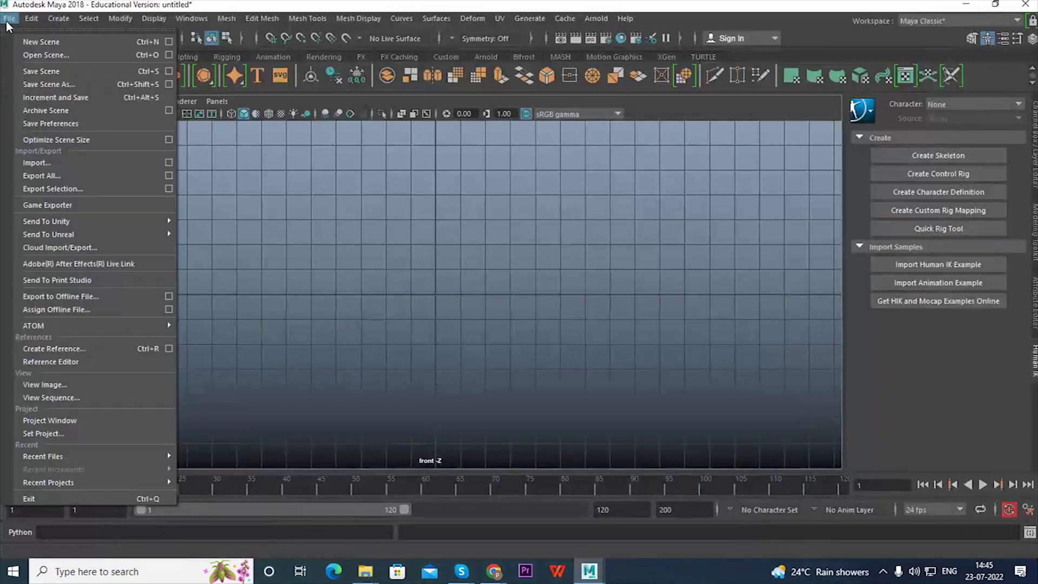
# Start a new project named screw_driver and copy the path of the MWF(3_5) folder from File Explorer.
pyautogui.click(73, 414)
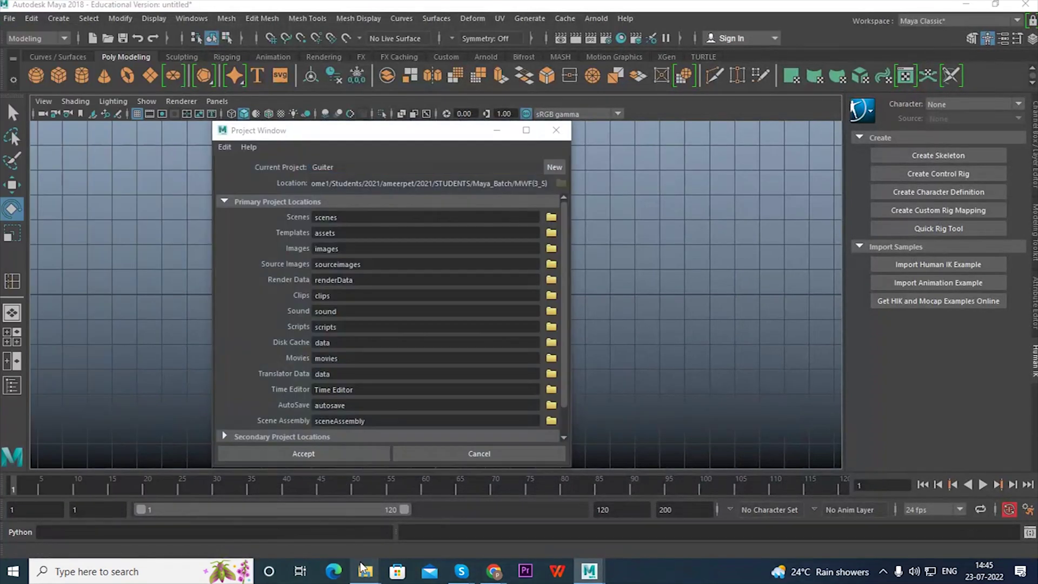
pyautogui.click(365, 571)
pyautogui.click(626, 39)
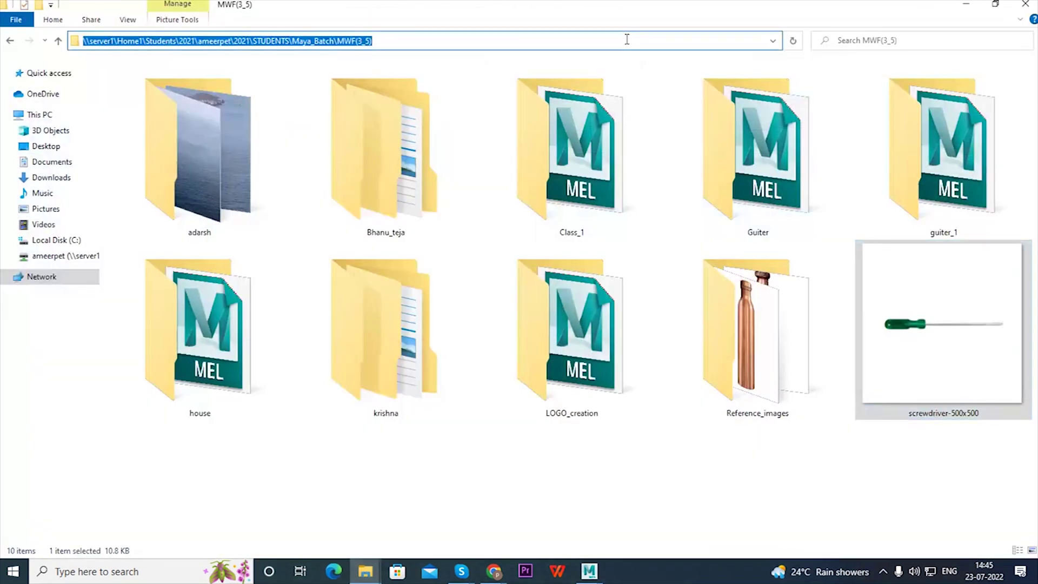
pyautogui.click(965, 4)
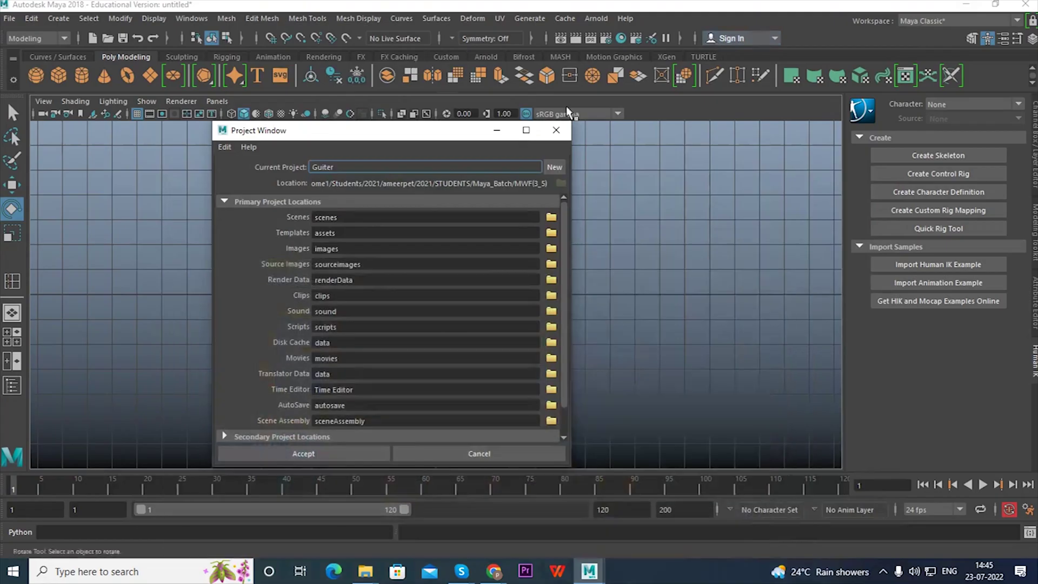
pyautogui.click(554, 168)
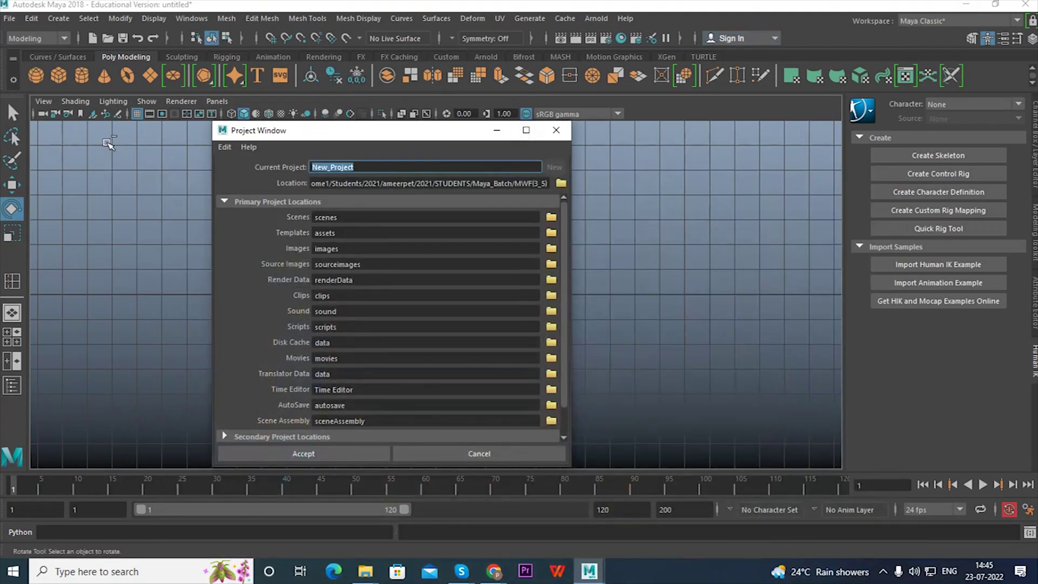
pyautogui.hotkey('ctrl', 'v')
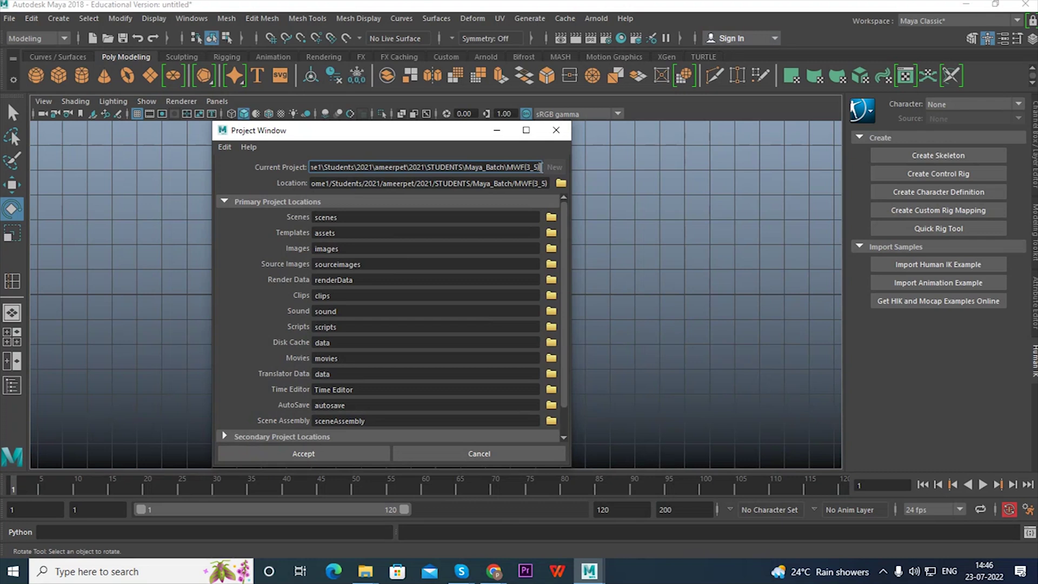
pyautogui.moveTo(541, 167); pyautogui.dragTo(184, 160)
pyautogui.hotkey('ctrl', 'c')
pyautogui.write('screw_driver')
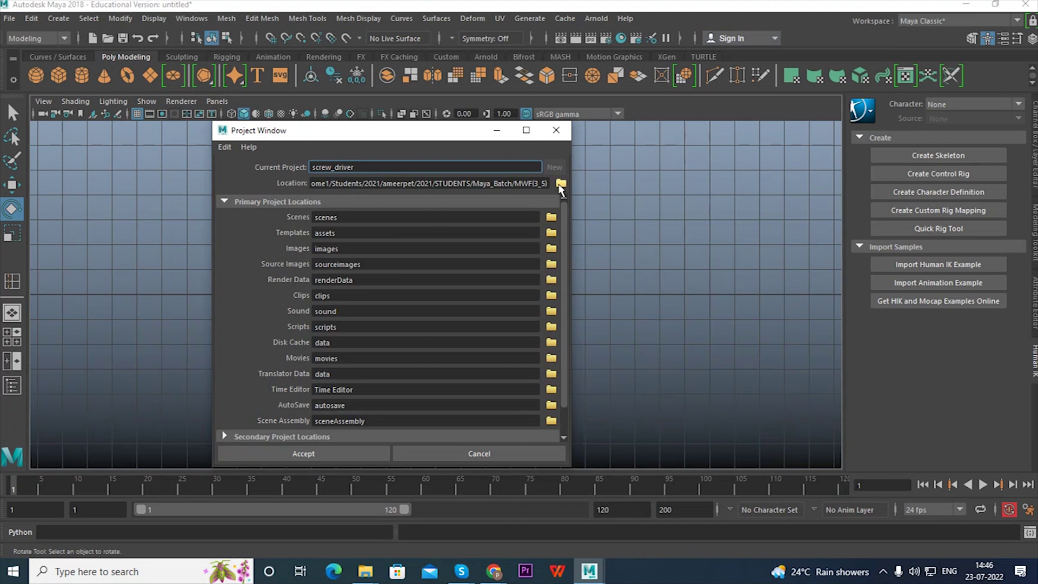
# Set the new project's location to the Maya_Batch\MWF(3_5) folder and accept the project settings.
pyautogui.click(561, 183)
pyautogui.moveTo(623, 144); pyautogui.dragTo(230, 130)
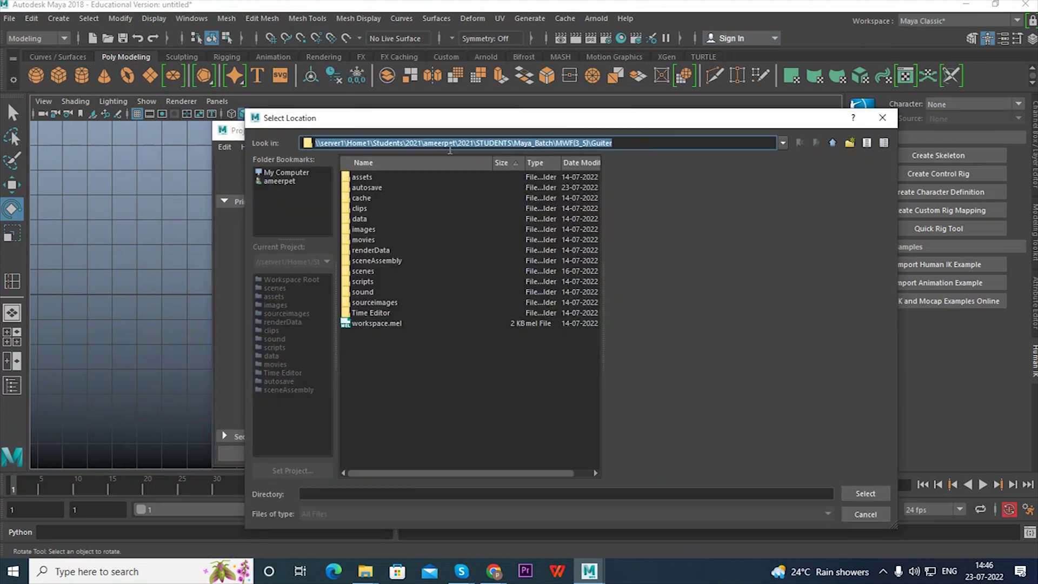
pyautogui.hotkey('ctrl', 'v')
pyautogui.click(448, 156)
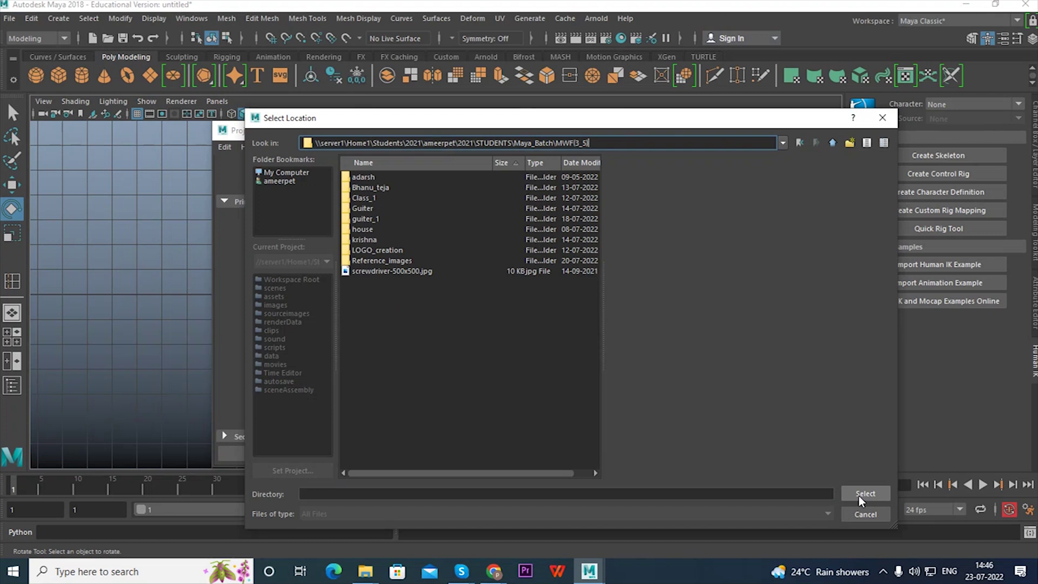
pyautogui.click(864, 493)
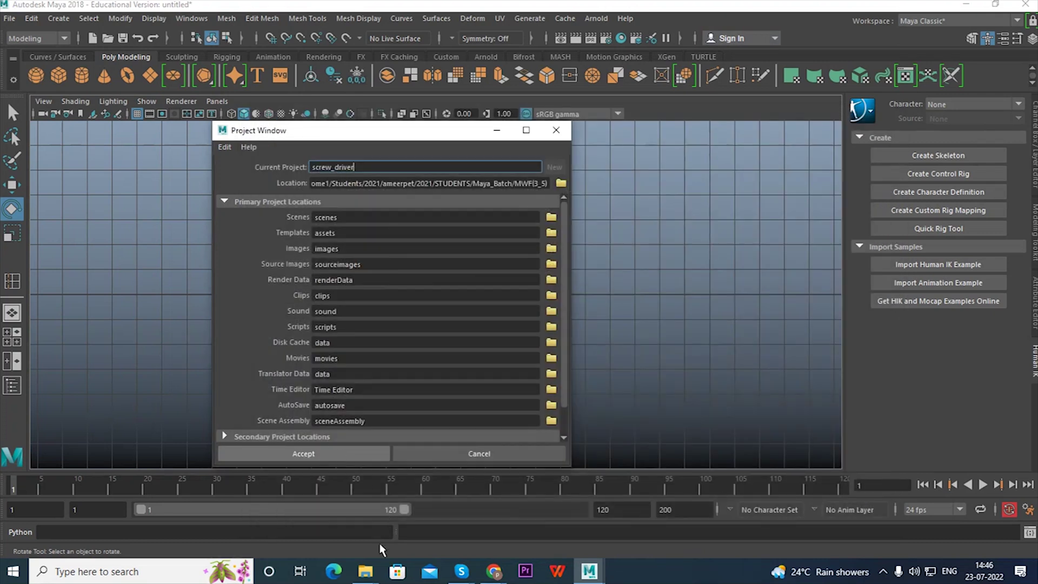
pyautogui.moveTo(368, 568)
pyautogui.click(423, 539)
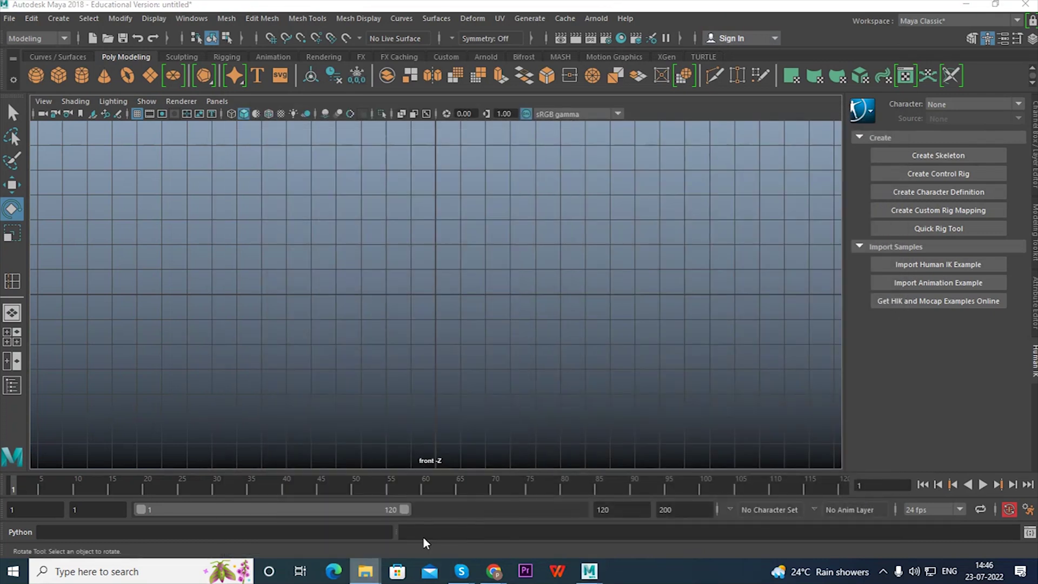
# In File Explorer, copy the screwdriver-500x500 image into the sourceimages folder of the screw_driver project.
pyautogui.hotkey('alt', 'Tab')
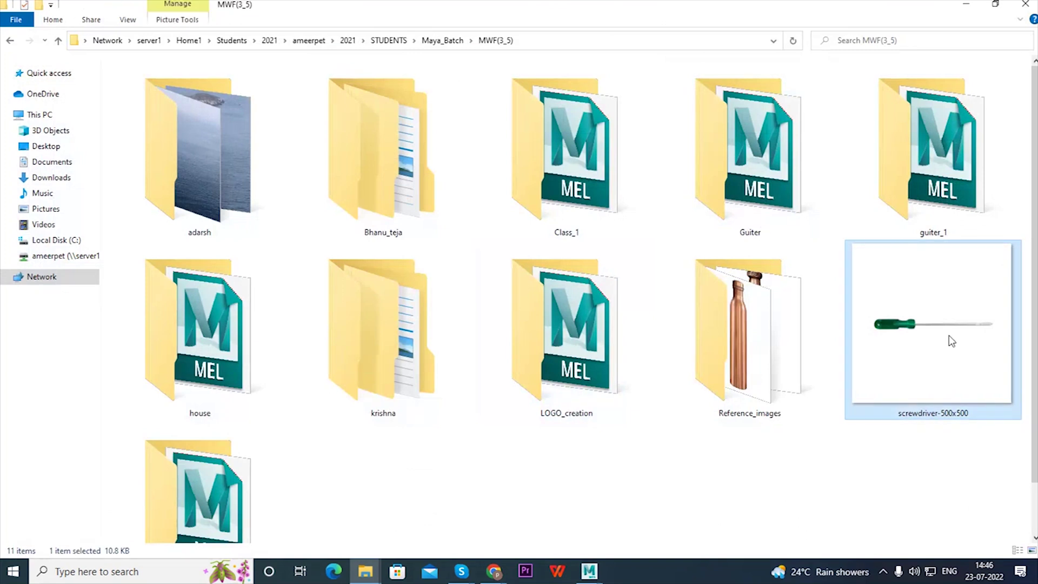
pyautogui.scroll(-1, 314, 432)
pyautogui.doubleClick(228, 463)
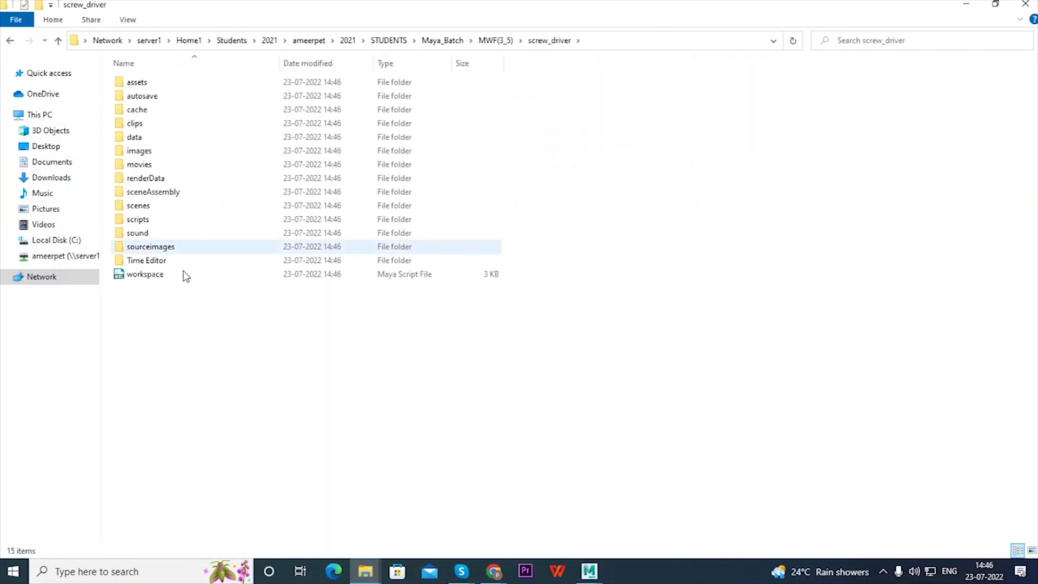
pyautogui.doubleClick(195, 250)
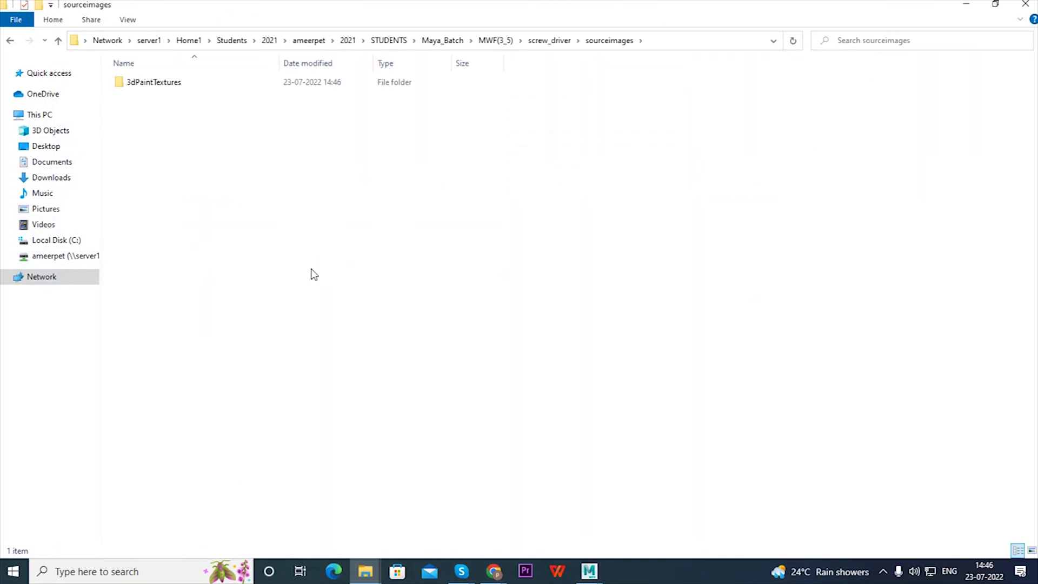
pyautogui.hotkey('ctrl', 'v')
pyautogui.click(965, 5)
# Import screwdriver-500x500.jpg from sourceimages as an image plane in the front view.
pyautogui.scroll(-3, 454, 345)
pyautogui.scroll(3, 455, 344)
pyautogui.keyDown('alt'); pyautogui.moveTo(499, 313); pyautogui.dragTo(510, 305, button='middle'); pyautogui.keyUp('alt')
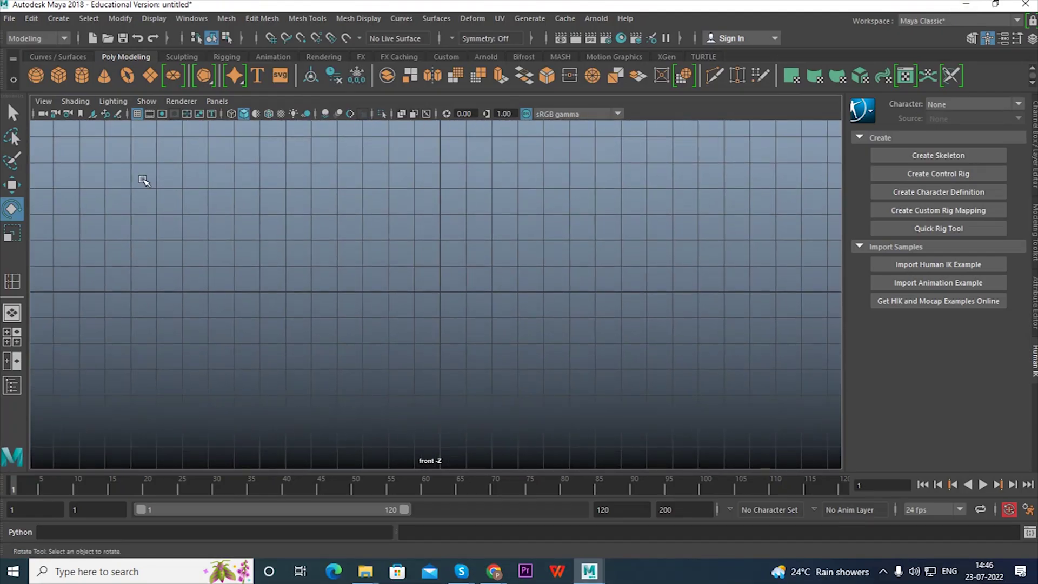
pyautogui.click(45, 101)
pyautogui.moveTo(162, 392)
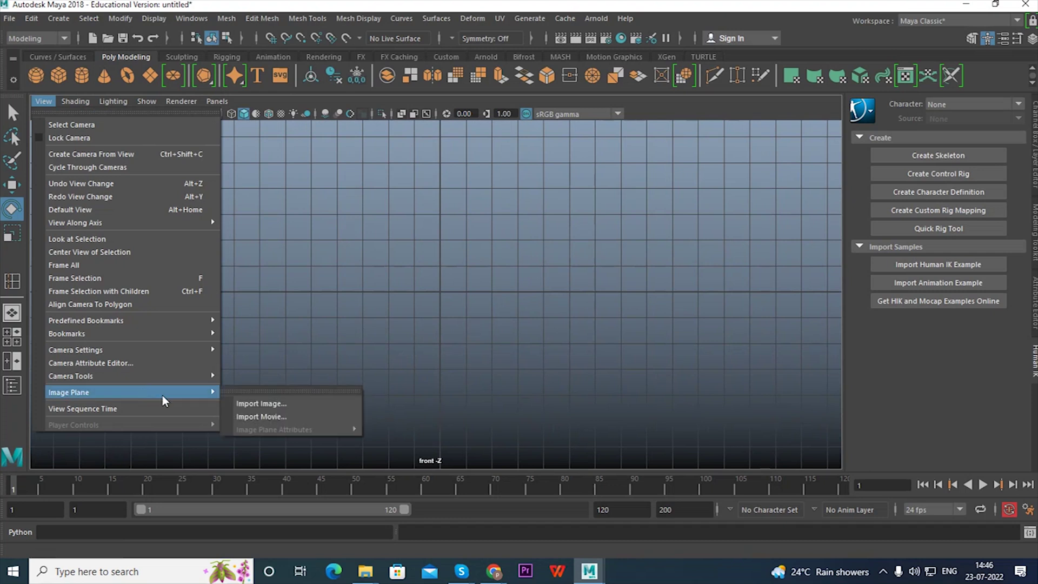
pyautogui.click(262, 403)
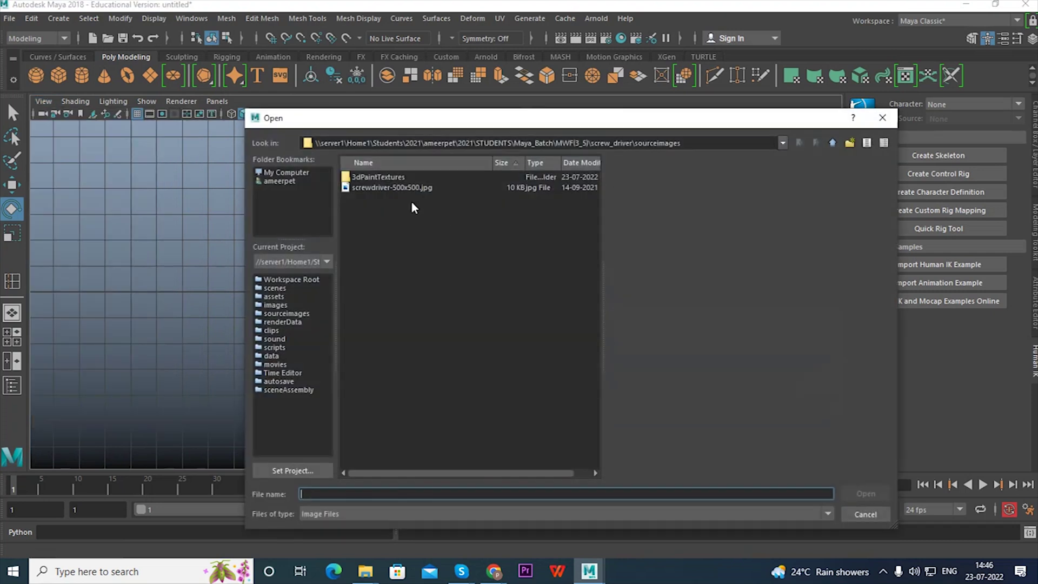
pyautogui.click(391, 187)
pyautogui.click(865, 493)
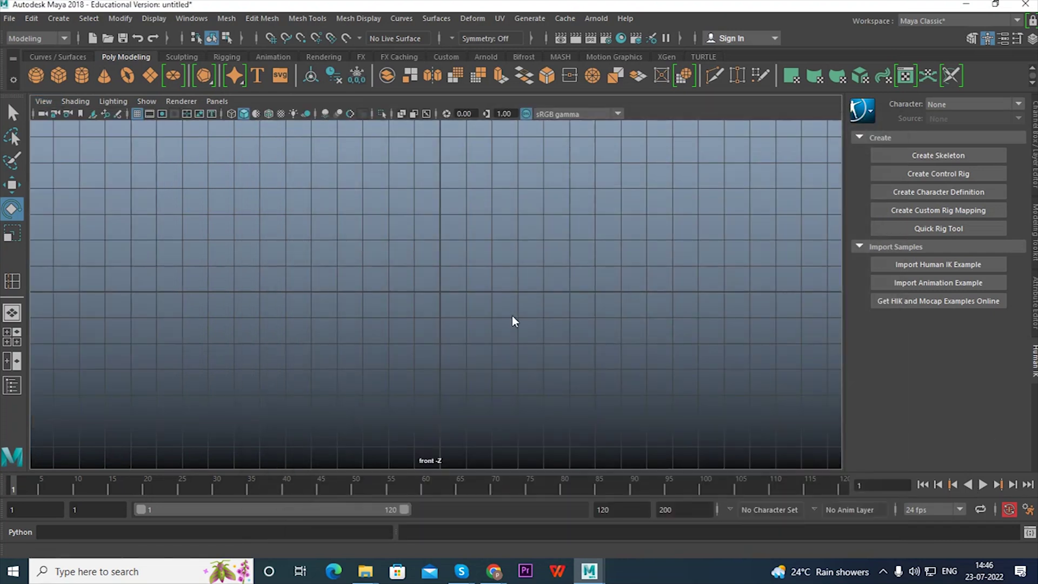
# Move the screwdriver image plane up by about 0.2 units in the front view.
pyautogui.scroll(3, 509, 326)
pyautogui.press('w')
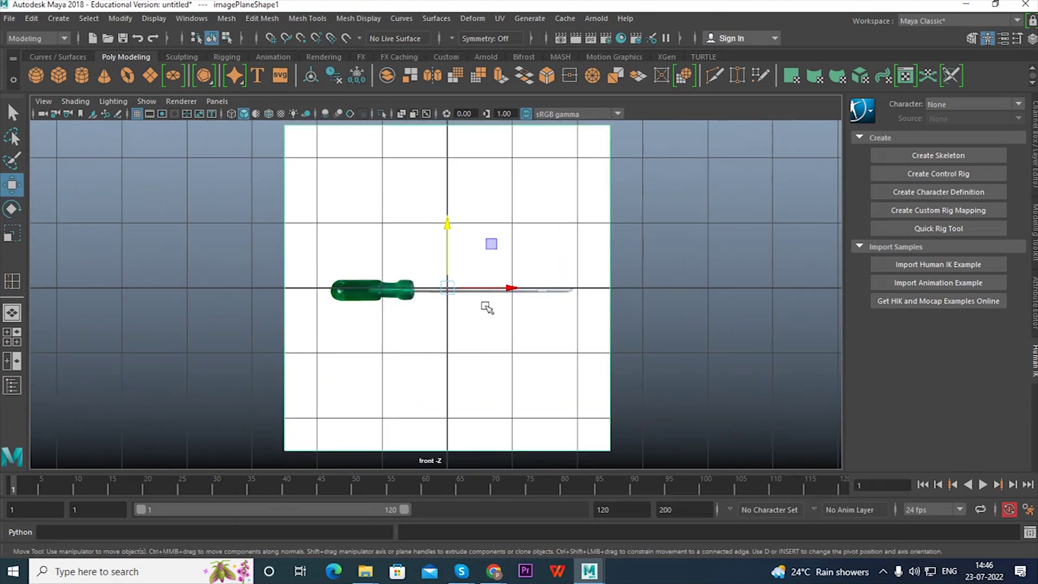
pyautogui.moveTo(451, 225)
pyautogui.mouseDown()
pyautogui.moveTo(453, 204)
pyautogui.moveTo(456, 216)
pyautogui.mouseUp()
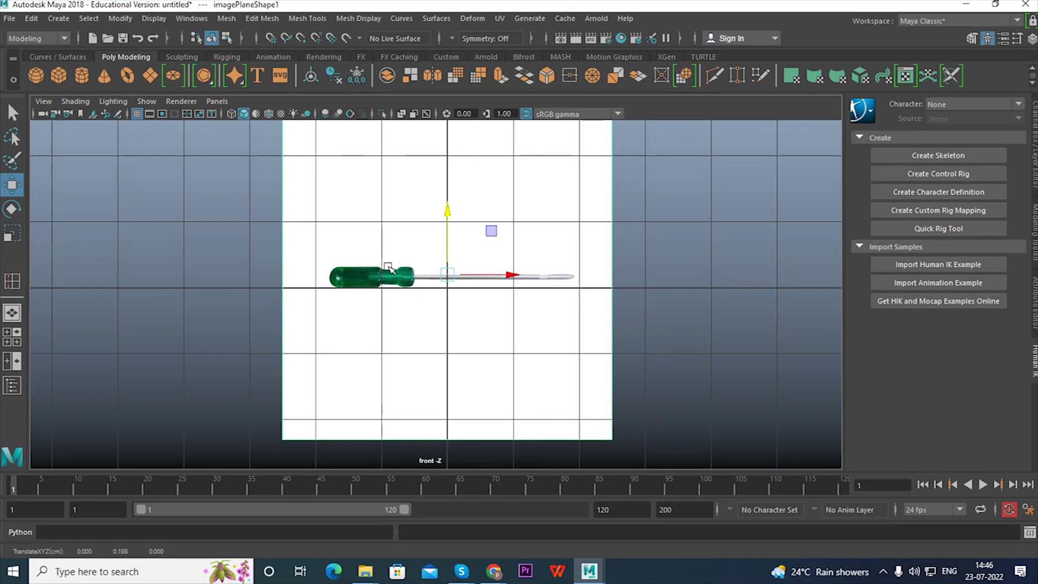
# Darken the image plane's white background to grey by lowering its Color Gain.
pyautogui.hotkey('ctrl', 'a')
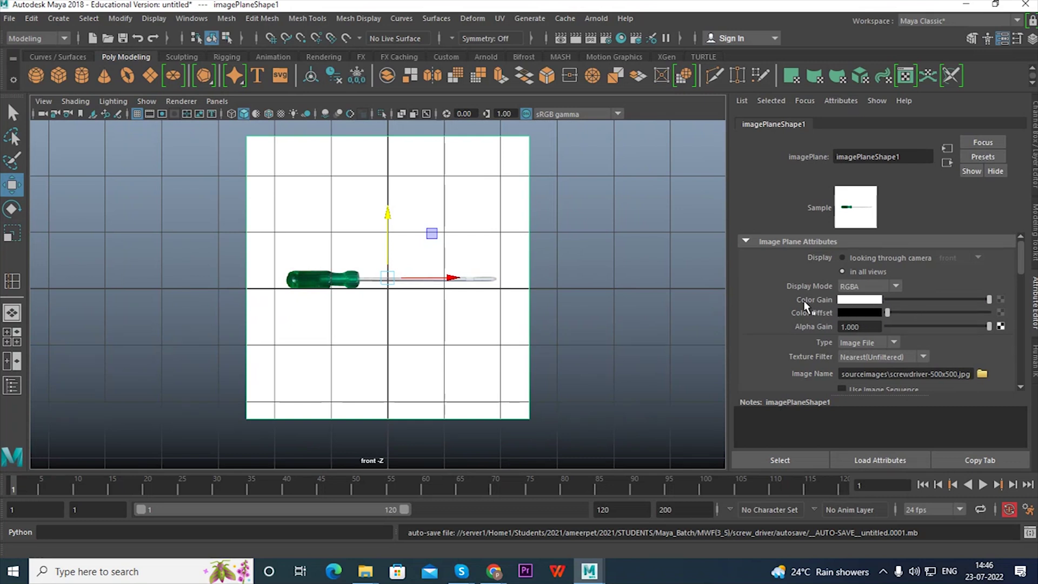
pyautogui.moveTo(962, 300); pyautogui.dragTo(953, 302)
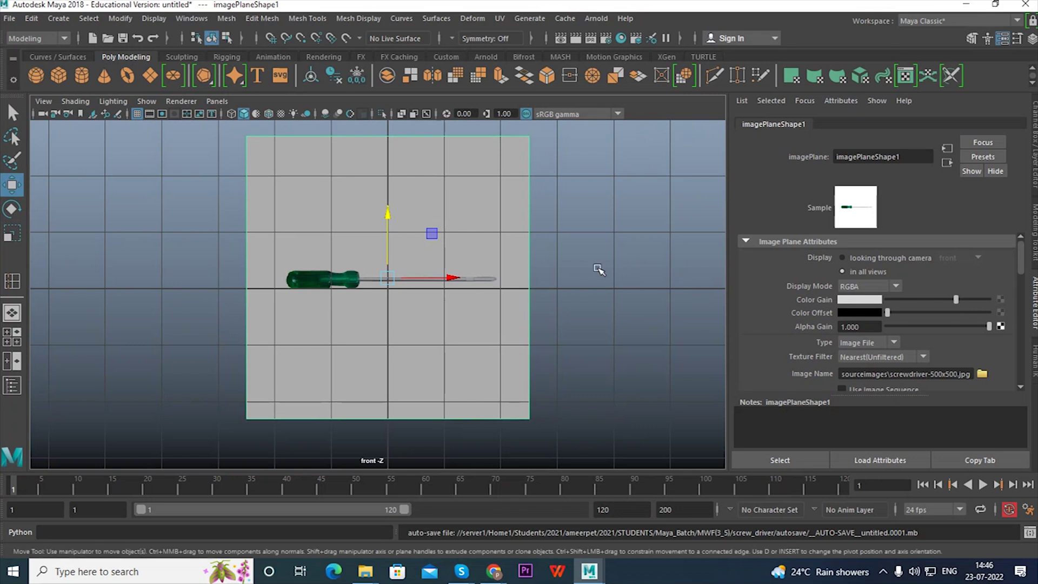
pyautogui.click(559, 290)
pyautogui.hotkey('ctrl', 'a')
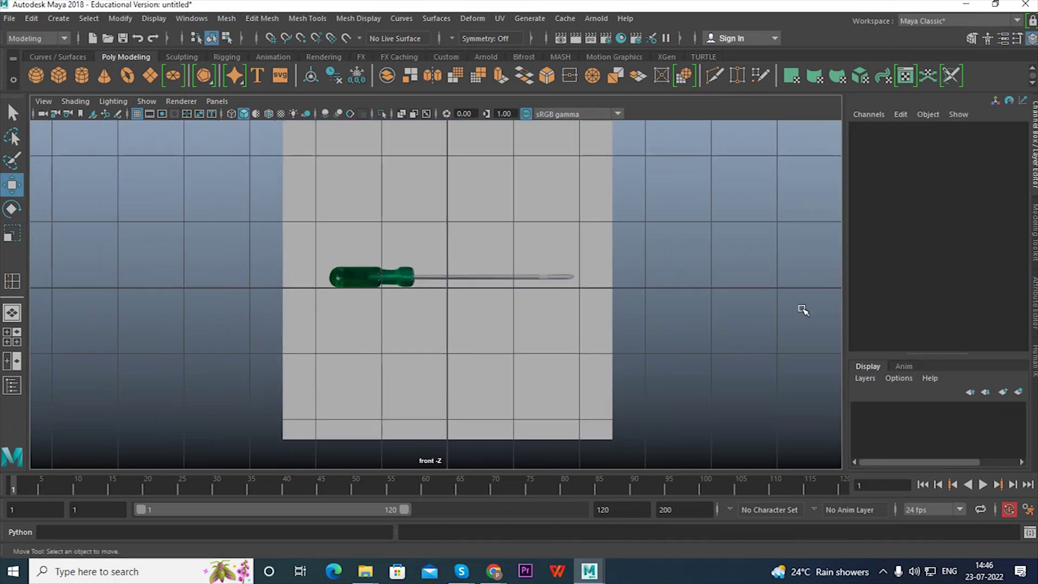
# Select the image plane and create a display layer from it.
pyautogui.moveTo(523, 259); pyautogui.dragTo(639, 323)
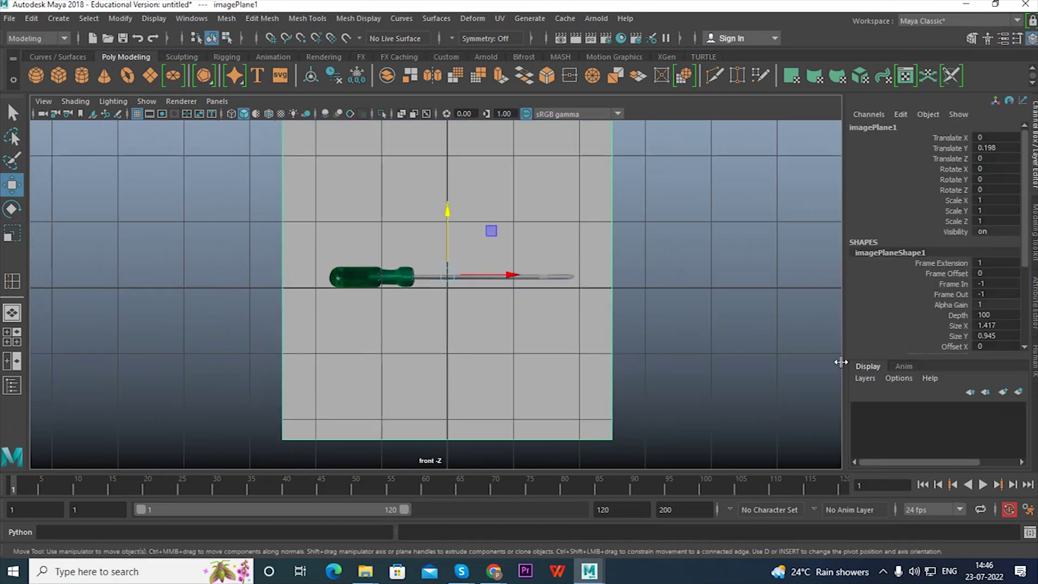
pyautogui.click(871, 378)
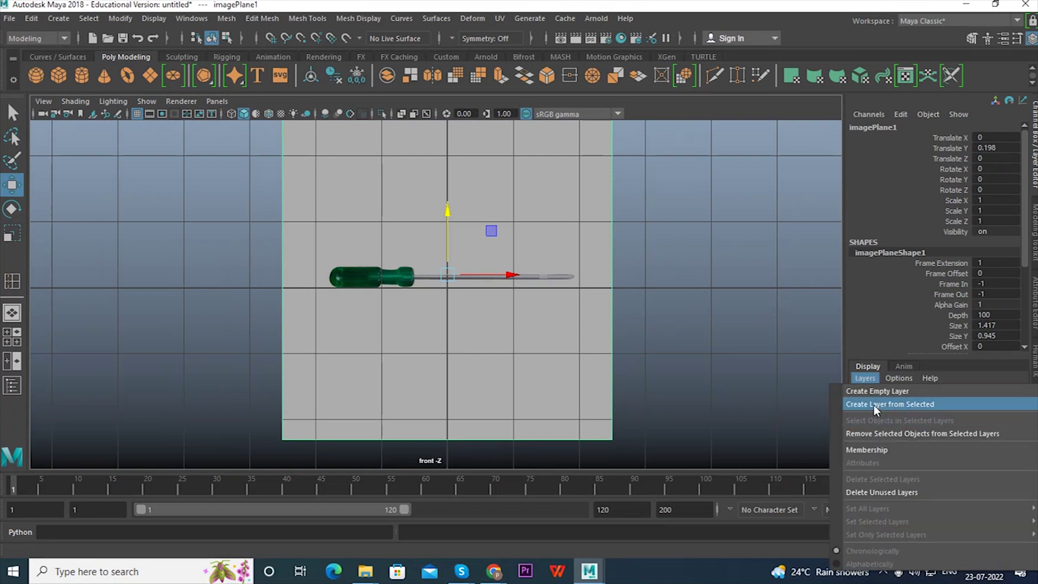
pyautogui.click(874, 405)
pyautogui.doubleClick(889, 409)
pyautogui.click(889, 410)
# Move the image plane back along Z to about -12.1 in the perspective view.
pyautogui.press('space')
pyautogui.press('space')
pyautogui.keyDown('alt'); pyautogui.moveTo(516, 302); pyautogui.dragTo(528, 376); pyautogui.keyUp('alt')
pyautogui.keyDown('alt'); pyautogui.moveTo(528, 376); pyautogui.dragTo(504, 340, button='middle'); pyautogui.keyUp('alt')
pyautogui.scroll(-3, 502, 331)
pyautogui.press('space')
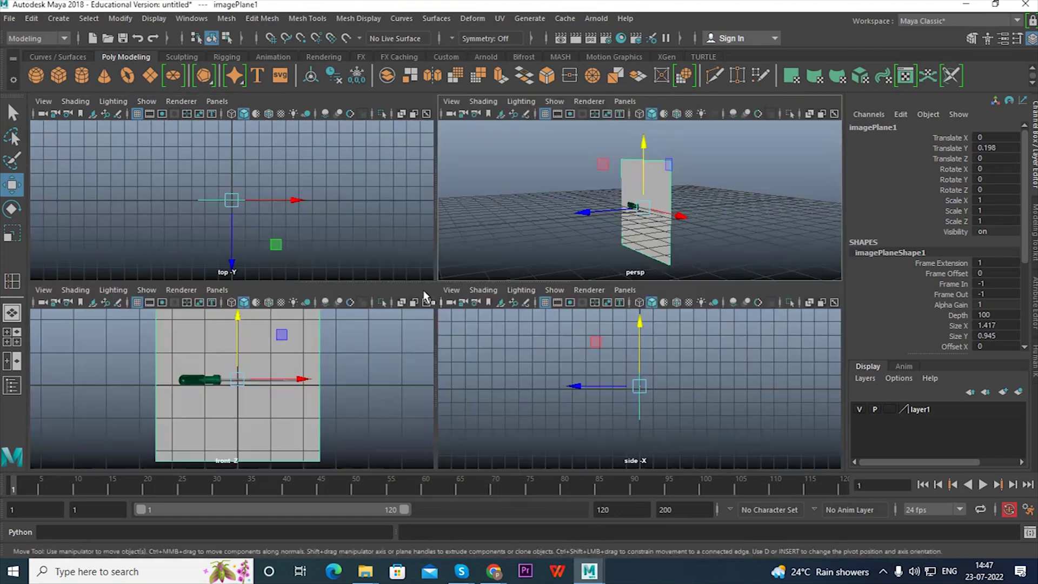
pyautogui.moveTo(583, 212); pyautogui.dragTo(765, 194)
pyautogui.keyDown('alt'); pyautogui.moveTo(670, 217); pyautogui.dragTo(735, 222); pyautogui.keyUp('alt')
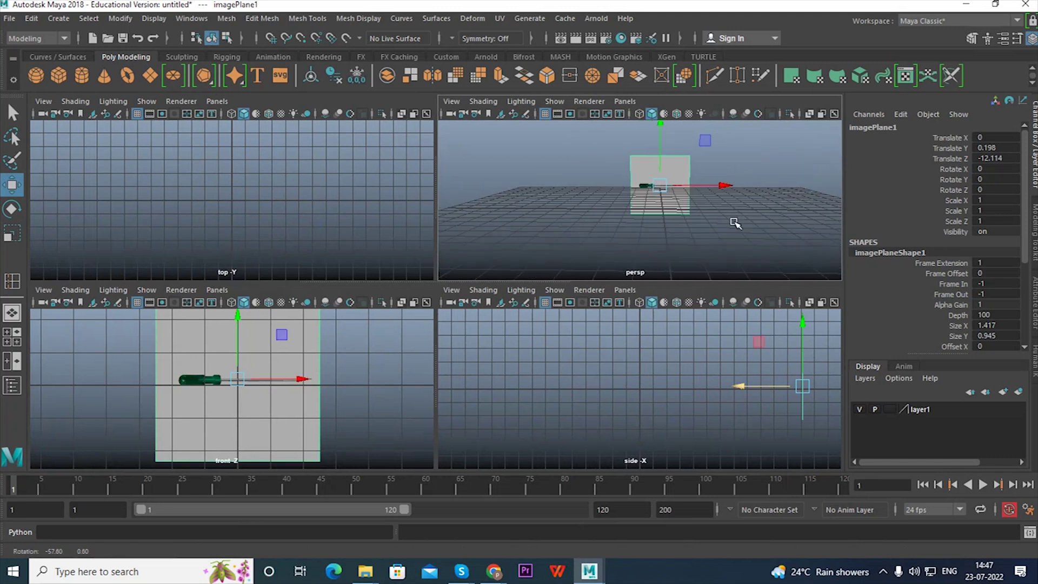
# Set the image plane's display layer to reference mode so the plane cannot be selected.
pyautogui.click(891, 409)
pyautogui.click(890, 409)
pyautogui.click(566, 232)
# Create a polygon cylinder in the front view and move it over the screwdriver to about X -0.38, Y 0.24.
pyautogui.press('space')
pyautogui.press('space')
pyautogui.press('space')
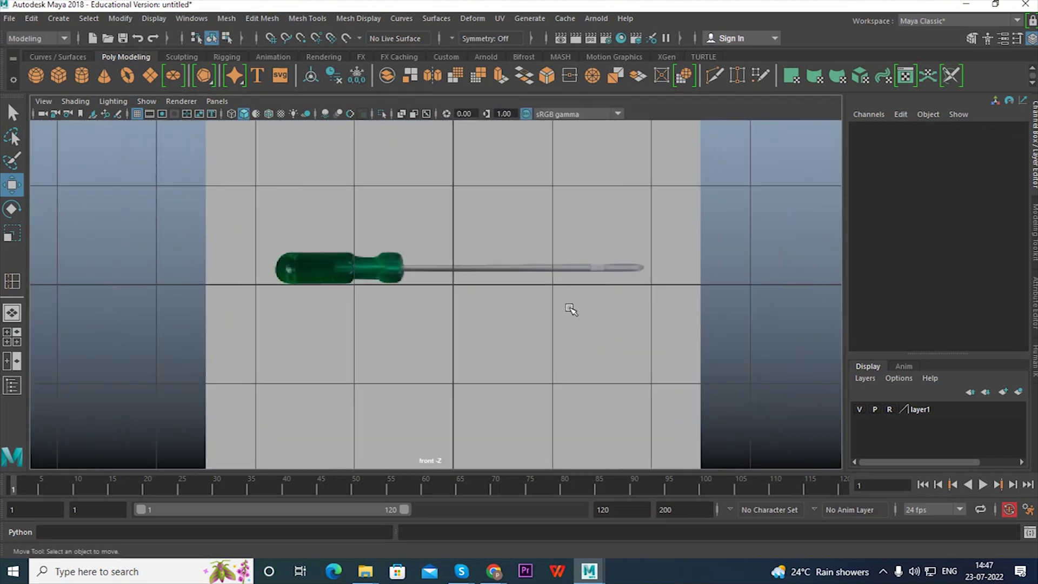
pyautogui.keyDown('alt'); pyautogui.moveTo(564, 307); pyautogui.dragTo(552, 285, button='middle'); pyautogui.keyUp('alt')
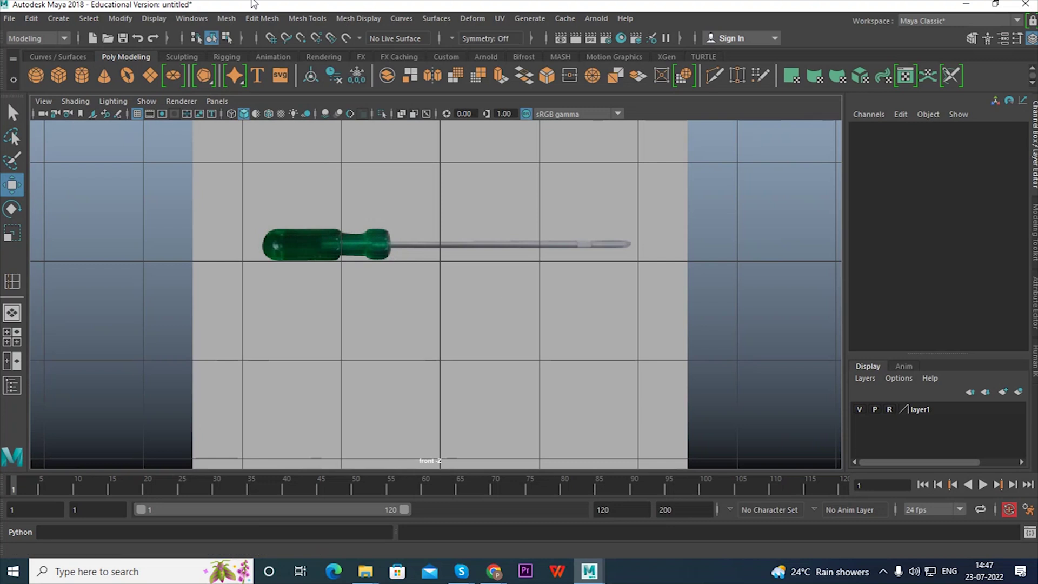
pyautogui.click(58, 18)
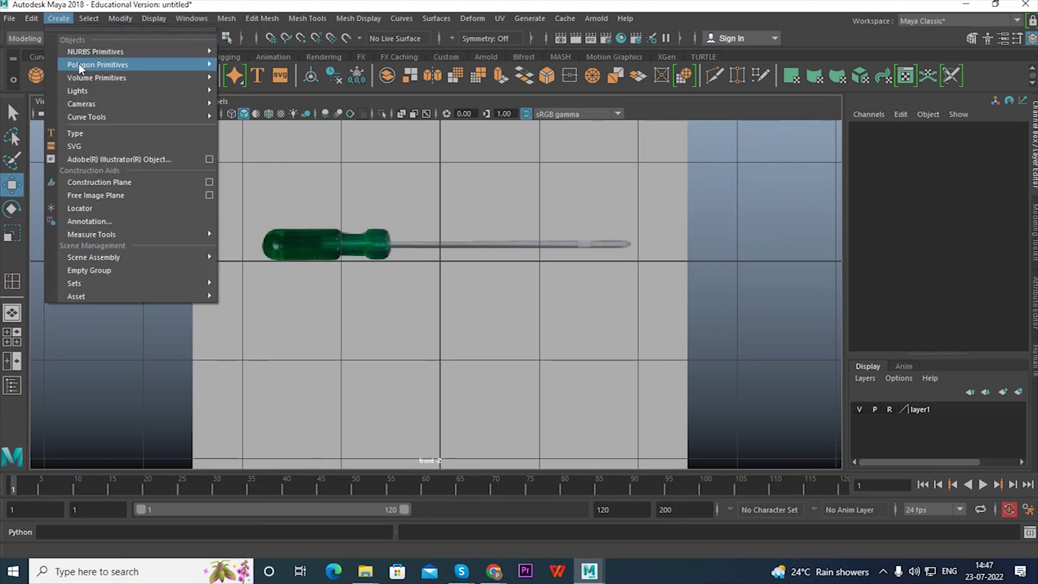
pyautogui.moveTo(92, 65)
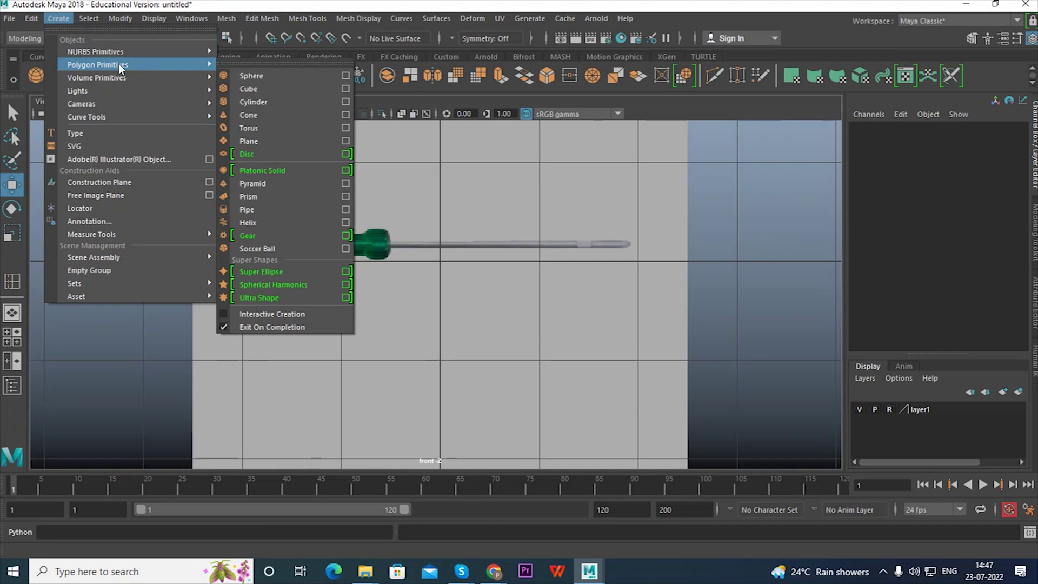
pyautogui.click(260, 102)
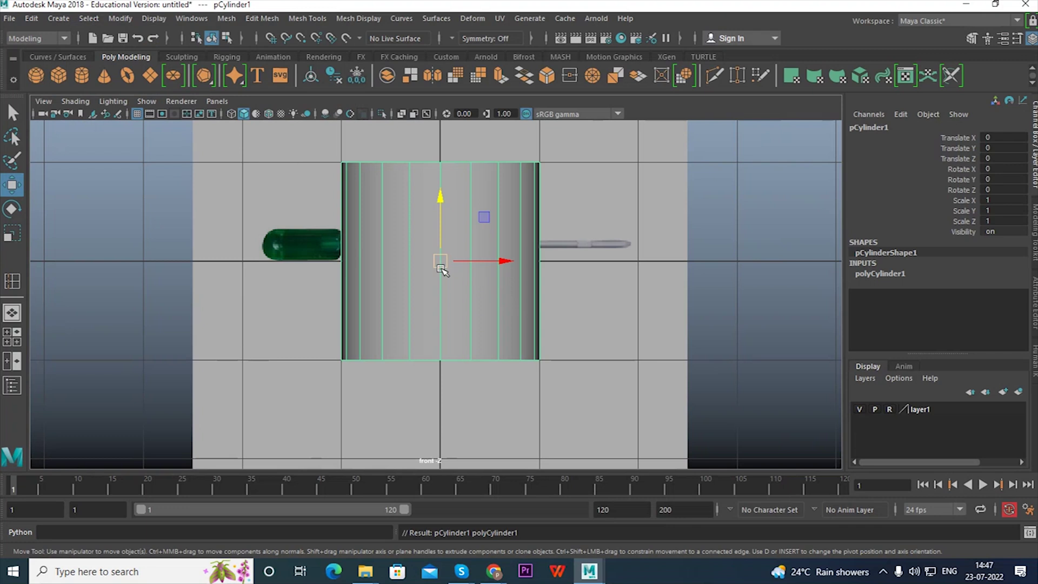
pyautogui.moveTo(439, 263); pyautogui.dragTo(423, 241)
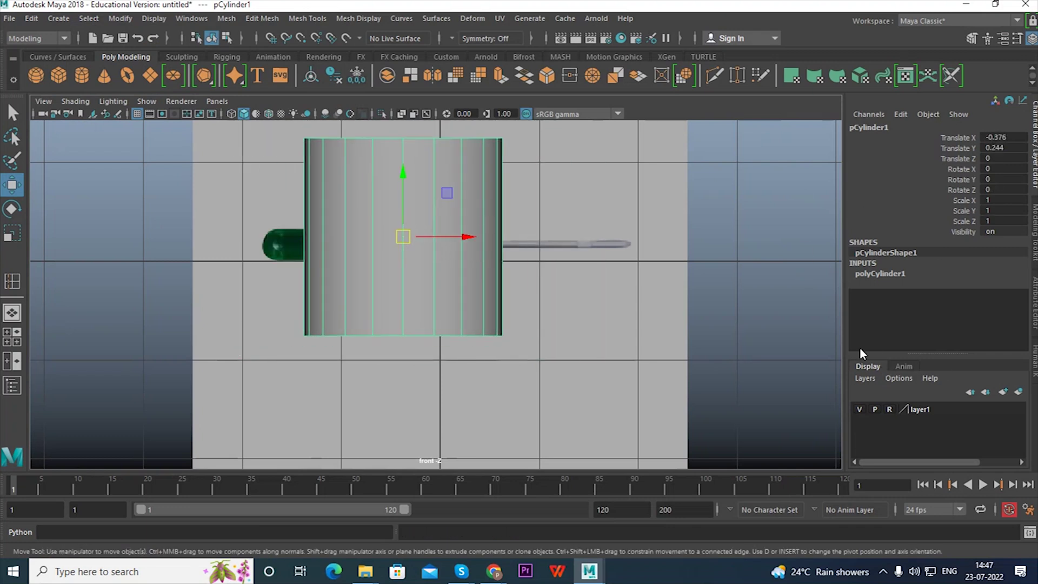
# Set the cylinder's Subdivisions Axis to 12.
pyautogui.click(879, 274)
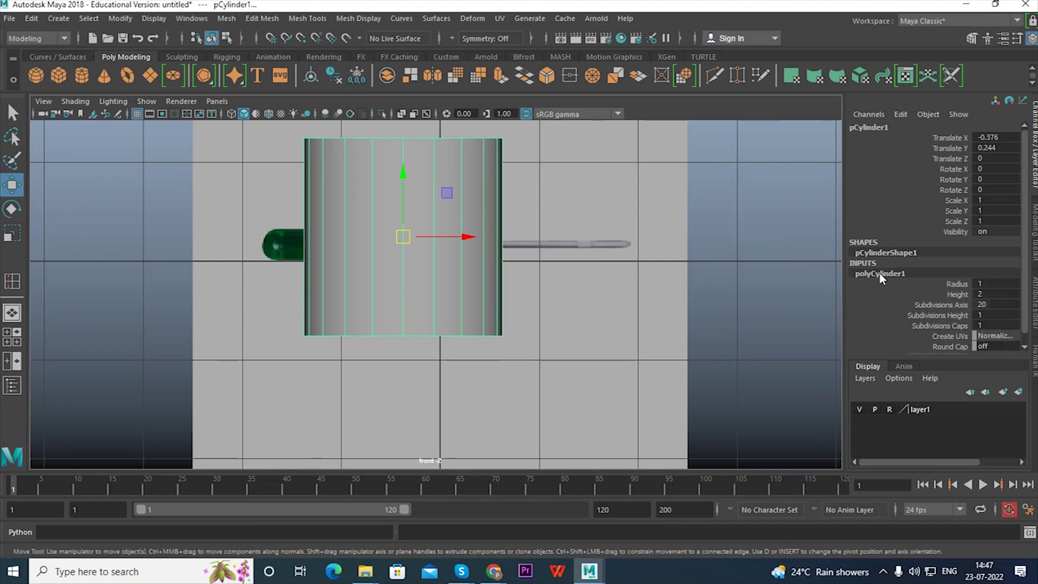
pyautogui.scroll(-1, 964, 282)
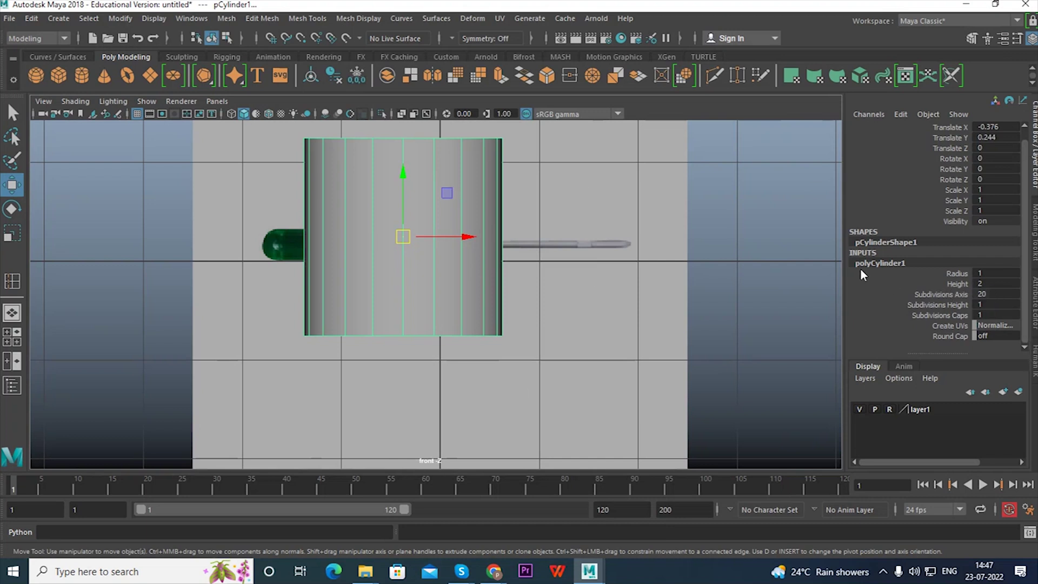
pyautogui.click(993, 293)
pyautogui.write('12')
pyautogui.press('Return')
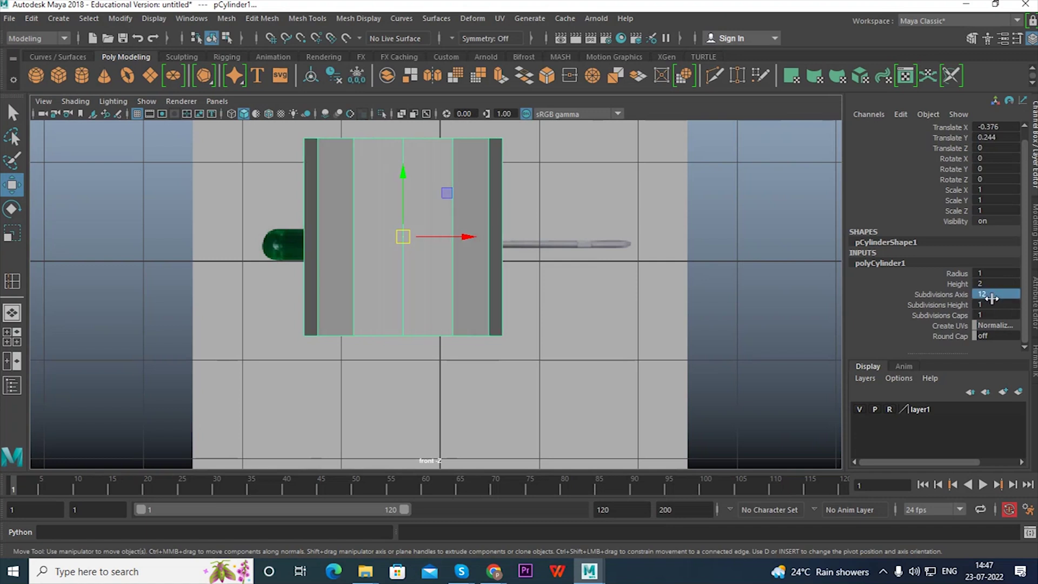
# Set the cylinder's Subdivisions Caps to 0.
pyautogui.scroll(-3, 656, 286)
pyautogui.press('space')
pyautogui.press('space')
pyautogui.keyDown('alt'); pyautogui.moveTo(558, 271); pyautogui.dragTo(468, 306); pyautogui.keyUp('alt')
pyautogui.scroll(4, 468, 306)
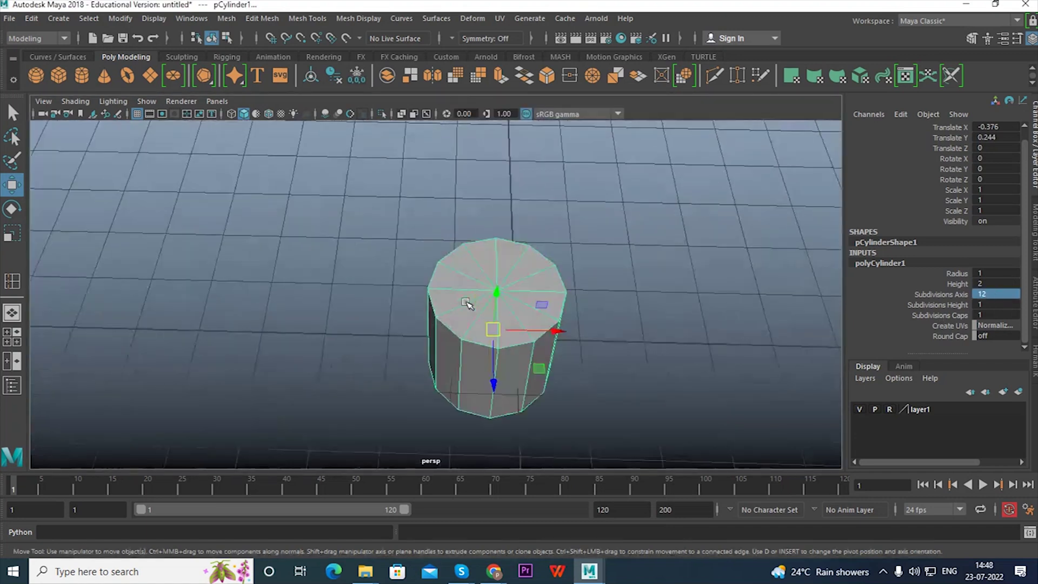
pyautogui.click(994, 315)
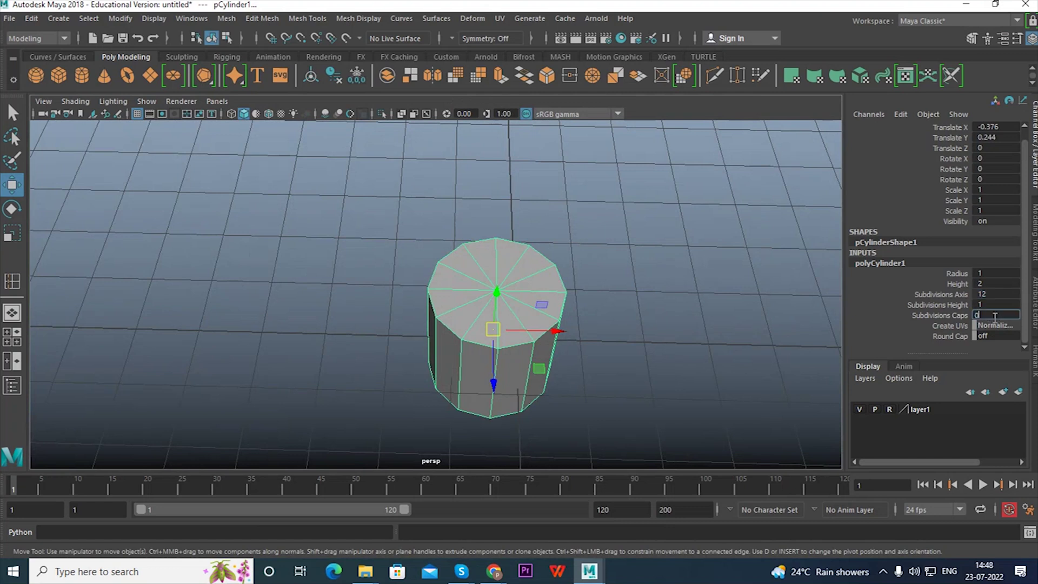
pyautogui.press('Return')
# Show the front view in wireframe, framed on the reference screwdriver and the cylinder.
pyautogui.press('space')
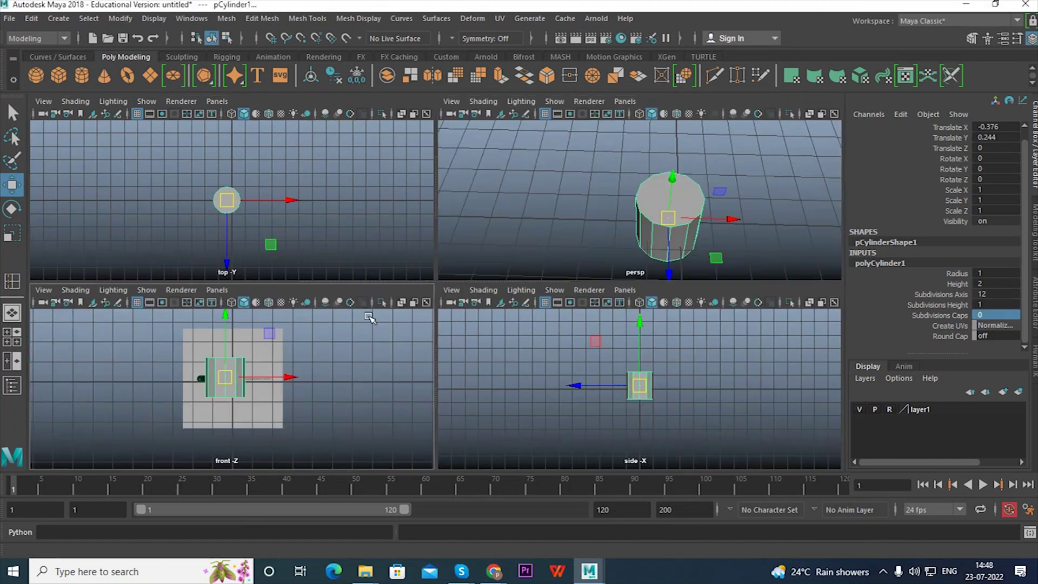
pyautogui.press('space')
pyautogui.press('4')
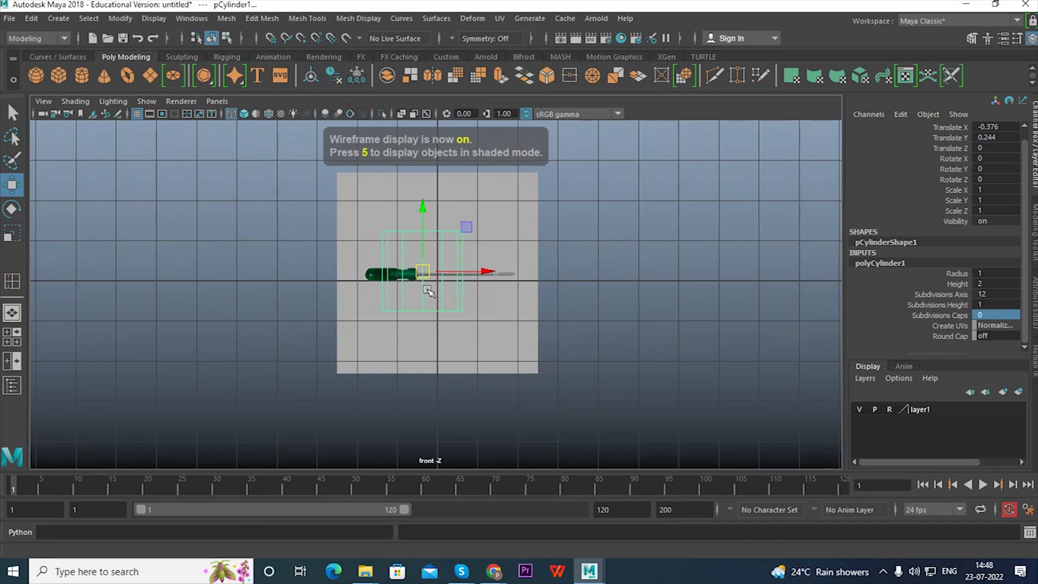
pyautogui.scroll(3, 436, 297)
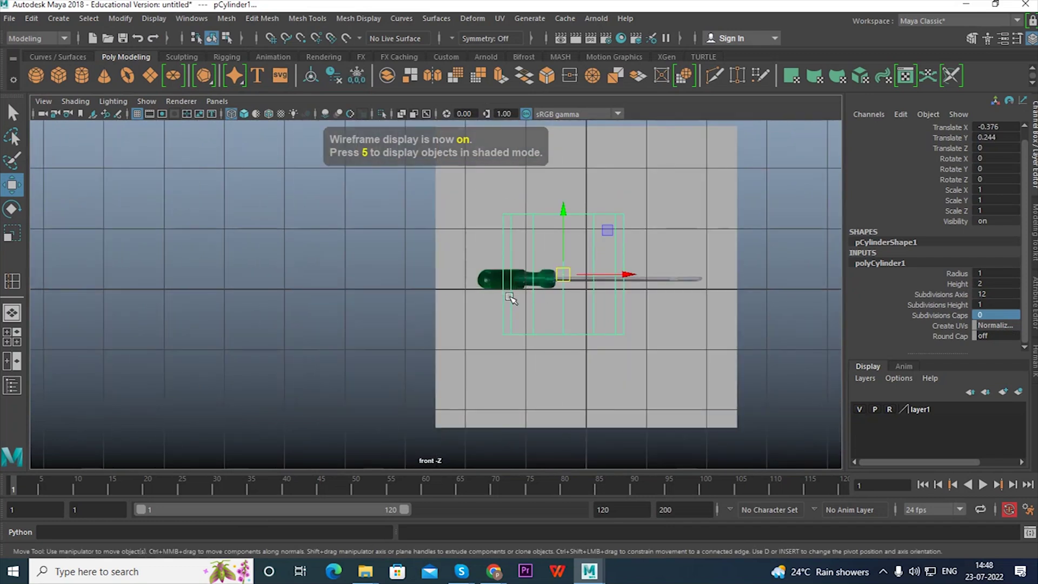
pyautogui.scroll(2, 557, 324)
pyautogui.keyDown('alt'); pyautogui.moveTo(557, 324); pyautogui.dragTo(540, 319, button='middle'); pyautogui.keyUp('alt')
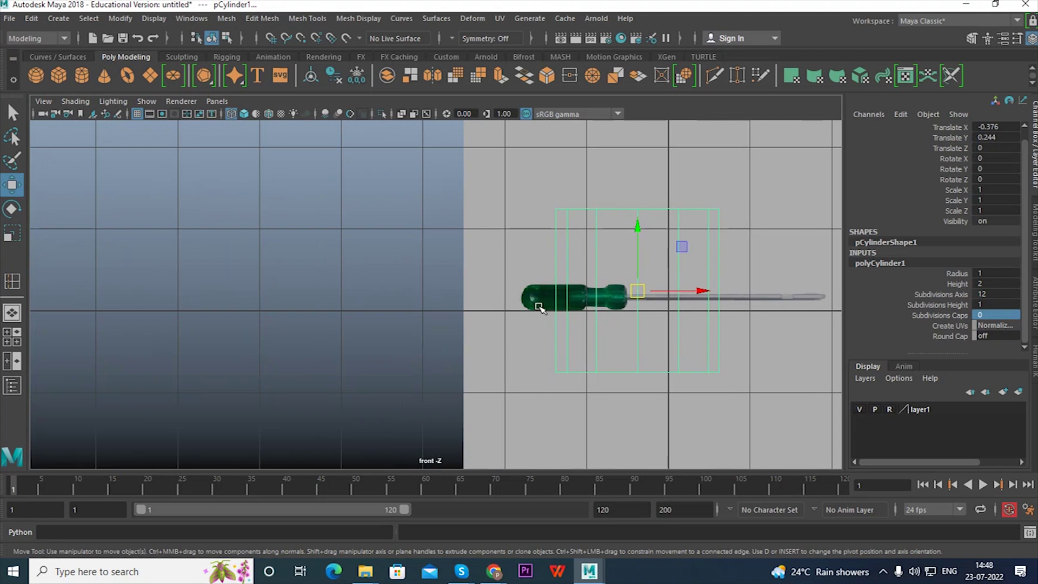
pyautogui.keyDown('alt'); pyautogui.moveTo(708, 340); pyautogui.dragTo(583, 341, button='middle'); pyautogui.keyUp('alt')
pyautogui.scroll(1, 583, 340)
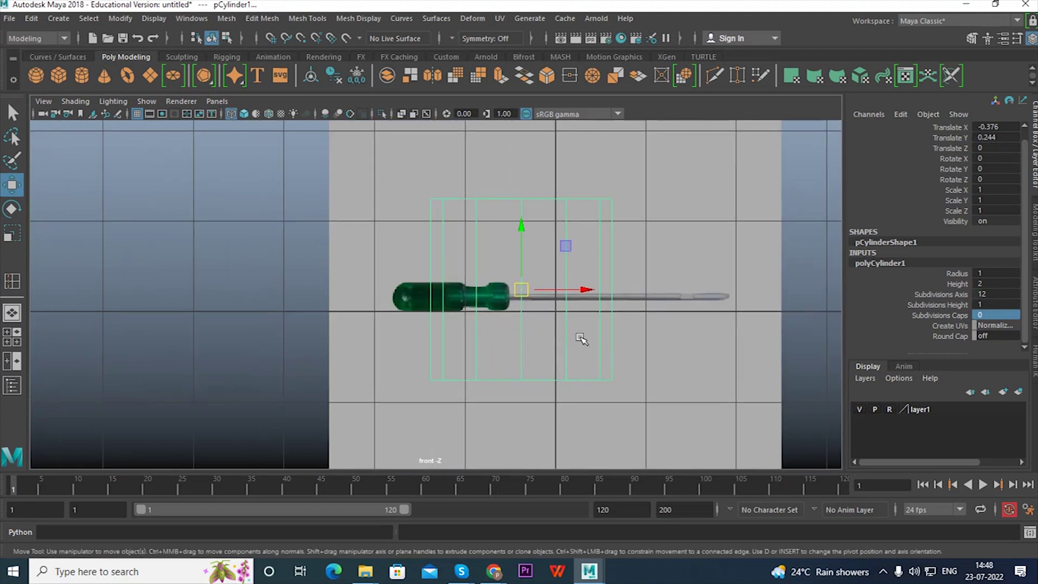
# Rotate the cylinder to lie along the screwdriver by setting its Rotate Z to -90.
pyautogui.press('e')
pyautogui.moveTo(555, 245)
pyautogui.mouseDown()
pyautogui.moveTo(537, 238)
pyautogui.moveTo(579, 260)
pyautogui.moveTo(565, 245)
pyautogui.mouseUp()
pyautogui.hotkey('ctrl', 'z')
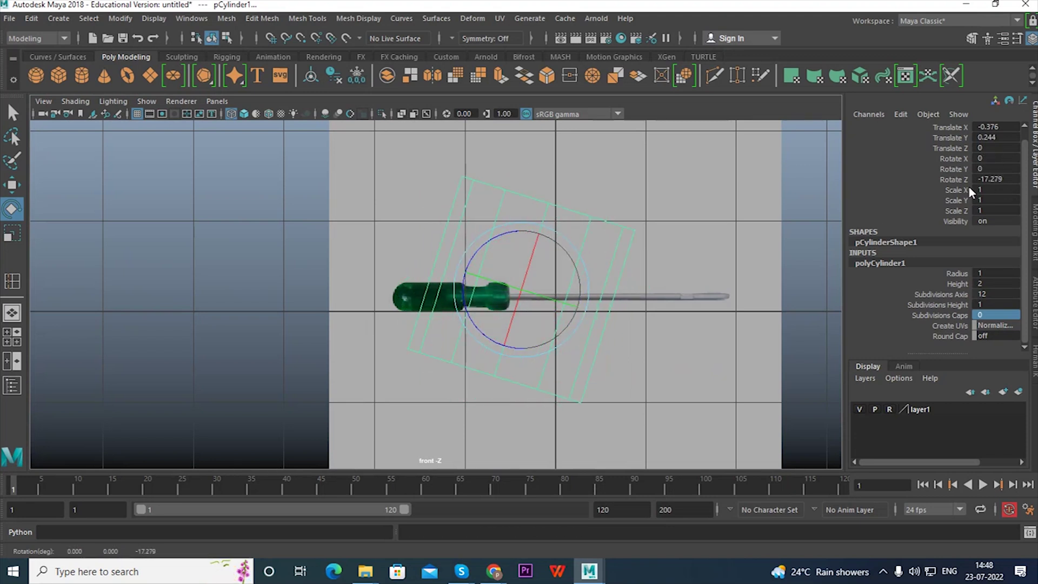
pyautogui.click(1007, 180)
pyautogui.write('-')
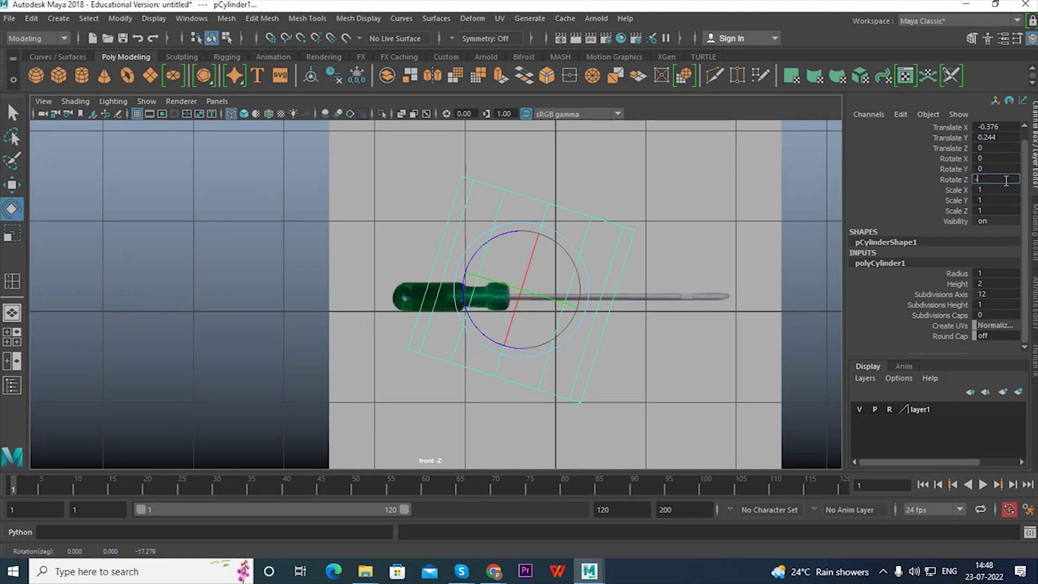
pyautogui.write('90')
pyautogui.press('Return')
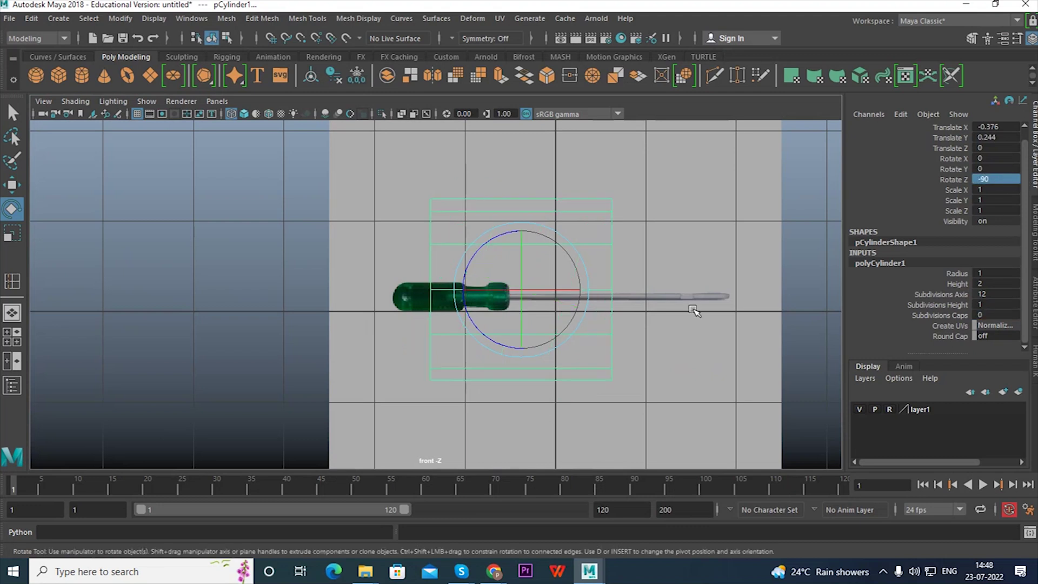
# Move the cylinder over the green handle to about X -1.3, Y 0.165.
pyautogui.press('w')
pyautogui.moveTo(581, 290); pyautogui.dragTo(502, 303)
pyautogui.moveTo(435, 236); pyautogui.dragTo(438, 242)
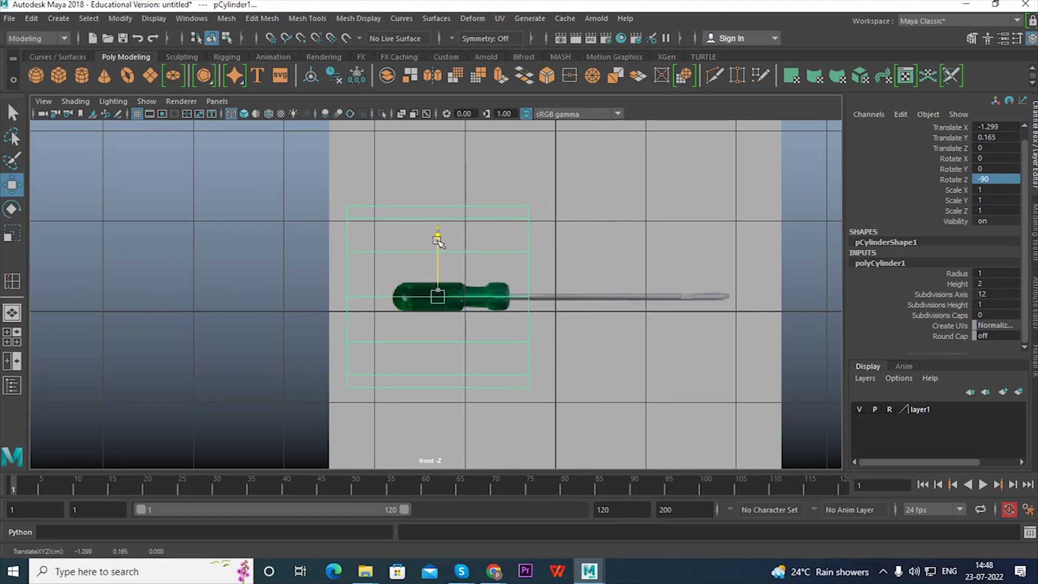
# Try Radius values of 0.5, 0.4, 0.05 and 0.08 for the cylinder against the handle.
pyautogui.doubleClick(992, 275)
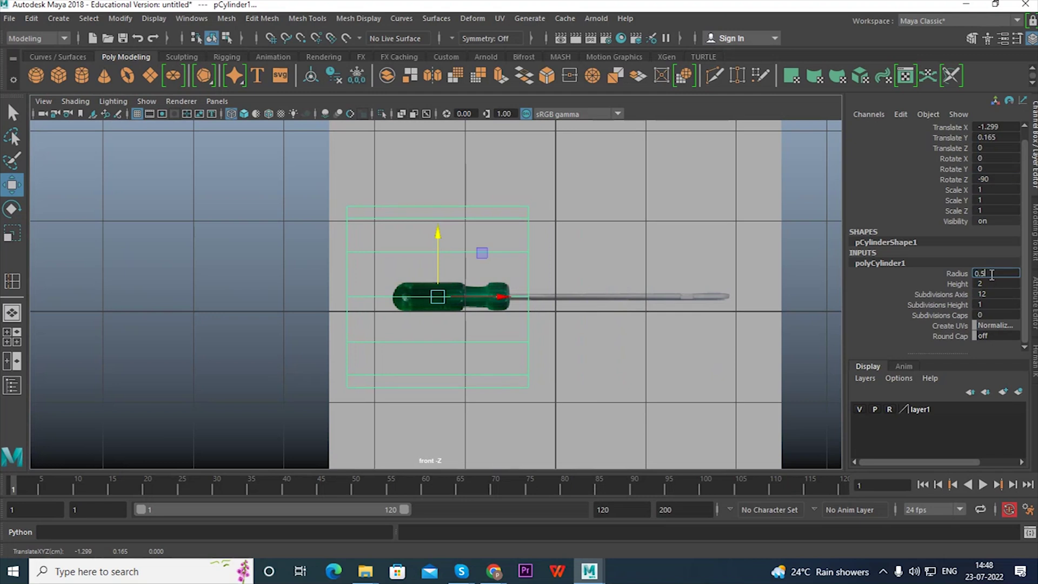
pyautogui.press('Return')
pyautogui.doubleClick(990, 274)
pyautogui.write('0.4')
pyautogui.press('Return')
pyautogui.doubleClick(991, 273)
pyautogui.write('0.05')
pyautogui.press('Return')
pyautogui.doubleClick(993, 273)
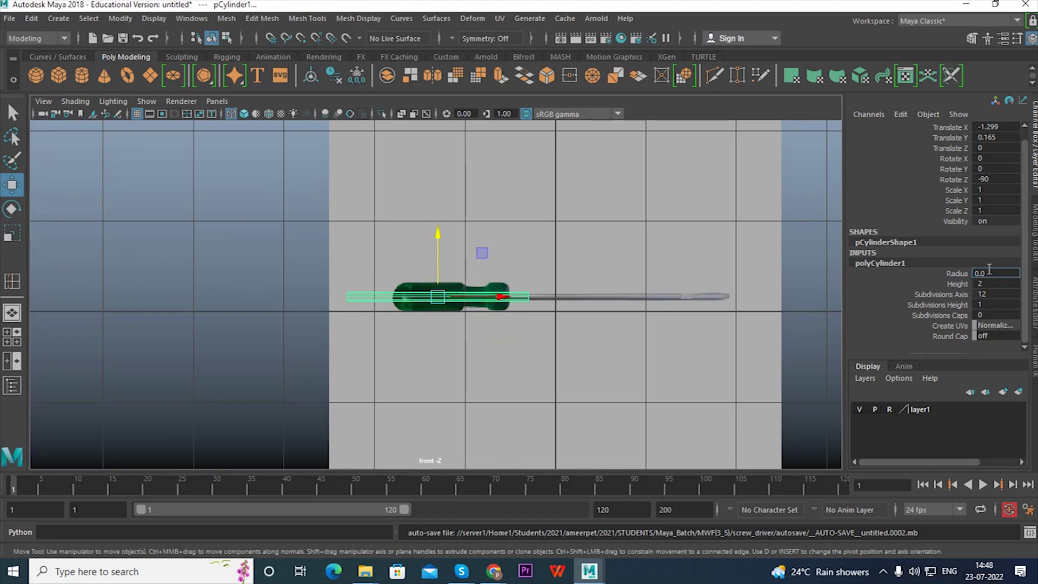
pyautogui.write('8')
pyautogui.press('Return')
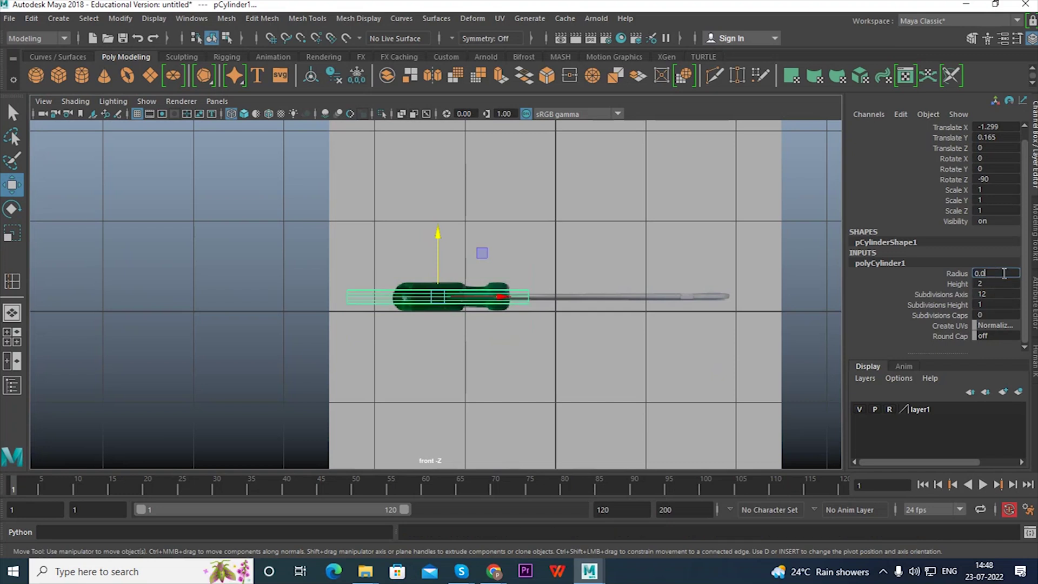
pyautogui.click(1034, 288)
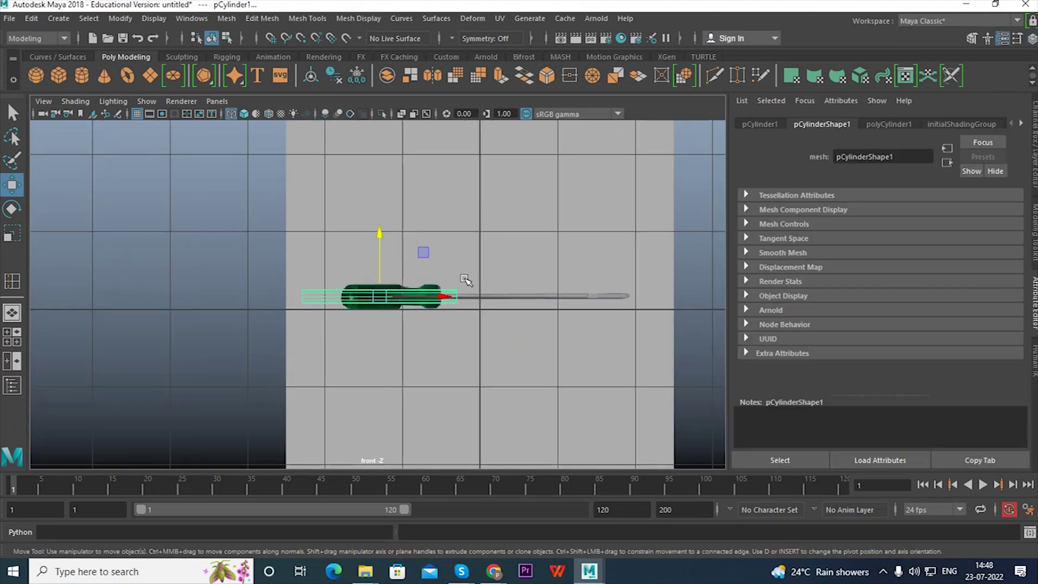
pyautogui.click(1034, 178)
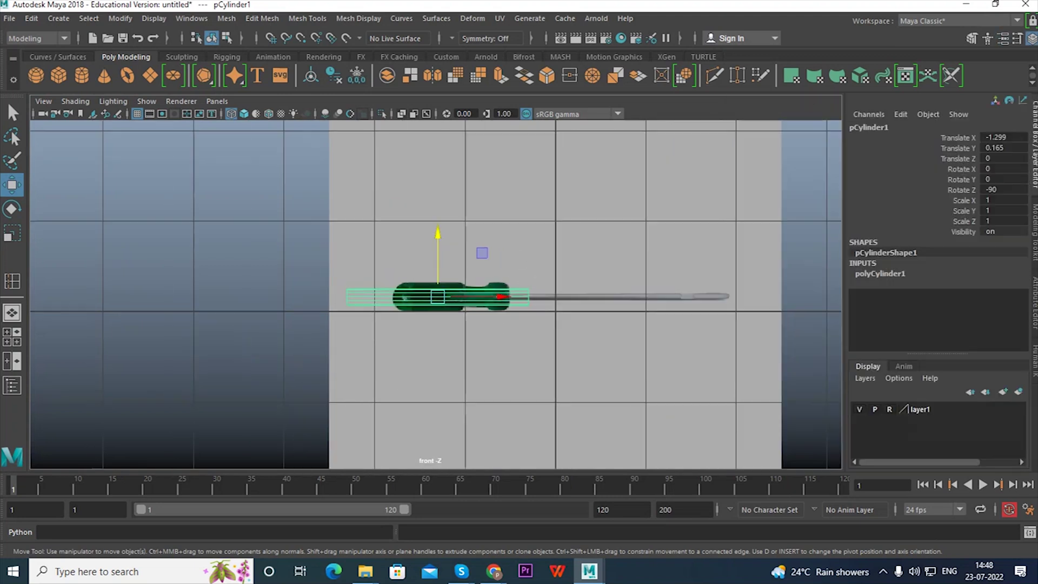
# Try larger cylinder Radius values of 0.1, 0.25, 0.2 and 0.18 against the handle.
pyautogui.click(902, 272)
pyautogui.click(1002, 283)
pyautogui.write('0.1')
pyautogui.press('Return')
pyautogui.click(1003, 282)
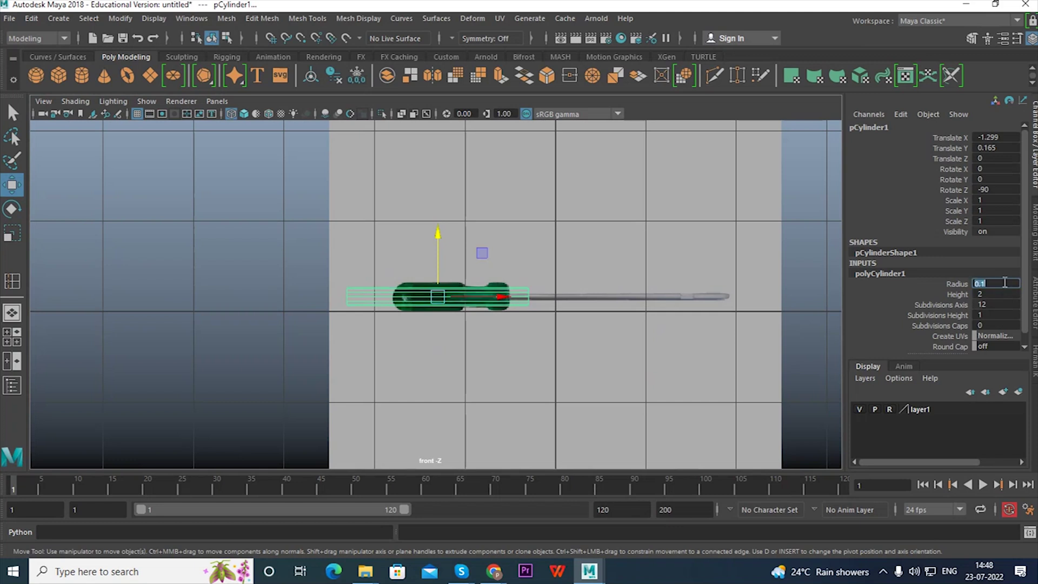
pyautogui.write('0.25')
pyautogui.press('Return')
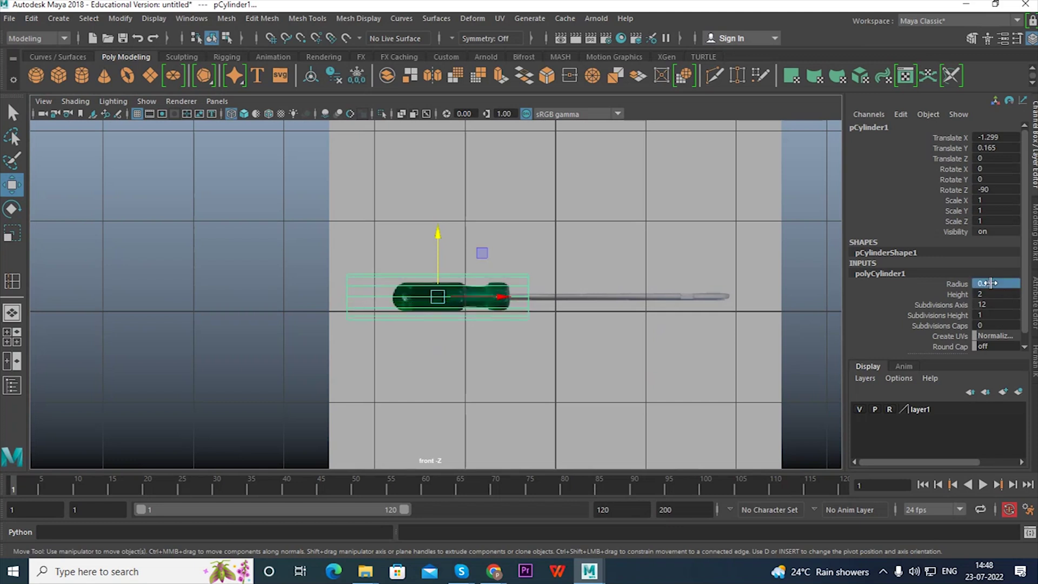
pyautogui.press('BackSpace')
pyautogui.press('Return')
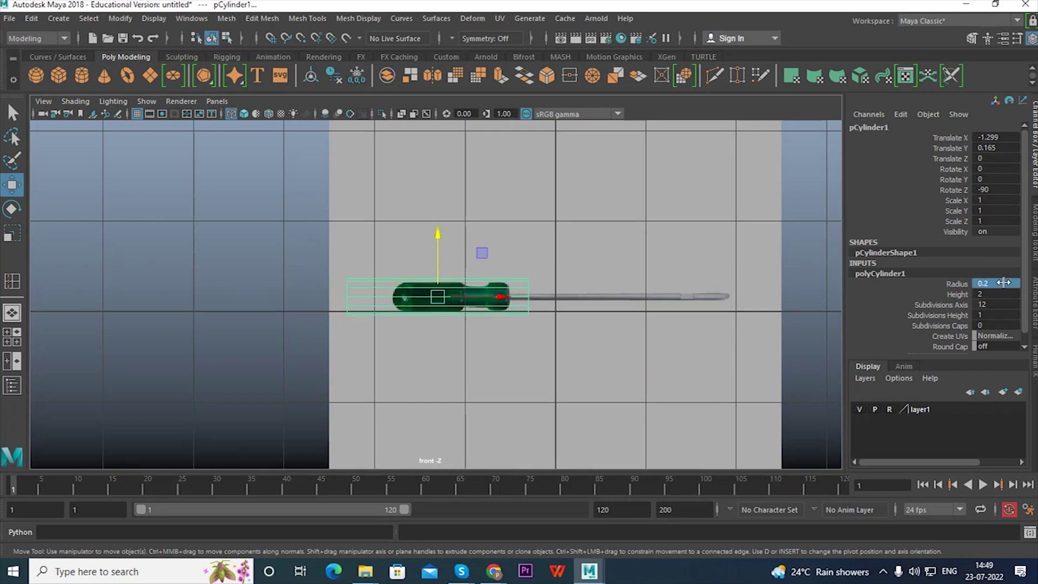
pyautogui.click(1004, 282)
pyautogui.write('0.18')
pyautogui.press('Return')
pyautogui.scroll(5, 425, 323)
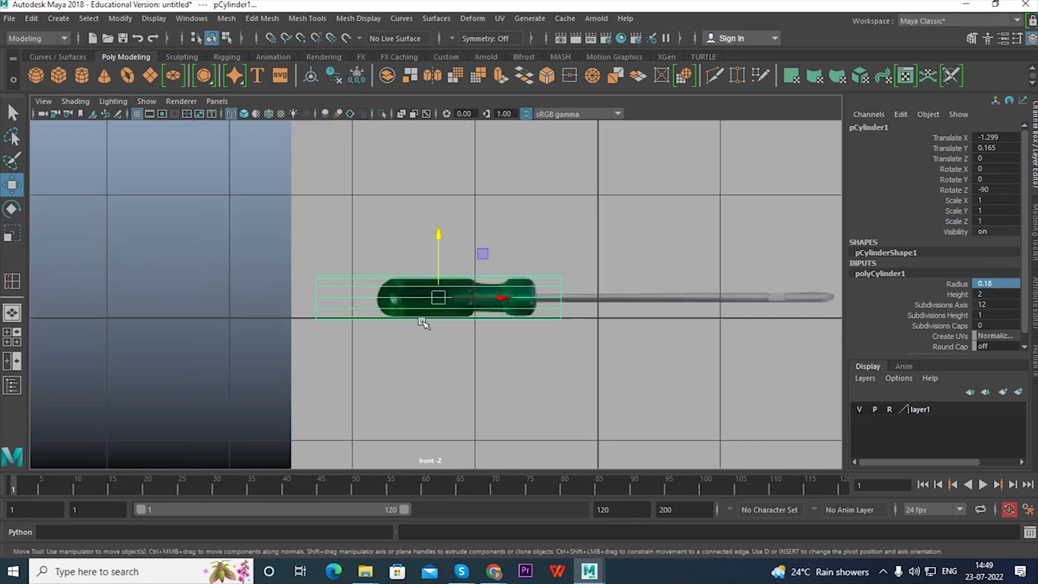
# Set the cylinder's Radius to 0.16 to match the handle's thickness.
pyautogui.click(1001, 283)
pyautogui.write('6')
pyautogui.press('Return')
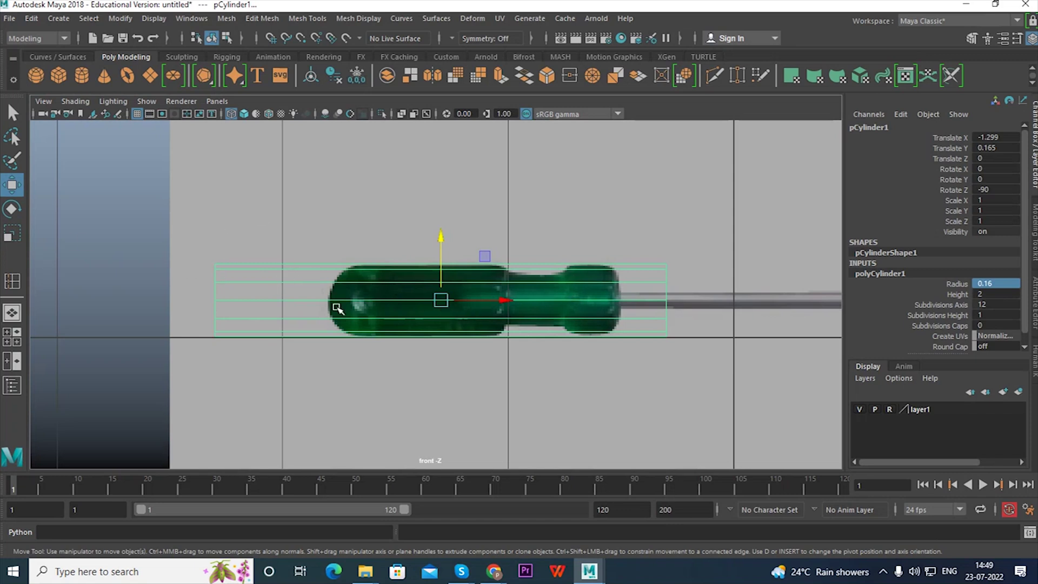
# Move the vertices at both cylinder ends inward so the cylinder spans only the straight grip section of the handle.
pyautogui.moveTo(416, 277); pyautogui.dragTo(249, 154, button='right')
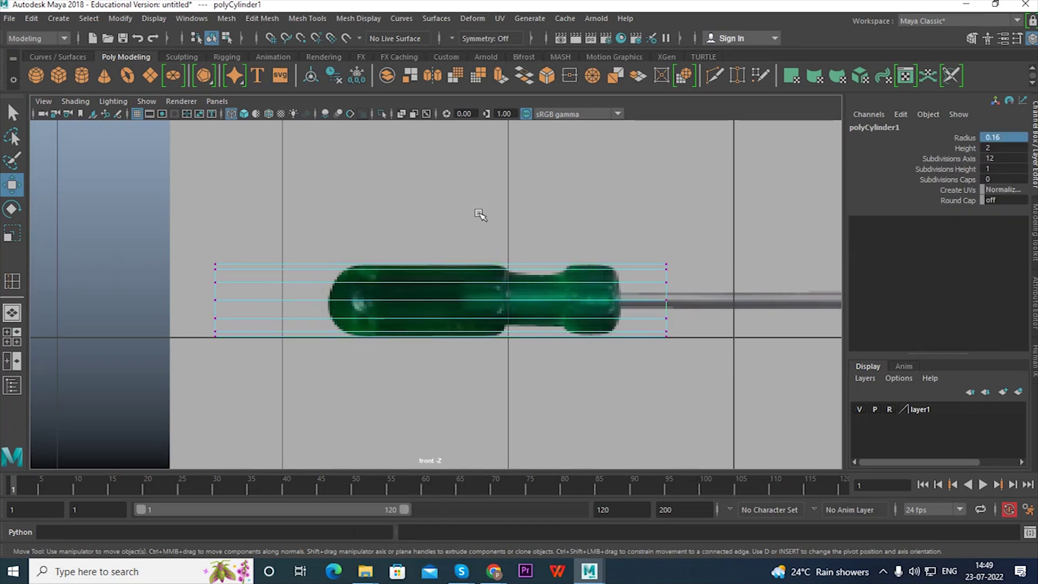
pyautogui.moveTo(626, 235); pyautogui.dragTo(714, 389)
pyautogui.moveTo(724, 301); pyautogui.dragTo(553, 321)
pyautogui.moveTo(108, 199); pyautogui.dragTo(285, 446)
pyautogui.moveTo(236, 301); pyautogui.dragTo(419, 315)
pyautogui.moveTo(426, 195); pyautogui.dragTo(656, 40, button='right')
# Delete the cap faces at both ends of the cylinder in the perspective view.
pyautogui.press('space')
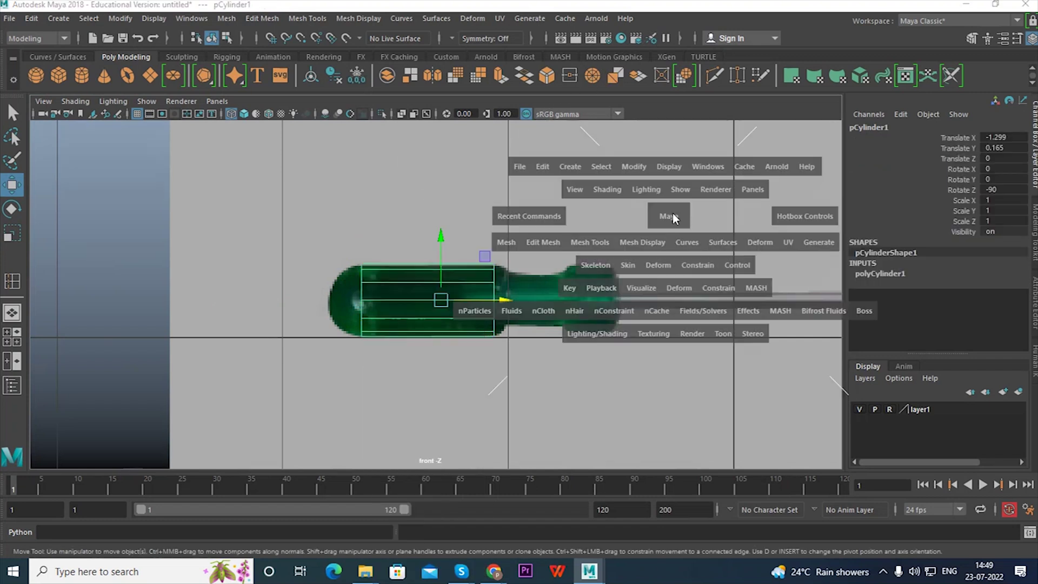
pyautogui.press('space')
pyautogui.keyDown('alt'); pyautogui.moveTo(582, 267); pyautogui.dragTo(436, 354); pyautogui.keyUp('alt')
pyautogui.scroll(4, 431, 352)
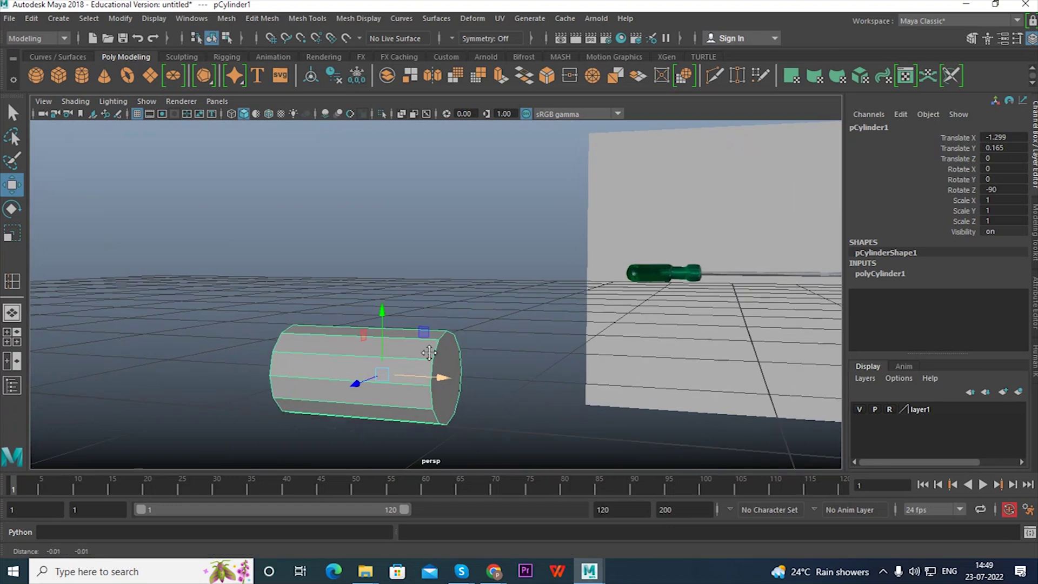
pyautogui.keyDown('alt'); pyautogui.moveTo(431, 353); pyautogui.dragTo(485, 304, button='middle'); pyautogui.keyUp('alt')
pyautogui.keyDown('alt'); pyautogui.moveTo(485, 304); pyautogui.dragTo(468, 283); pyautogui.keyUp('alt')
pyautogui.moveTo(448, 232); pyautogui.dragTo(451, 237, button='right')
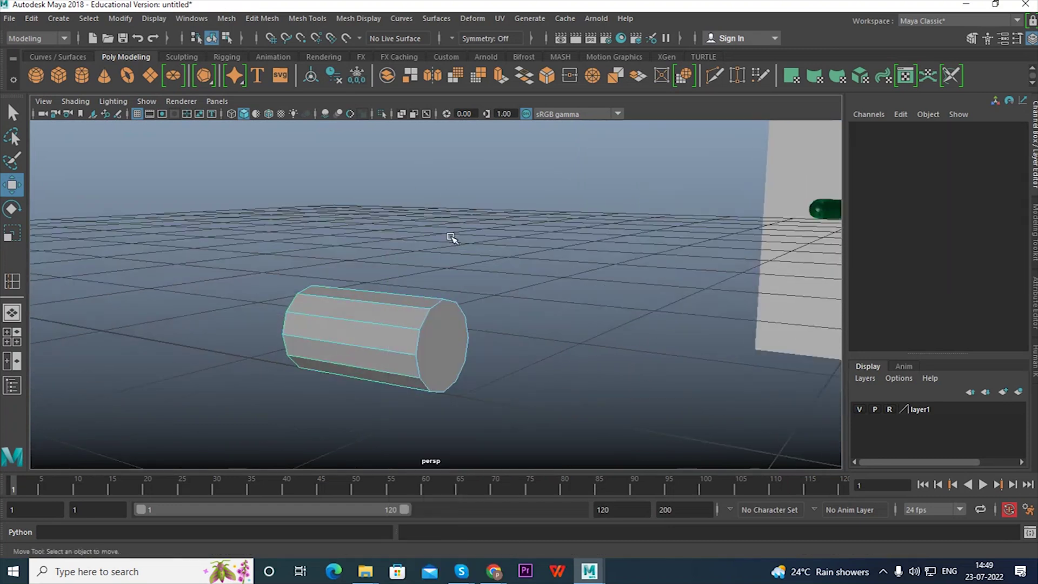
pyautogui.click(453, 337)
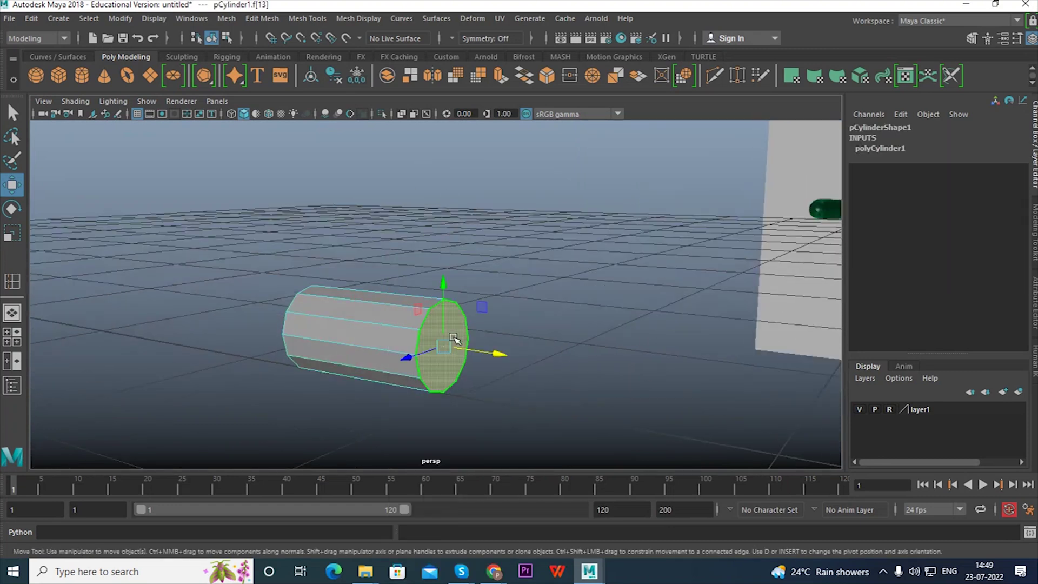
pyautogui.press('Delete')
pyautogui.keyDown('alt'); pyautogui.moveTo(372, 334); pyautogui.dragTo(518, 313); pyautogui.keyUp('alt')
pyautogui.click(519, 314)
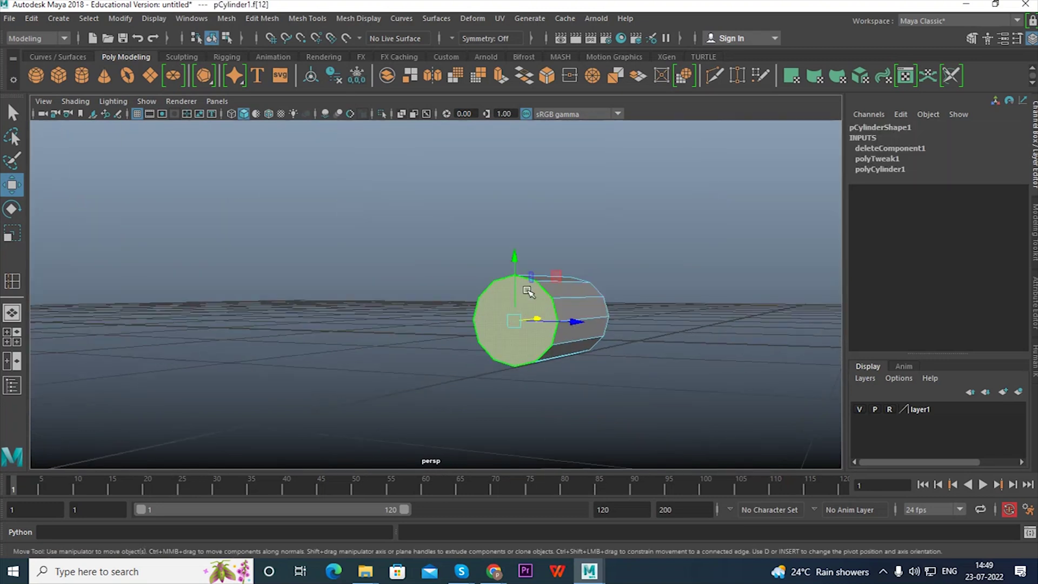
pyautogui.press('Delete')
# Select the open border edge loop at the cylinder's rounded-butt end and return to the front view.
pyautogui.press('space')
pyautogui.press('space')
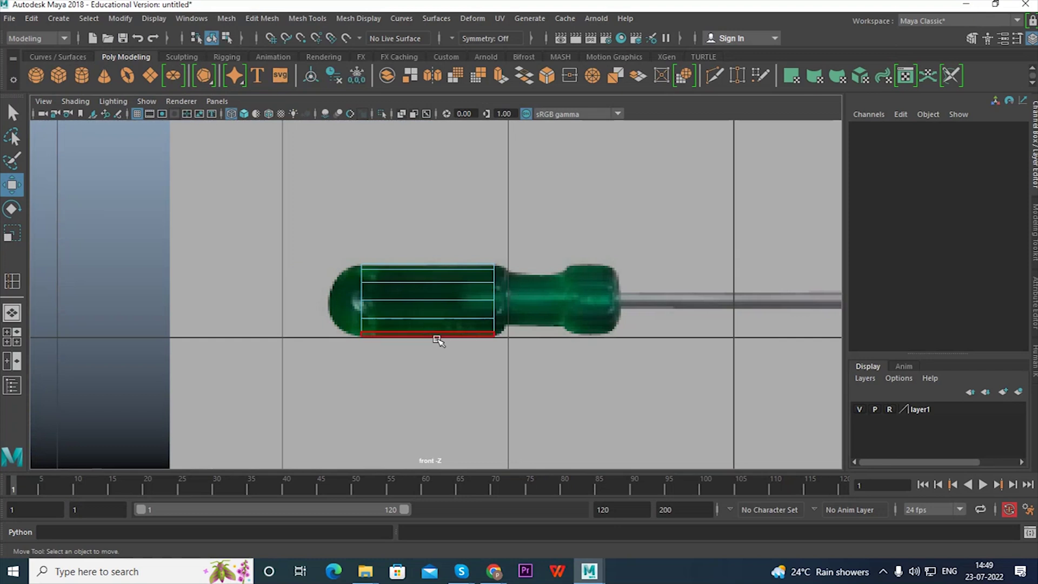
pyautogui.moveTo(504, 290); pyautogui.dragTo(503, 130, button='right')
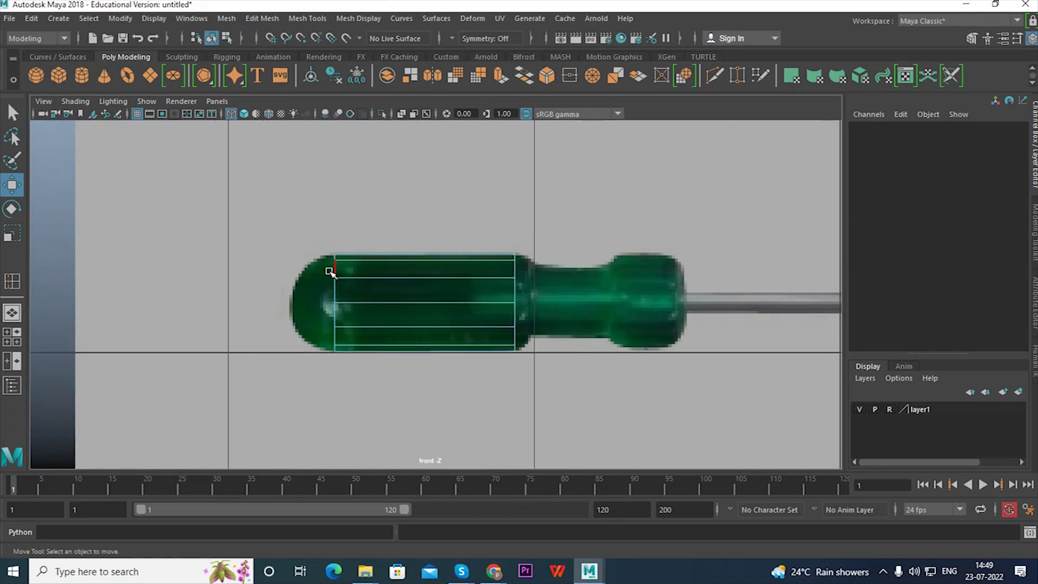
pyautogui.press('space')
pyautogui.press('space')
pyautogui.keyDown('alt'); pyautogui.moveTo(562, 237); pyautogui.dragTo(586, 313); pyautogui.keyUp('alt')
pyautogui.rightClick(535, 195)
pyautogui.moveTo(529, 189); pyautogui.dragTo(514, 19, button='right')
pyautogui.keyDown('alt'); pyautogui.moveTo(639, 255); pyautogui.dragTo(628, 298); pyautogui.keyUp('alt')
pyautogui.doubleClick(627, 300)
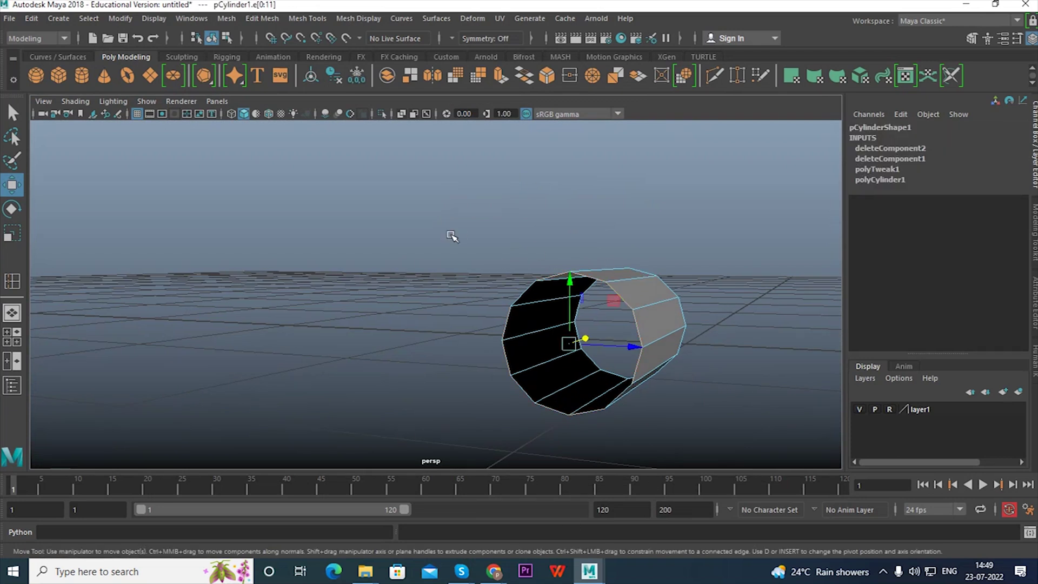
pyautogui.press('space')
pyautogui.press('space')
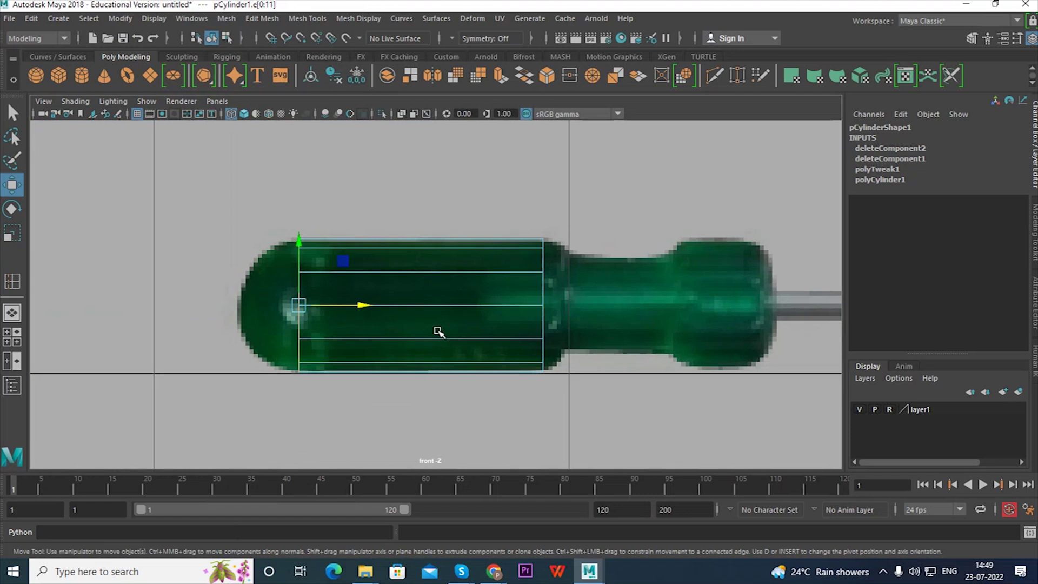
# Extrude the selected edge loop outward to about X -1.71 and scale it down to follow the handle's rounded butt.
pyautogui.click(273, 20)
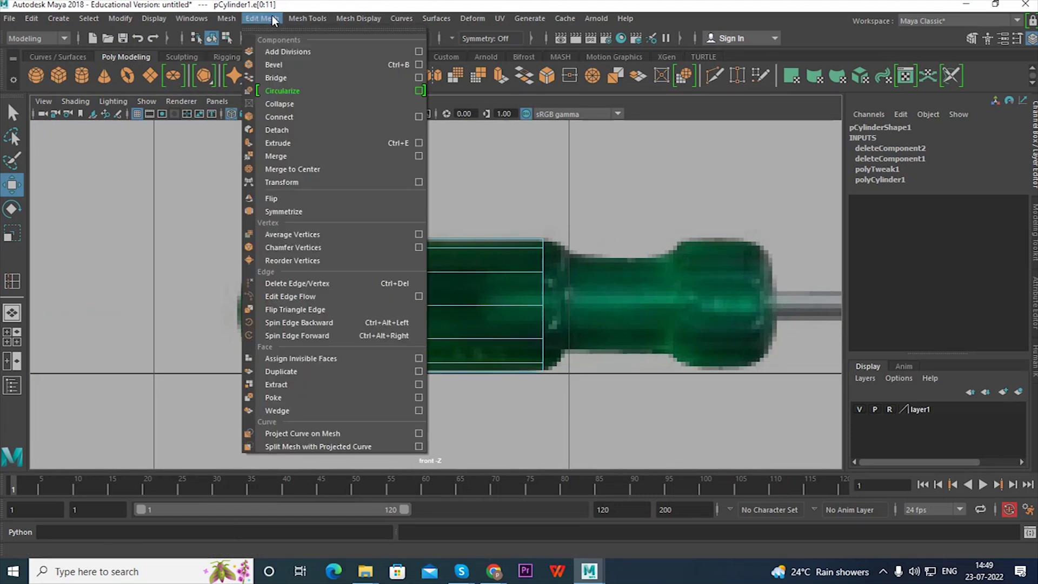
pyautogui.click(290, 144)
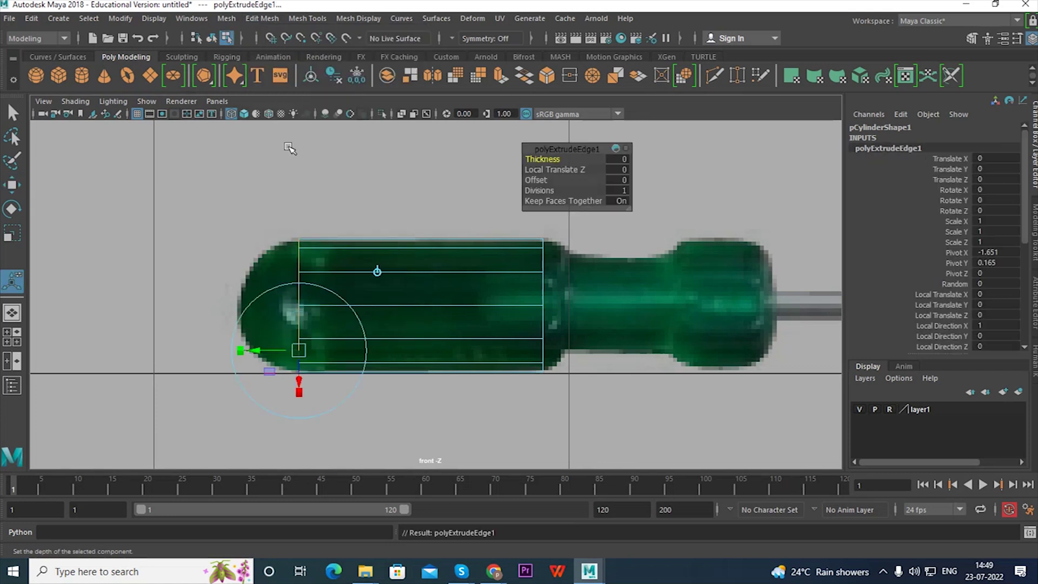
pyautogui.press('w')
pyautogui.moveTo(358, 304); pyautogui.dragTo(336, 307)
pyautogui.press('r')
pyautogui.moveTo(274, 304); pyautogui.dragTo(273, 307)
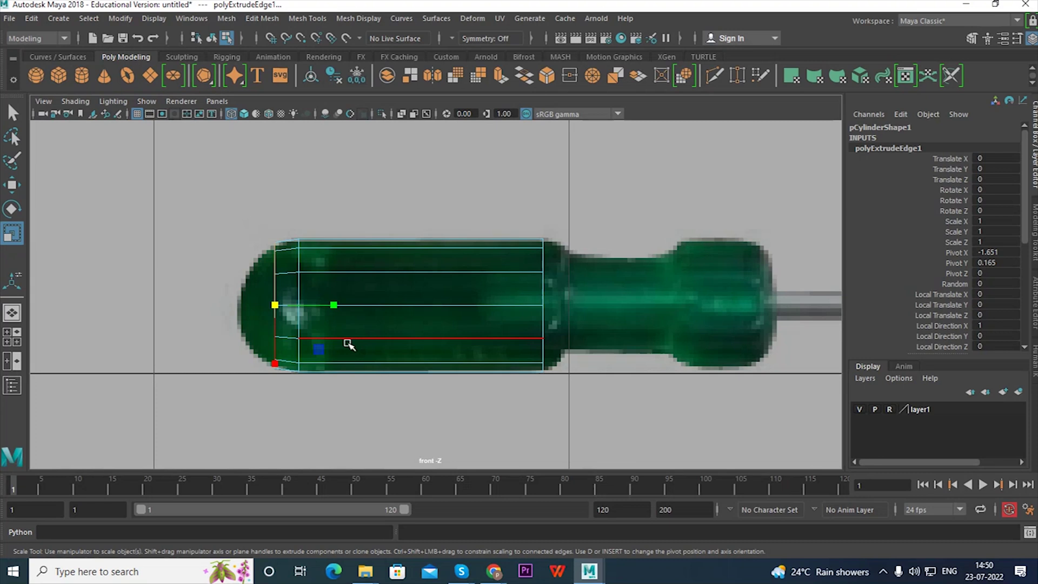
# Extrude the butt-end edge loop outward again to about X -1.77 and scale it down to follow the handle's rounded outline.
pyautogui.hotkey('ctrl', 'e')
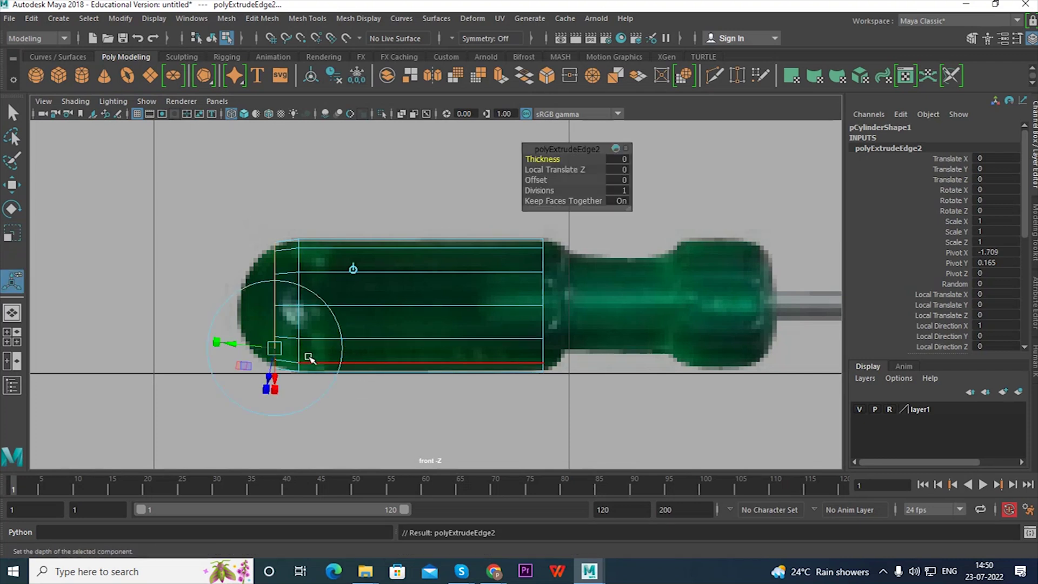
pyautogui.press('w')
pyautogui.moveTo(334, 305); pyautogui.dragTo(222, 317)
pyautogui.press('r')
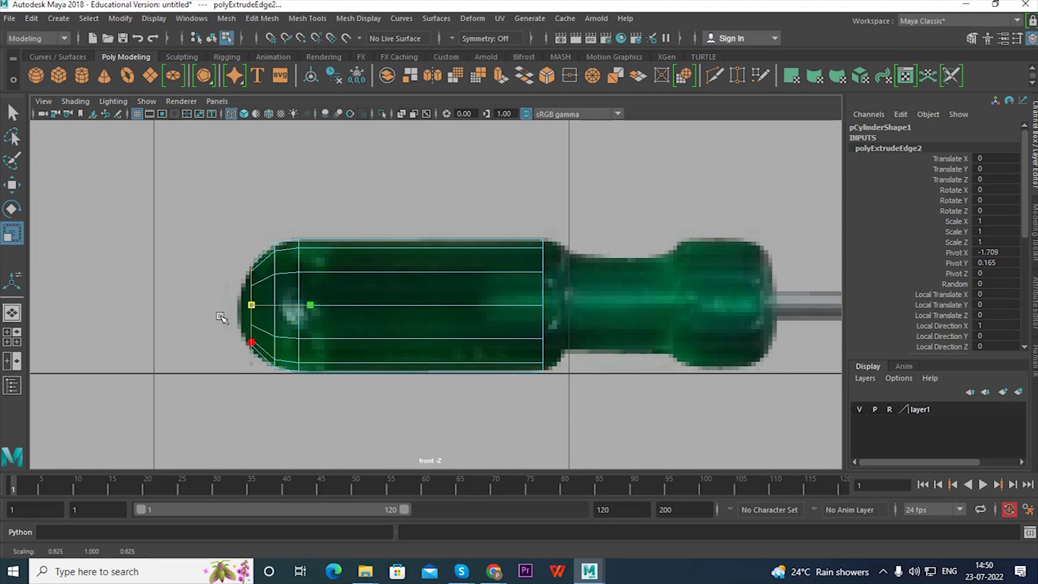
# Extrude the edge loop once more to the extreme end of the handle's butt and scale it down to a small ring.
pyautogui.hotkey('ctrl', 'e')
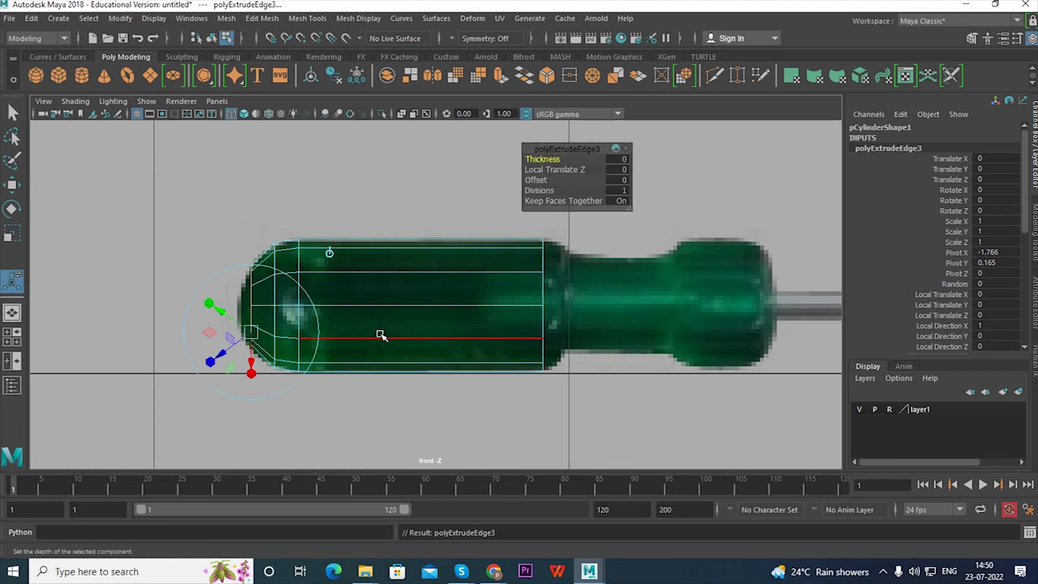
pyautogui.press('w')
pyautogui.moveTo(315, 306); pyautogui.dragTo(302, 306)
pyautogui.press('r')
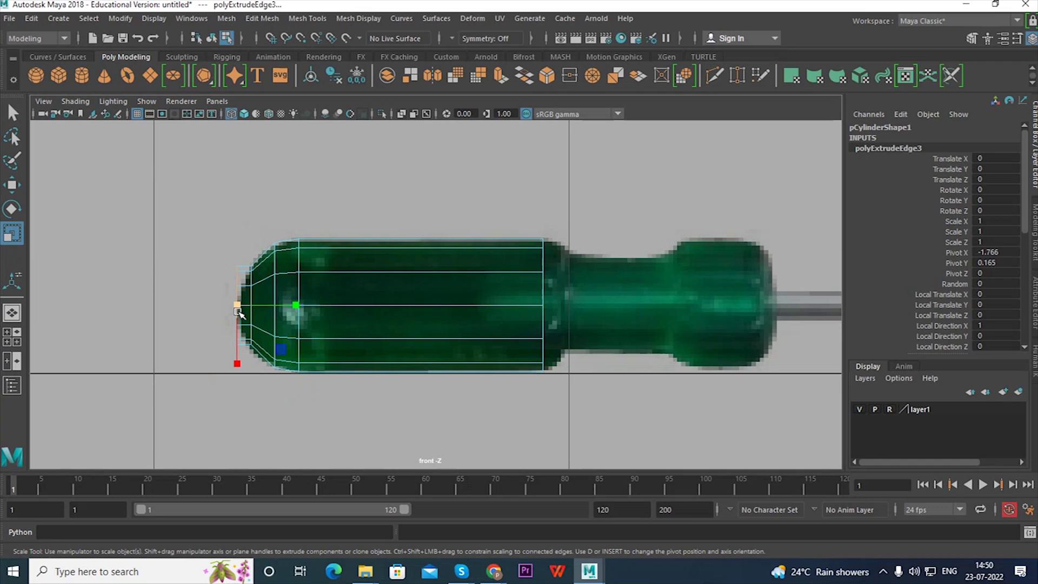
pyautogui.moveTo(237, 307); pyautogui.dragTo(208, 327)
# Close the small opening at the rounded butt end with Fill Hole in the perspective view.
pyautogui.press('space')
pyautogui.press('space')
pyautogui.keyDown('alt'); pyautogui.moveTo(579, 284); pyautogui.dragTo(595, 335); pyautogui.keyUp('alt')
pyautogui.keyDown('alt'); pyautogui.moveTo(594, 334); pyautogui.dragTo(637, 336, button='right'); pyautogui.keyUp('alt')
pyautogui.keyDown('alt'); pyautogui.moveTo(637, 336); pyautogui.dragTo(582, 305, button='middle'); pyautogui.keyUp('alt')
pyautogui.keyDown('alt'); pyautogui.moveTo(569, 280); pyautogui.dragTo(542, 280); pyautogui.keyUp('alt')
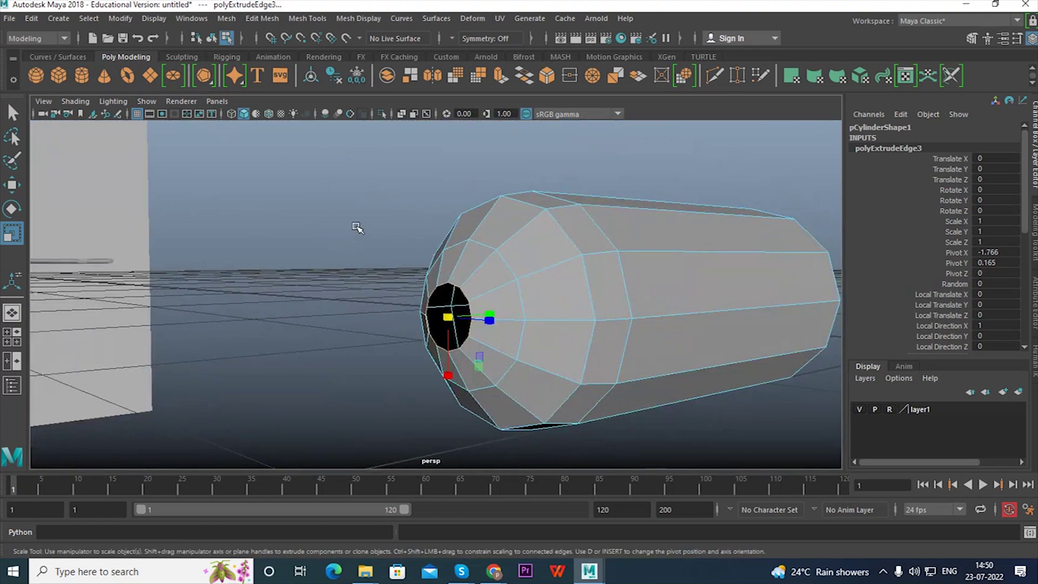
pyautogui.click(318, 19)
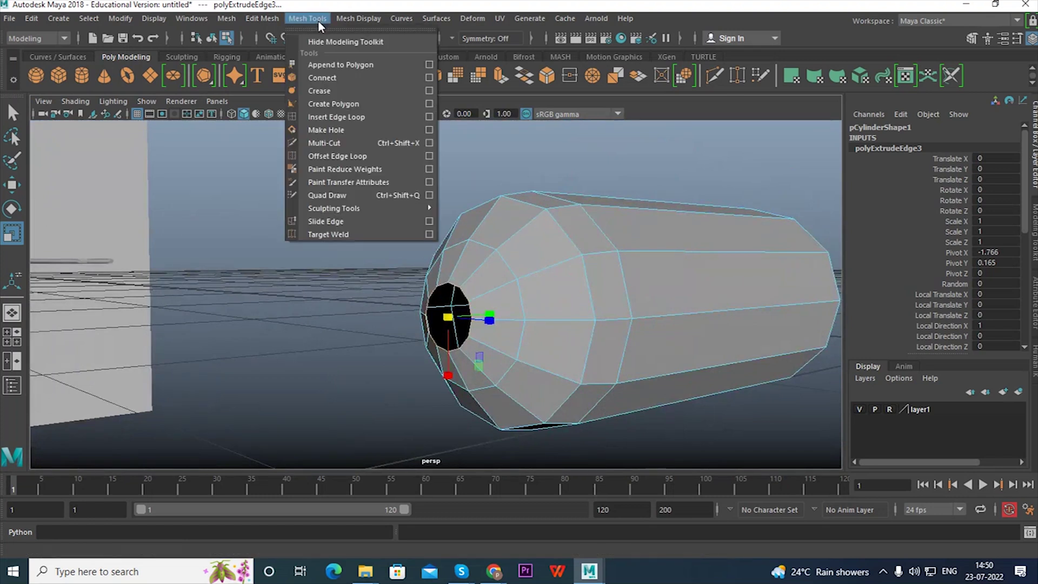
pyautogui.click(319, 21)
pyautogui.click(263, 19)
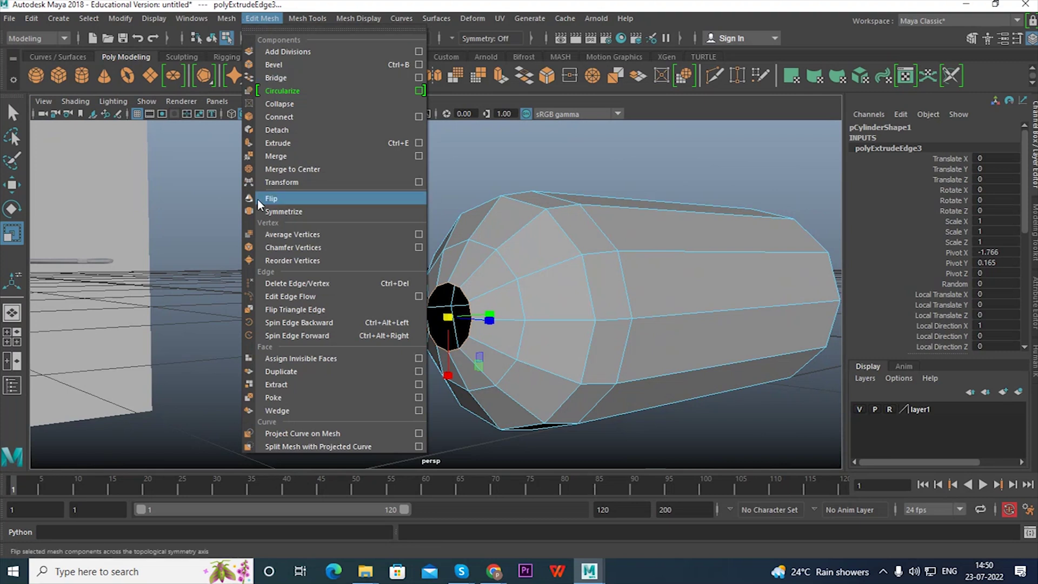
pyautogui.moveTo(228, 19)
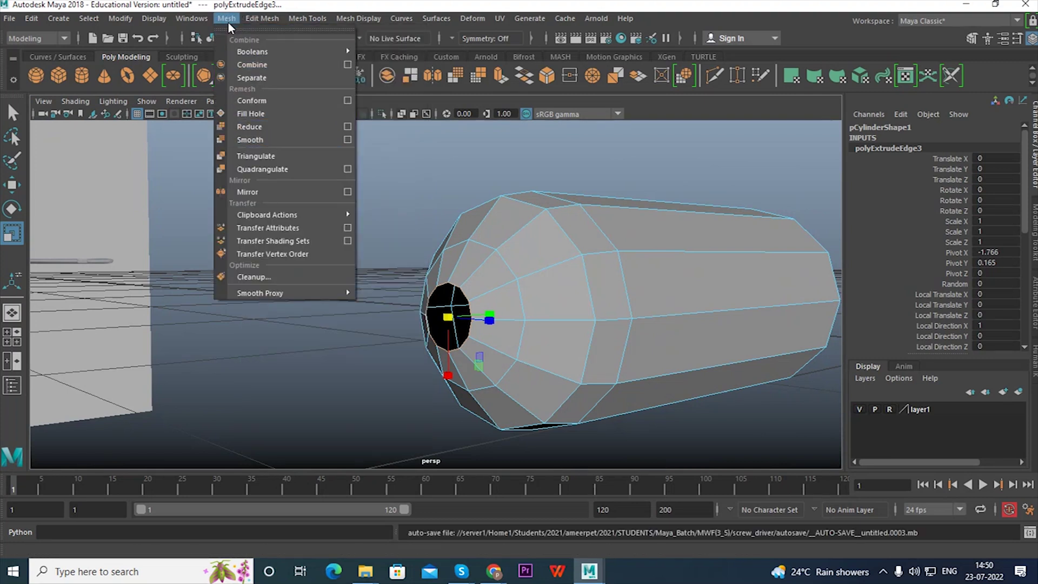
pyautogui.click(245, 114)
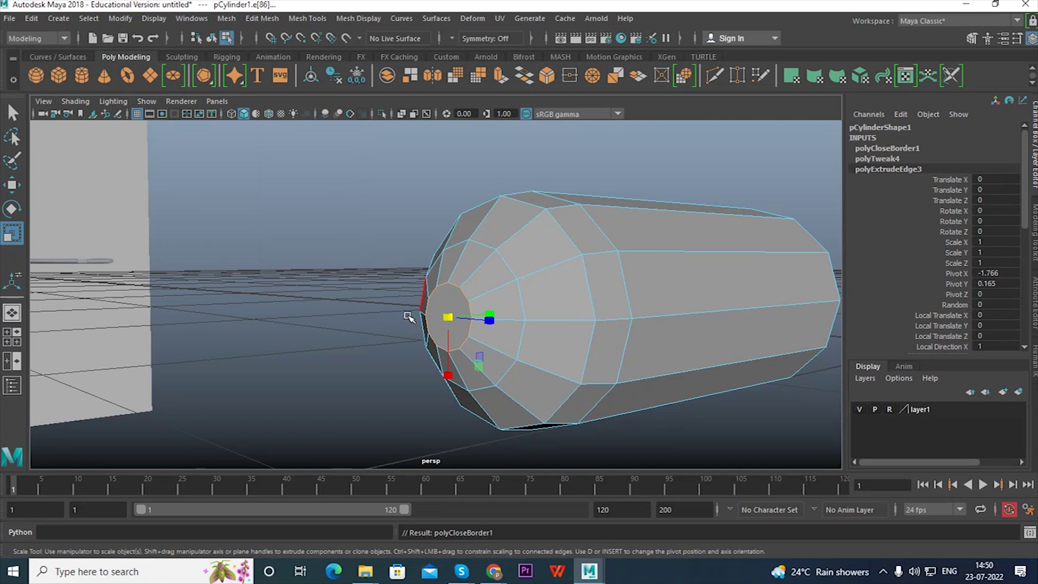
# Select the new cap face at the rounded butt end and apply Poke to it.
pyautogui.keyDown('alt'); pyautogui.moveTo(453, 340); pyautogui.dragTo(347, 241); pyautogui.keyUp('alt')
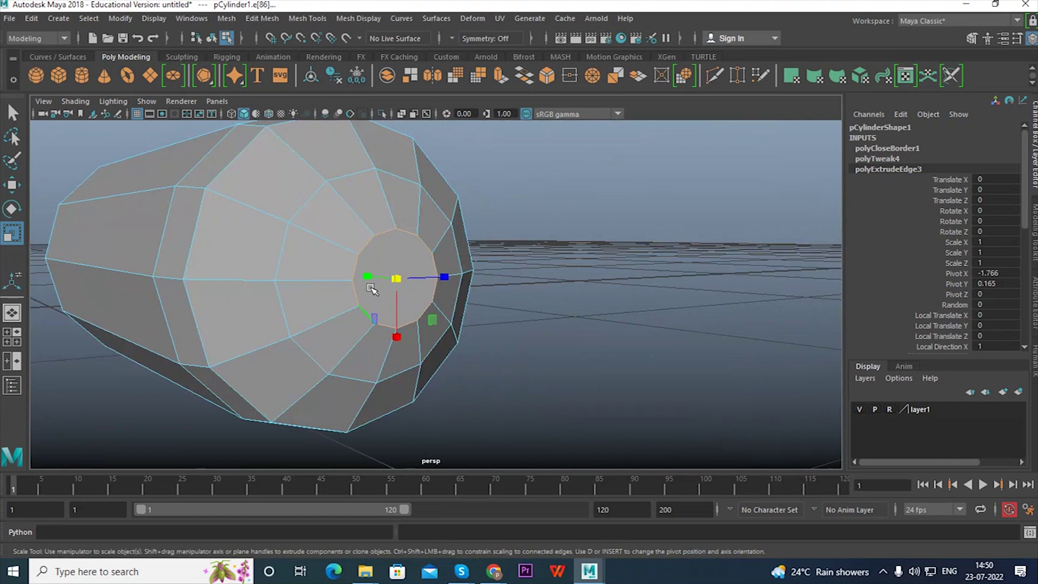
pyautogui.moveTo(396, 168); pyautogui.dragTo(396, 198, button='right')
pyautogui.click(401, 285)
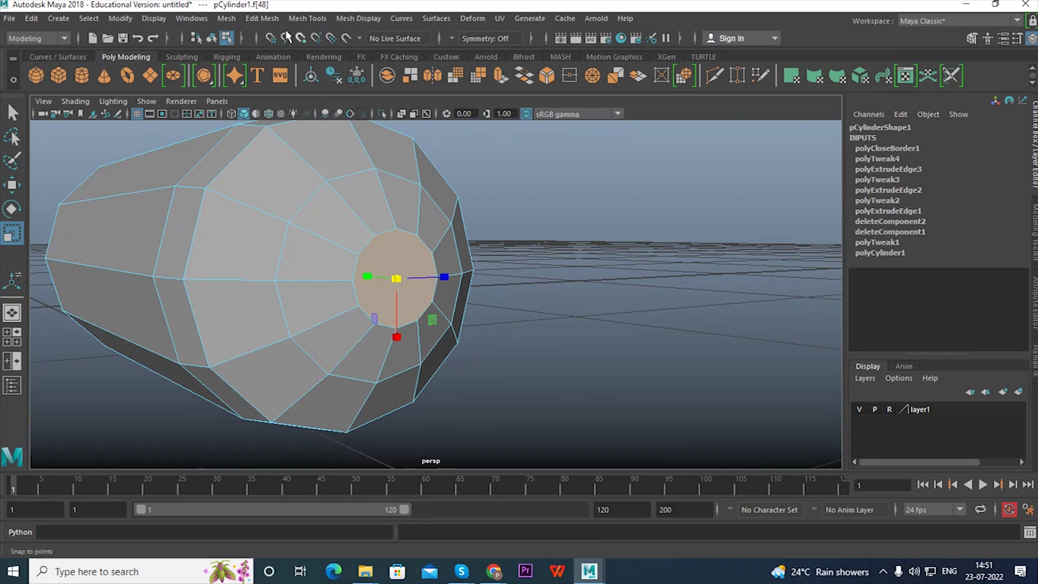
pyautogui.click(270, 19)
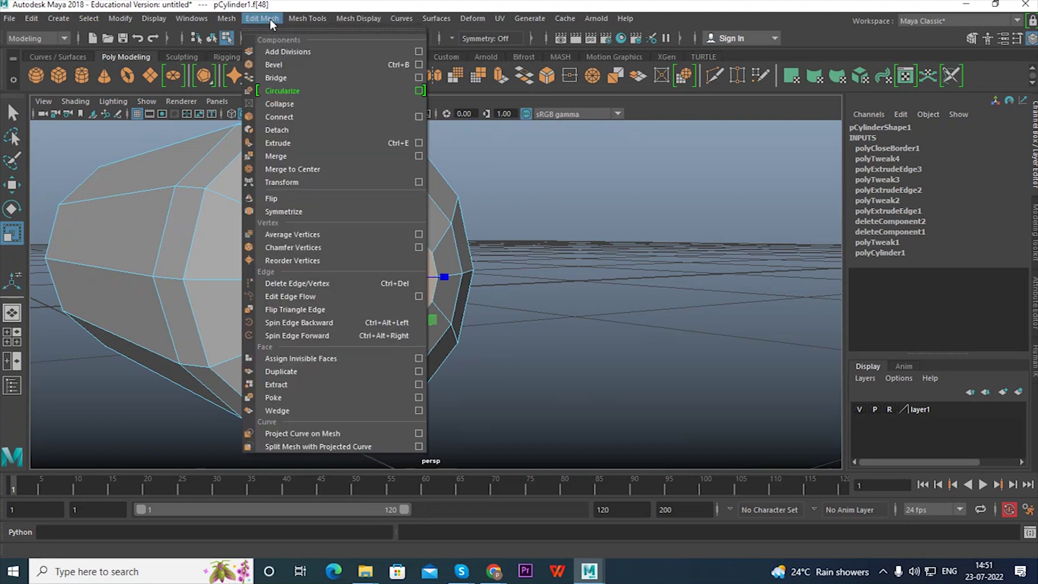
pyautogui.click(300, 395)
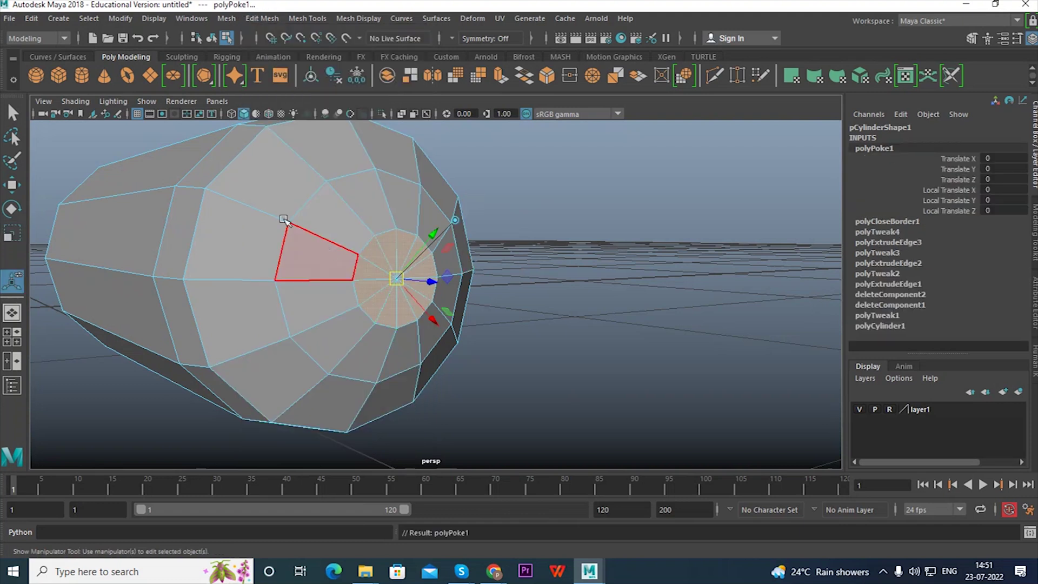
# Undo the poke and the cap face selection.
pyautogui.hotkey('ctrl', 'z')
pyautogui.hotkey('ctrl', 'z')
pyautogui.hotkey('ctrl', 'z')
pyautogui.hotkey('ctrl', 'z')
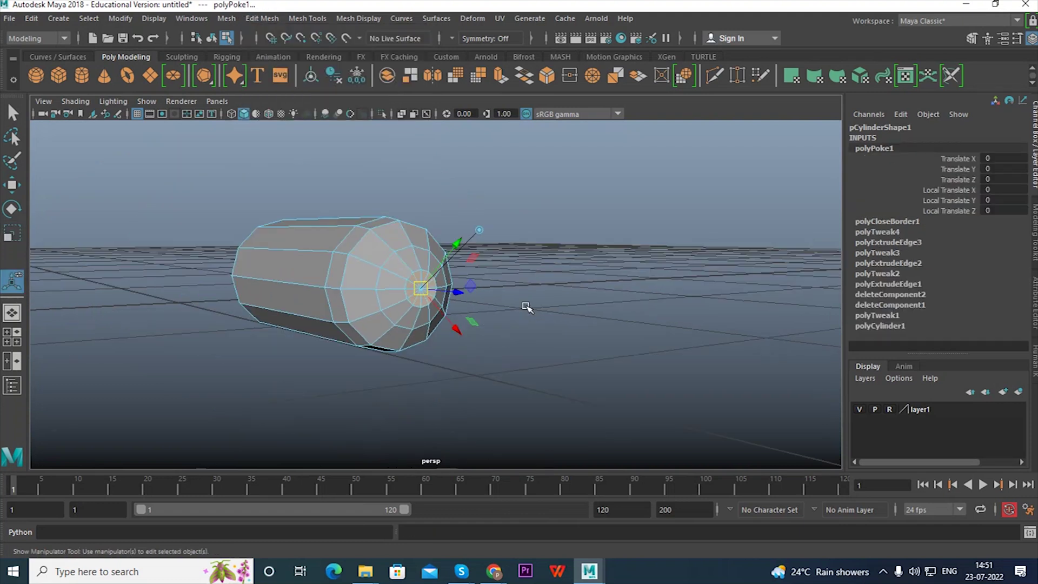
pyautogui.hotkey('ctrl', 'z')
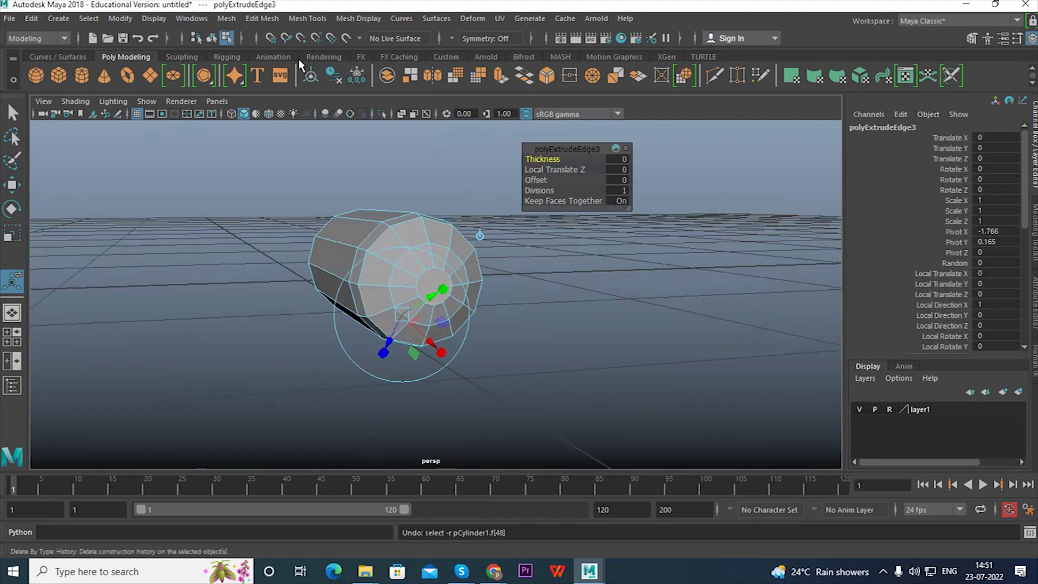
# Reselect the cap face at the butt end and poke it into triangles meeting at its centre.
pyautogui.press('w')
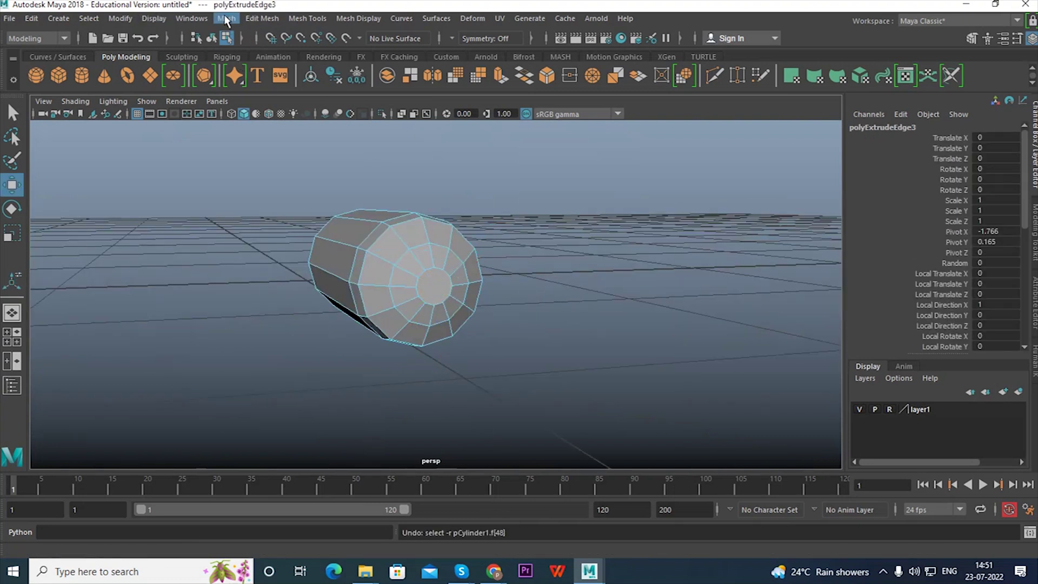
pyautogui.scroll(2, 416, 313)
pyautogui.click(435, 285)
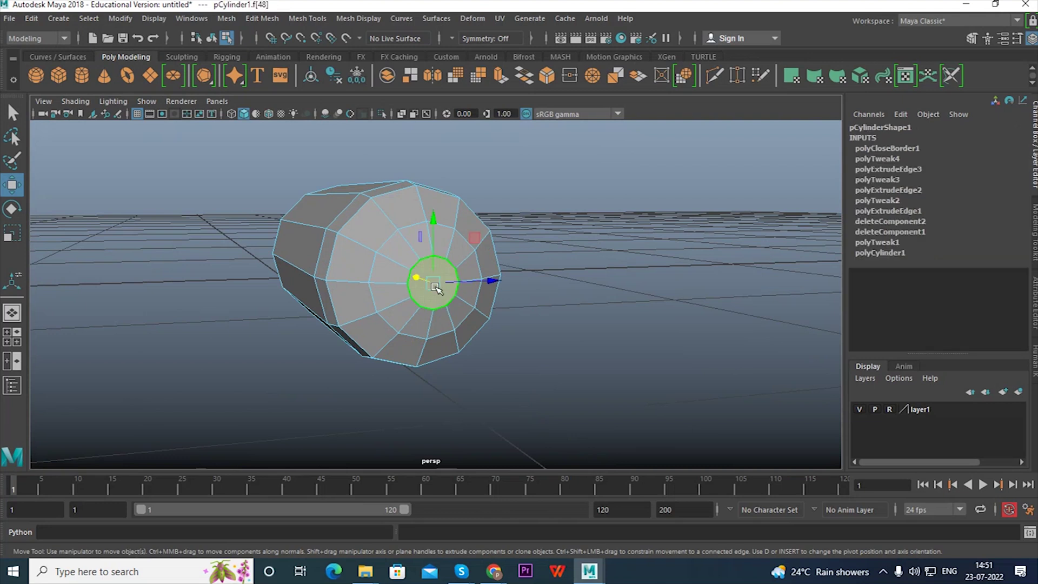
pyautogui.keyDown('shift'); pyautogui.rightClick(435, 287); pyautogui.keyUp('shift')
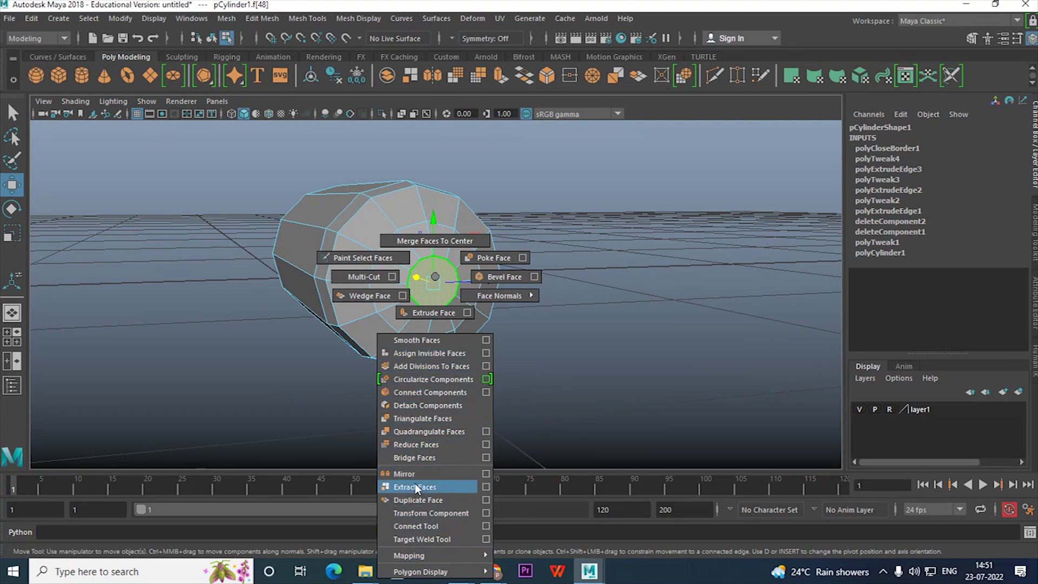
pyautogui.moveTo(415, 425); pyautogui.dragTo(490, 260, button='right')
pyautogui.hotkey('ctrl', 'z')
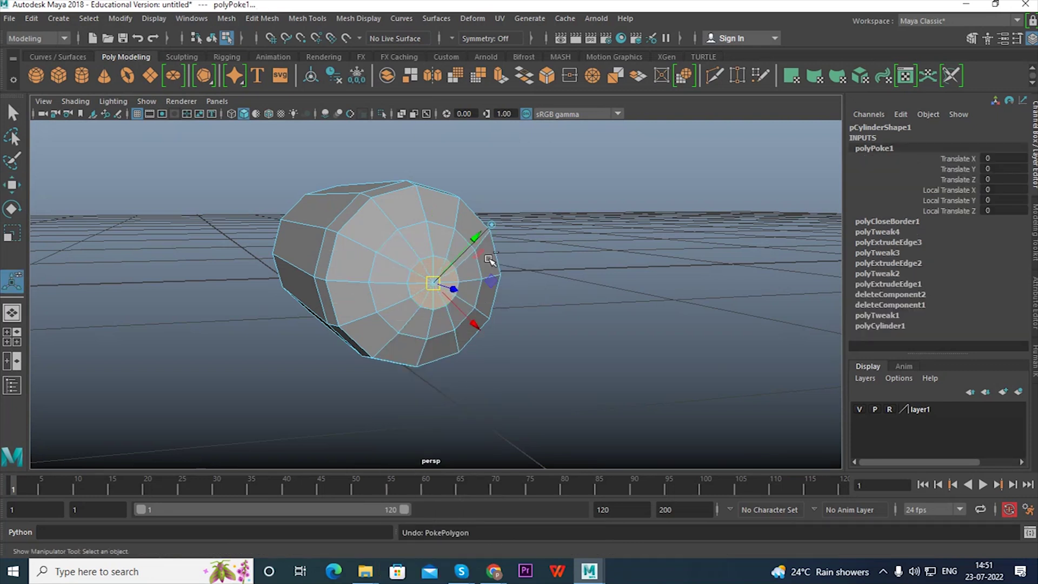
pyautogui.keyDown('shift'); pyautogui.moveTo(446, 283); pyautogui.dragTo(517, 256, button='right'); pyautogui.keyUp('shift')
# Pull the cap's centre vertex slightly outward to round the butt's tip and return to object mode.
pyautogui.keyDown('alt'); pyautogui.moveTo(513, 290); pyautogui.dragTo(540, 285); pyautogui.keyUp('alt')
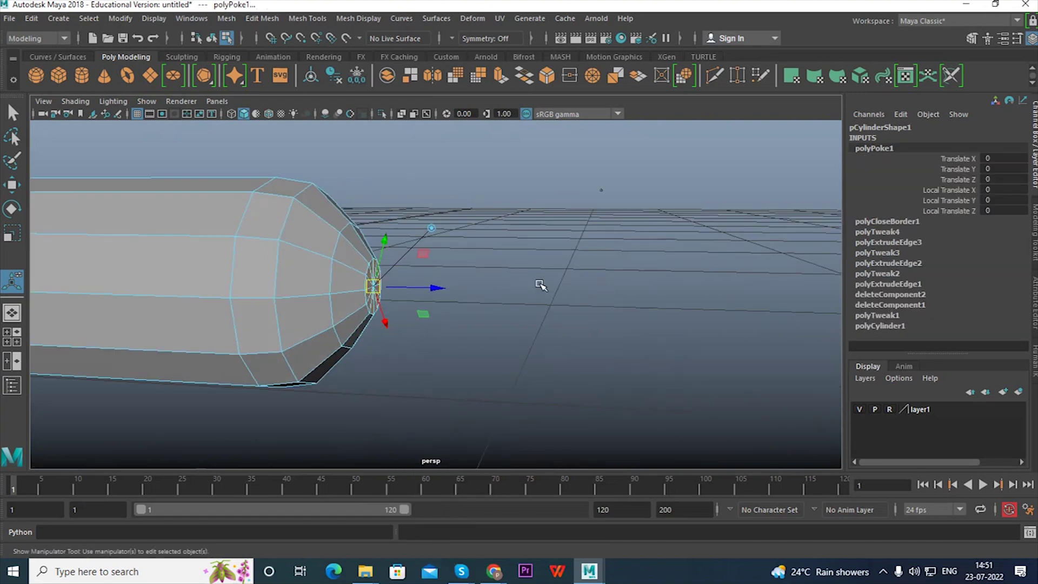
pyautogui.click(539, 284)
pyautogui.keyDown('alt'); pyautogui.moveTo(328, 284); pyautogui.dragTo(418, 273, button='middle'); pyautogui.keyUp('alt')
pyautogui.keyDown('alt'); pyautogui.moveTo(495, 286); pyautogui.dragTo(479, 276); pyautogui.keyUp('alt')
pyautogui.moveTo(480, 275); pyautogui.dragTo(295, 144, button='right')
pyautogui.press('q')
pyautogui.press('F9')
pyautogui.click(473, 286)
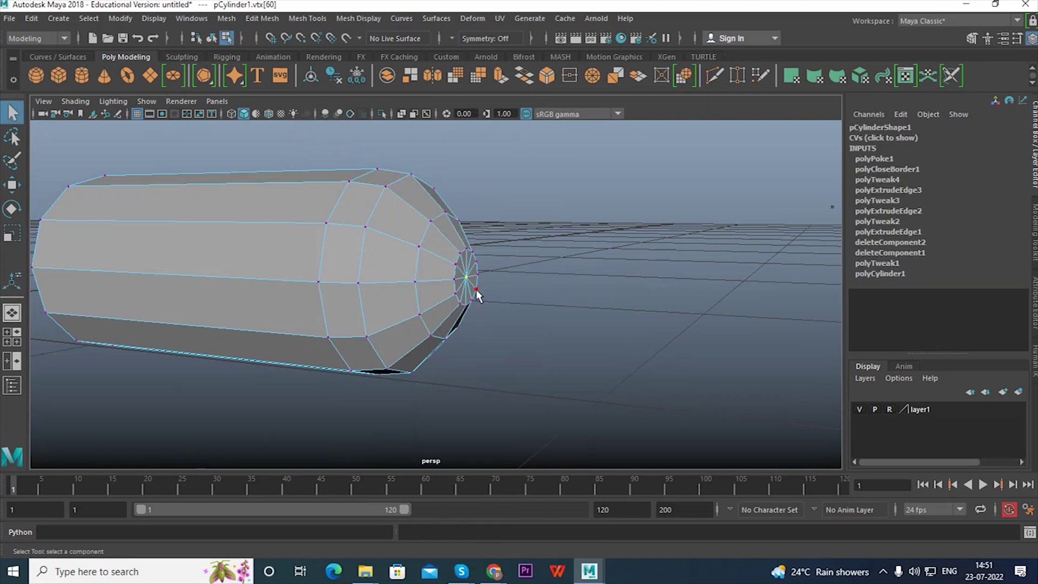
pyautogui.press('w')
pyautogui.keyDown('alt'); pyautogui.moveTo(505, 301); pyautogui.dragTo(503, 297); pyautogui.keyUp('alt')
pyautogui.moveTo(394, 276); pyautogui.dragTo(402, 277)
pyautogui.scroll(-3, 402, 278)
pyautogui.keyDown('alt'); pyautogui.moveTo(345, 278); pyautogui.dragTo(456, 279, button='middle'); pyautogui.keyUp('alt')
pyautogui.moveTo(339, 195); pyautogui.dragTo(403, 177, button='right')
# Select the open border edge loop at the grip's neck end in the perspective view and return to the front view.
pyautogui.press('space')
pyautogui.press('space')
pyautogui.scroll(3, 348, 318)
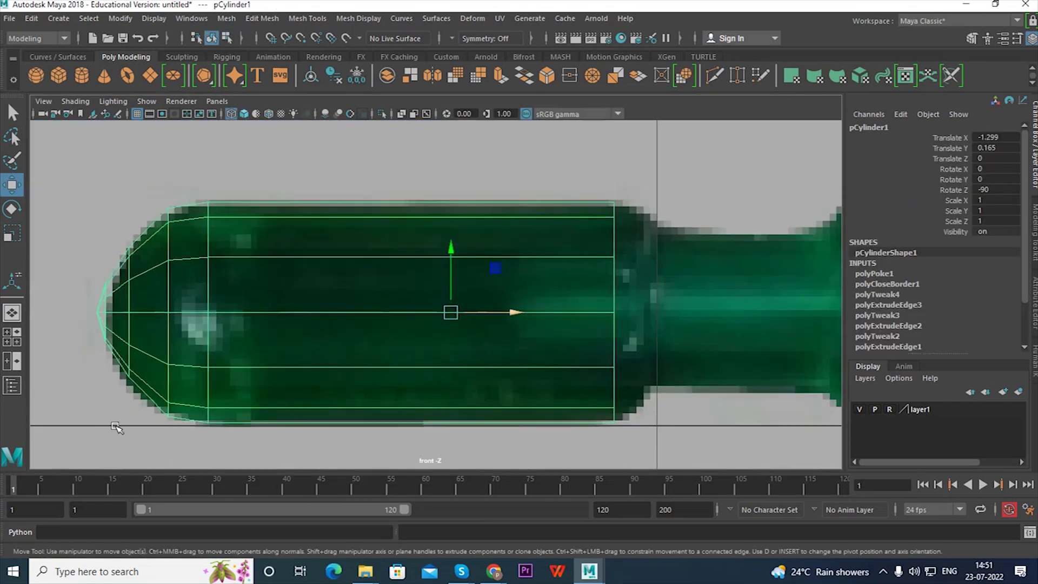
pyautogui.keyDown('alt'); pyautogui.moveTo(586, 298); pyautogui.dragTo(458, 251, button='middle'); pyautogui.keyUp('alt')
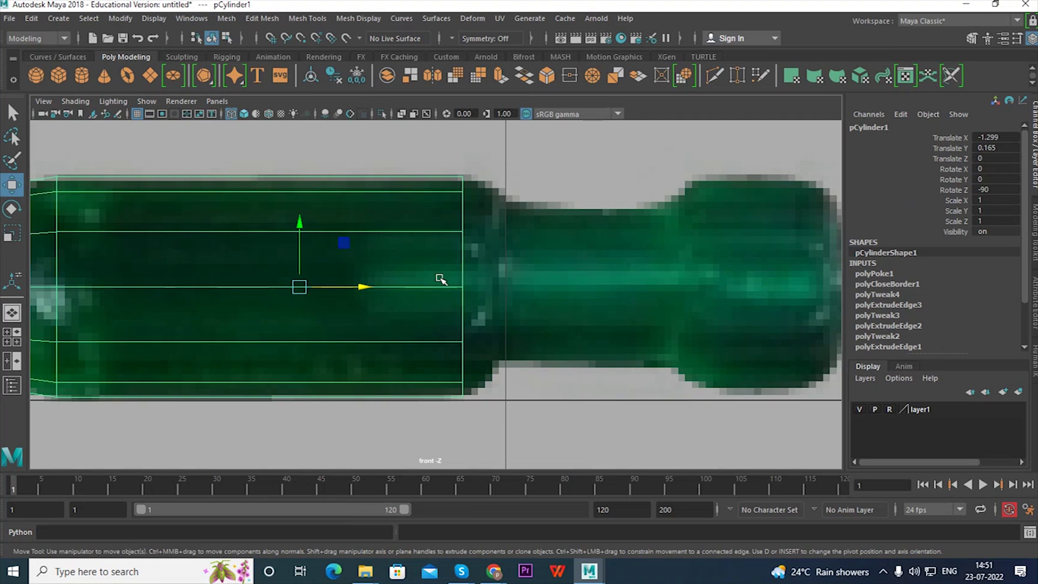
pyautogui.press('space')
pyautogui.press('space')
pyautogui.keyDown('alt'); pyautogui.moveTo(440, 232); pyautogui.dragTo(478, 224); pyautogui.keyUp('alt')
pyautogui.moveTo(479, 224); pyautogui.dragTo(475, 159, button='right')
pyautogui.click(486, 199)
pyautogui.doubleClick(486, 199)
pyautogui.press('space')
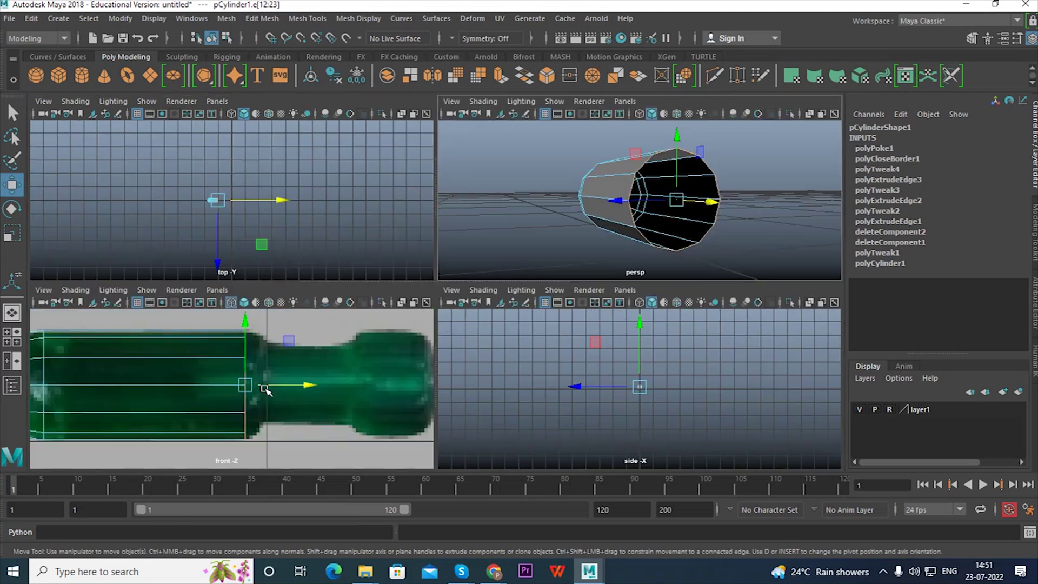
pyautogui.press('space')
pyautogui.keyDown('shift'); pyautogui.moveTo(540, 205); pyautogui.dragTo(541, 208, button='right'); pyautogui.keyUp('shift')
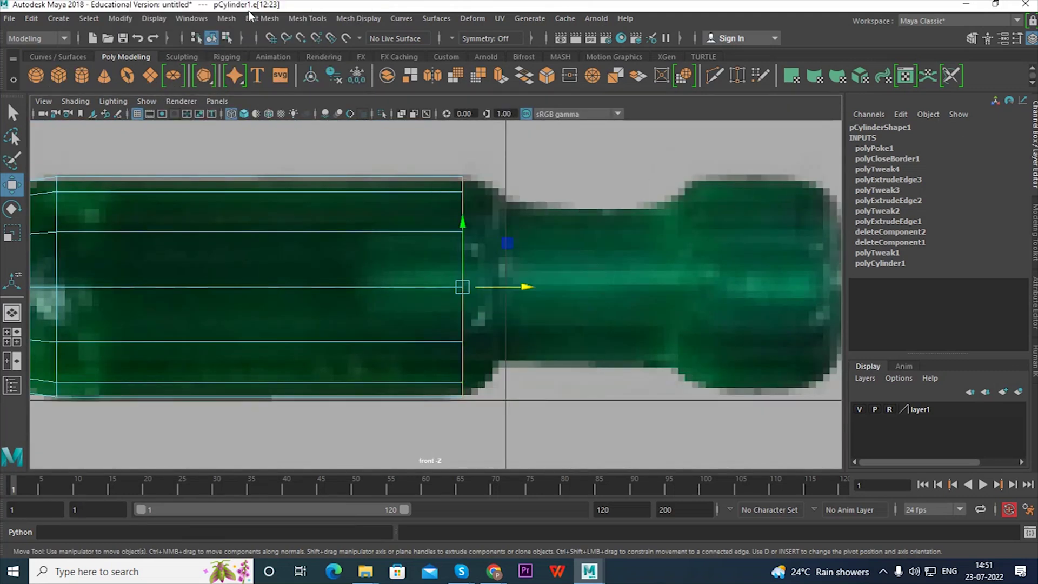
pyautogui.click(253, 18)
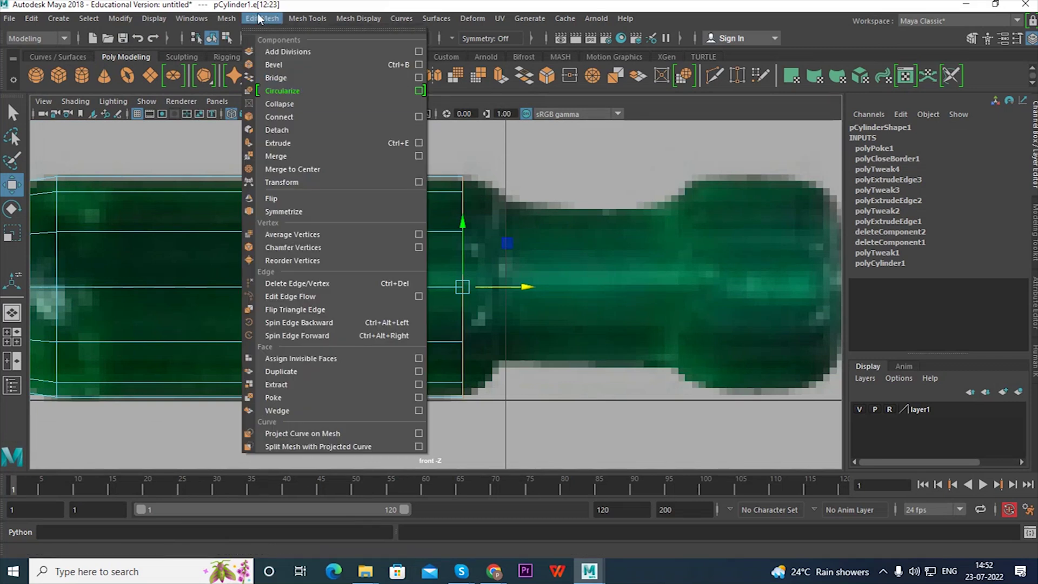
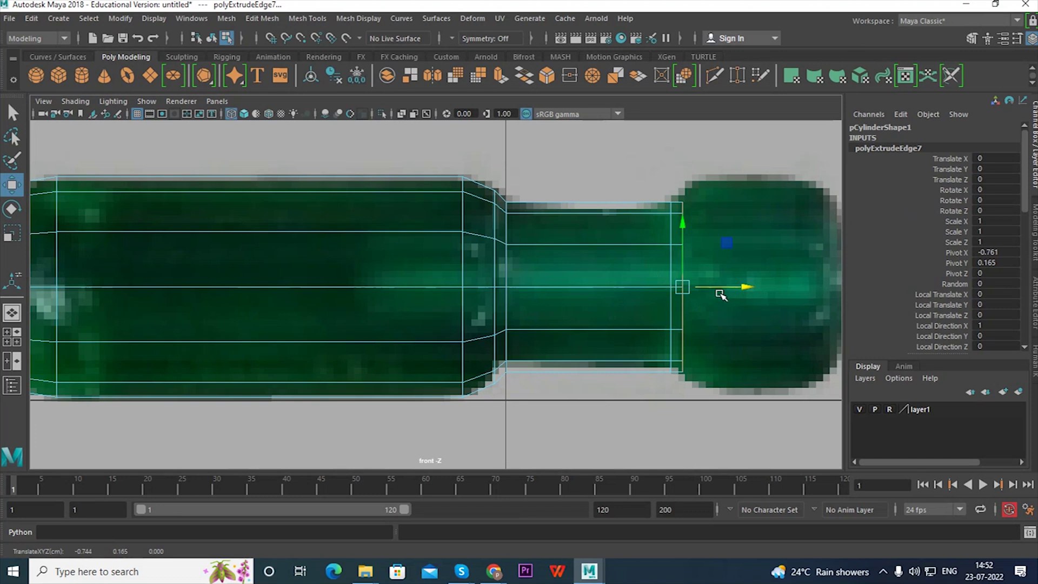
# Scale the open edge loop up to the front collar's diameter and extrude it along the collar's straight section.
pyautogui.moveTo(713, 327); pyautogui.dragTo(698, 314)
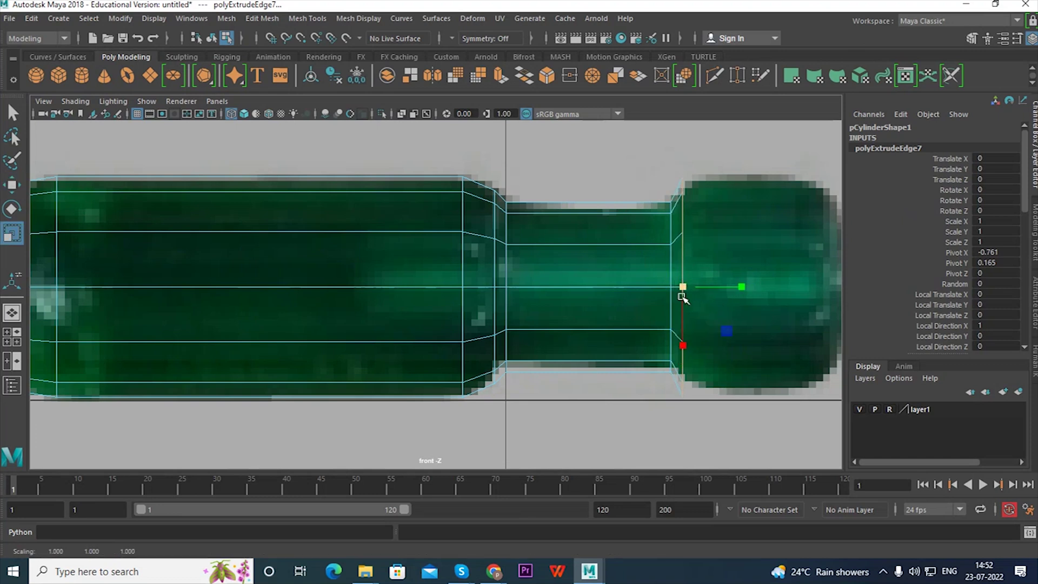
pyautogui.keyDown('alt'); pyautogui.moveTo(744, 301); pyautogui.dragTo(630, 299, button='middle'); pyautogui.keyUp('alt')
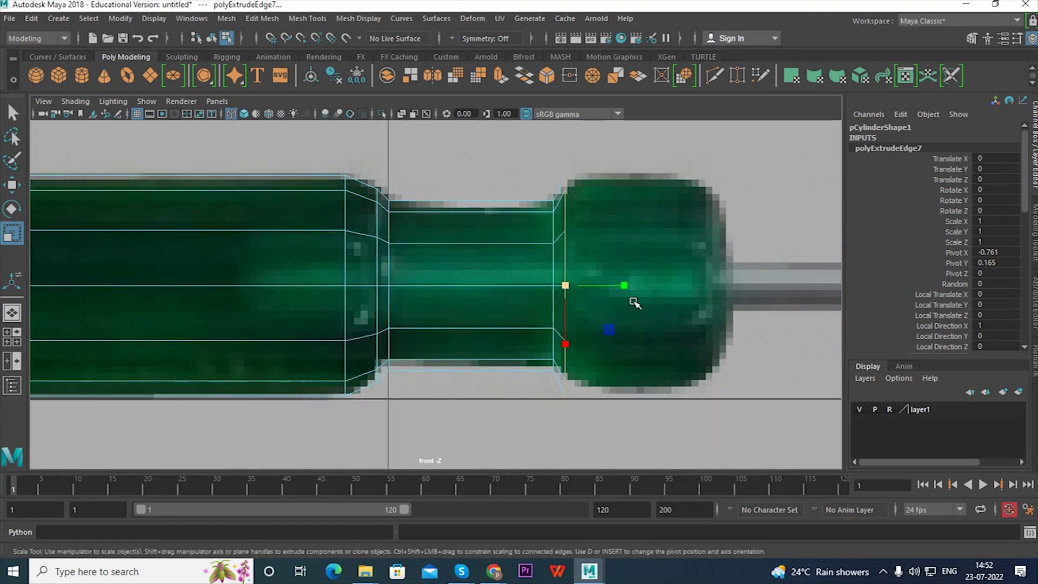
pyautogui.hotkey('ctrl', 'e')
pyautogui.press('w')
pyautogui.moveTo(590, 289); pyautogui.dragTo(735, 305)
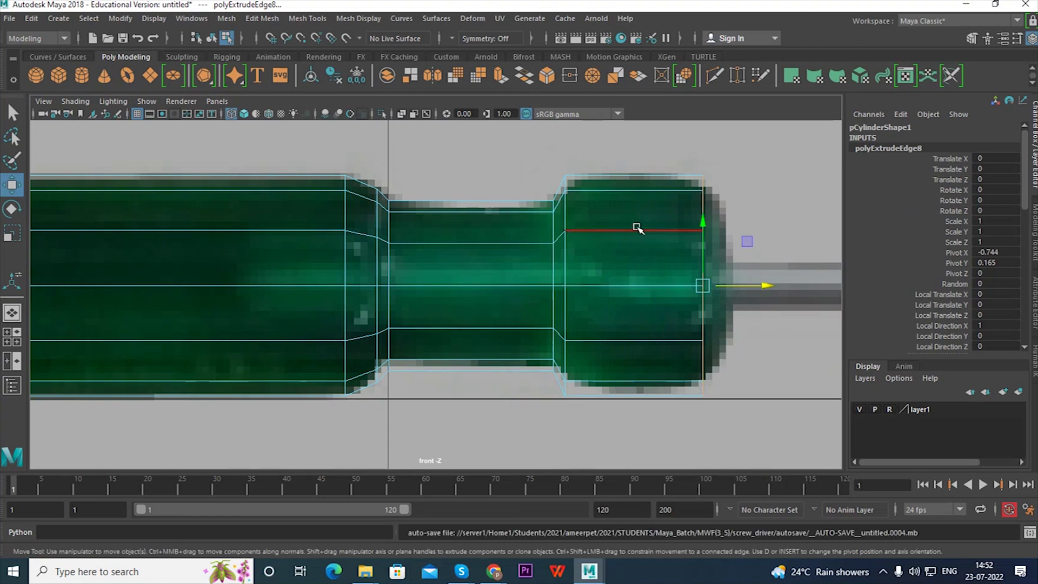
pyautogui.click(89, 18)
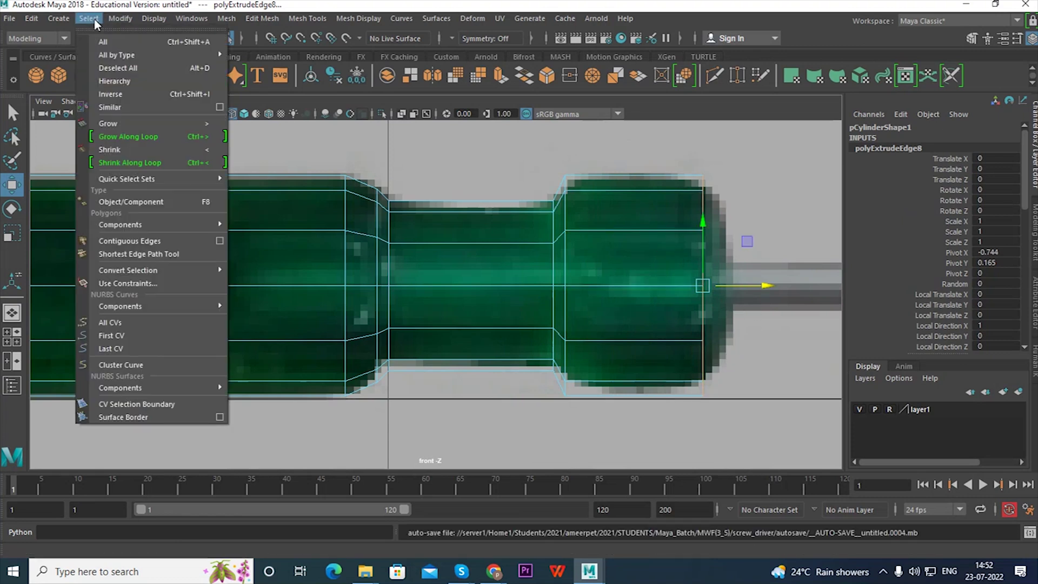
pyautogui.click(22, 19)
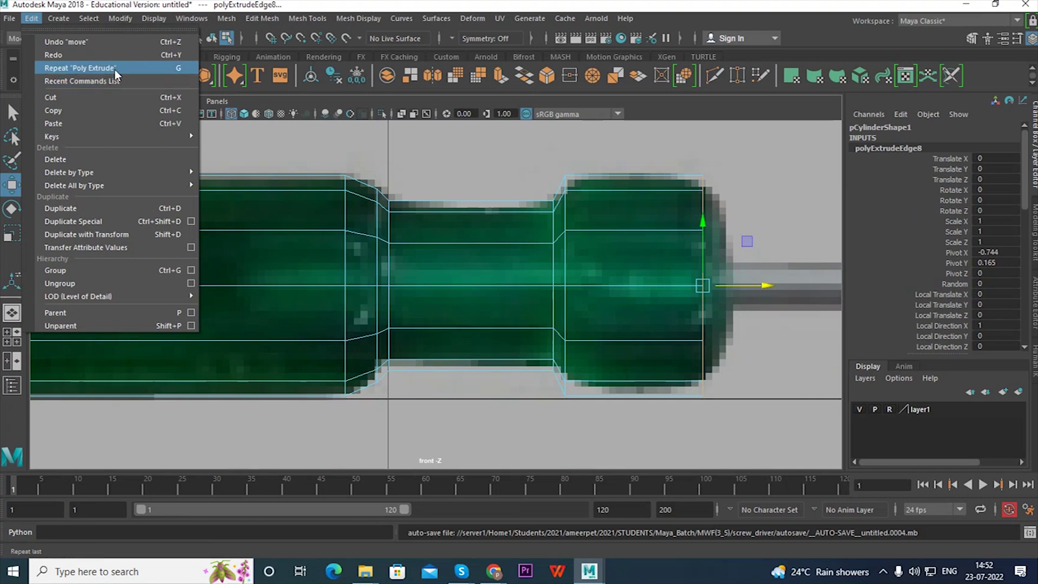
pyautogui.click(778, 217)
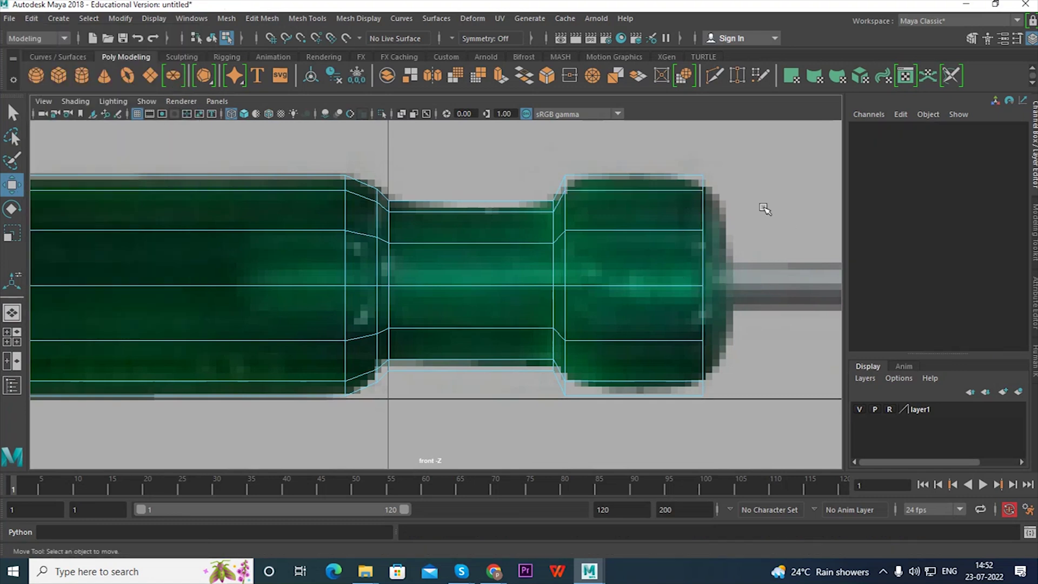
pyautogui.hotkey('ctrl', 'z')
# Extrude the collar's open edge loop to the collar's front end and scale it inward to round the rim.
pyautogui.moveTo(747, 288); pyautogui.dragTo(766, 285)
pyautogui.hotkey('ctrl', 'e')
pyautogui.press('r')
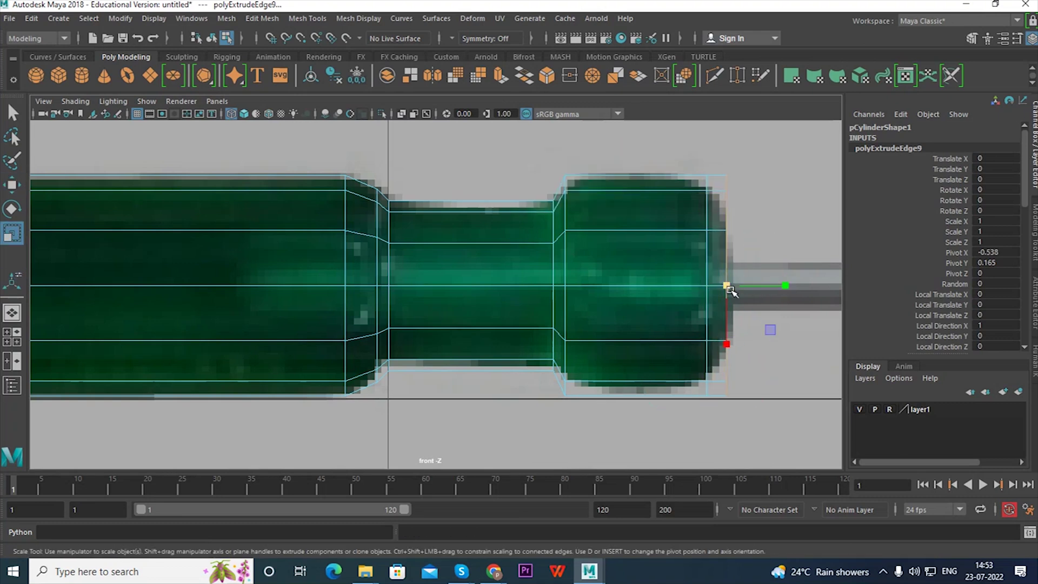
pyautogui.press('space')
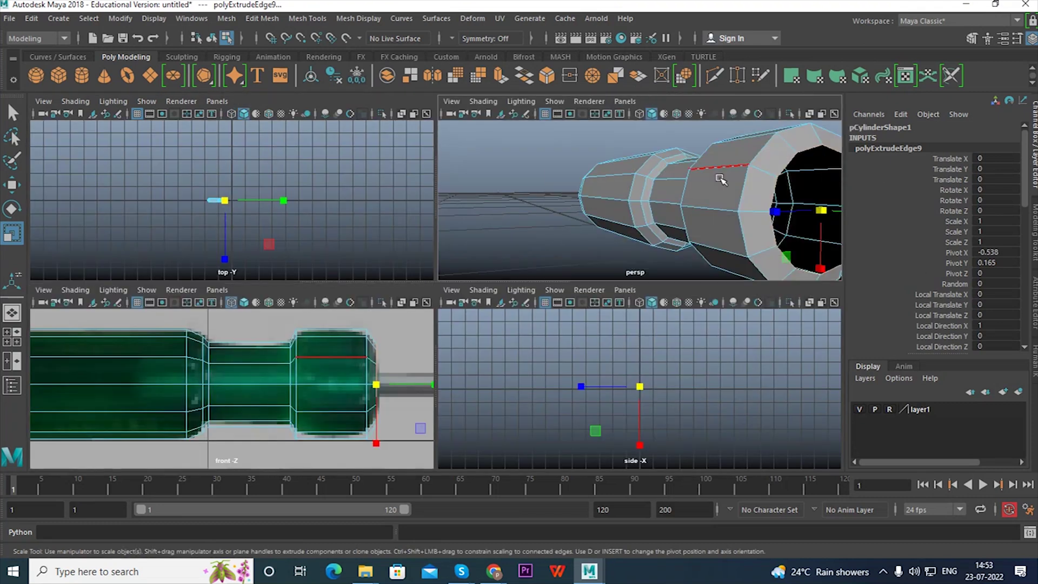
pyautogui.press('space')
pyautogui.scroll(3, 639, 299)
pyautogui.keyDown('alt'); pyautogui.moveTo(541, 287); pyautogui.dragTo(574, 291); pyautogui.keyUp('alt')
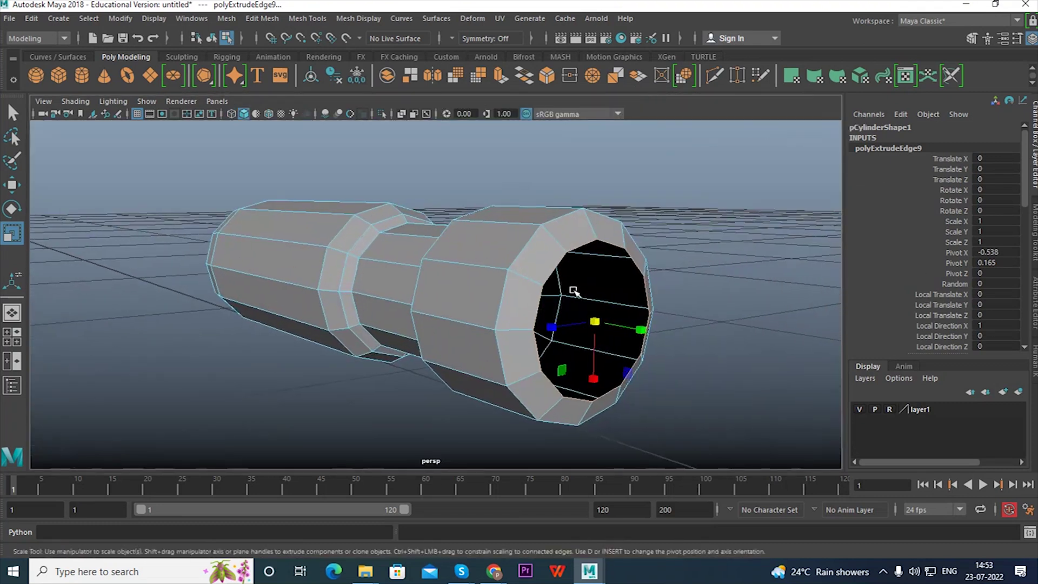
# Extrude the front opening's edge loop twice more, scaling it inward until only a small central shaft hole remains.
pyautogui.keyDown('shift'); pyautogui.moveTo(600, 191); pyautogui.dragTo(600, 231, button='right'); pyautogui.keyUp('shift')
pyautogui.press('r')
pyautogui.moveTo(597, 322); pyautogui.dragTo(527, 354)
pyautogui.hotkey('ctrl', 'e')
pyautogui.press('w')
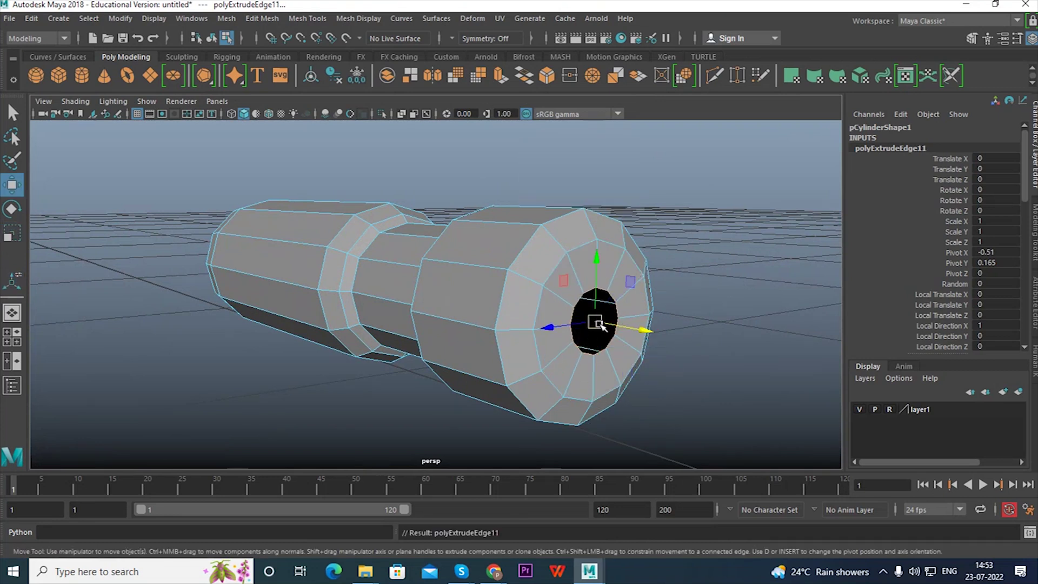
pyautogui.press('r')
pyautogui.moveTo(599, 323); pyautogui.dragTo(627, 350)
# Extrude the shaft hole's edge loop and move it inward into the collar, then return to object mode.
pyautogui.hotkey('ctrl', 'e')
pyautogui.press('w')
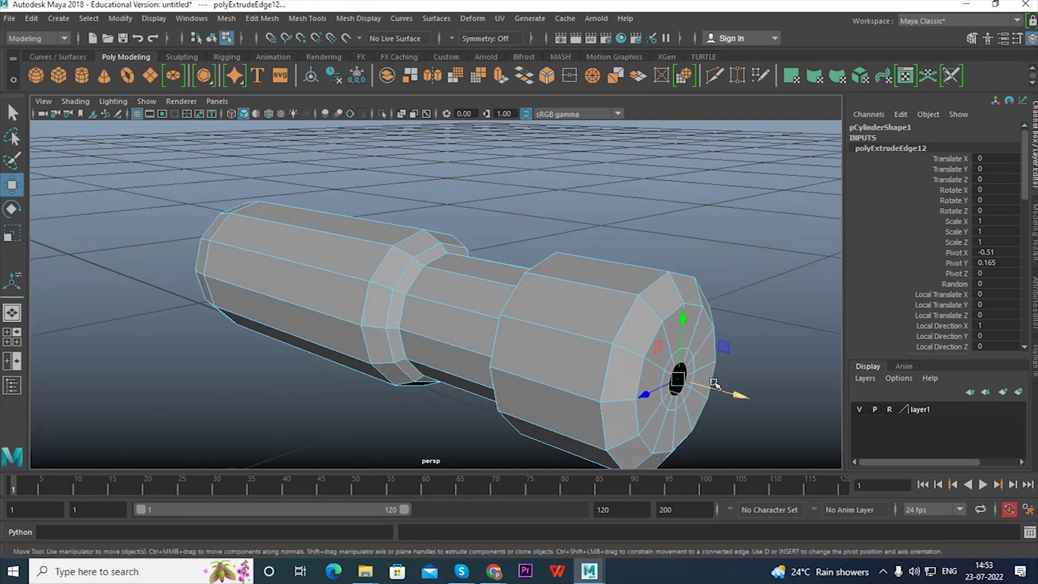
pyautogui.moveTo(714, 383); pyautogui.dragTo(692, 377)
pyautogui.moveTo(629, 367); pyautogui.dragTo(671, 343)
pyautogui.scroll(-5, 618, 364)
pyautogui.moveTo(486, 300); pyautogui.dragTo(516, 259, button='right')
pyautogui.click(483, 184)
pyautogui.scroll(5, 468, 308)
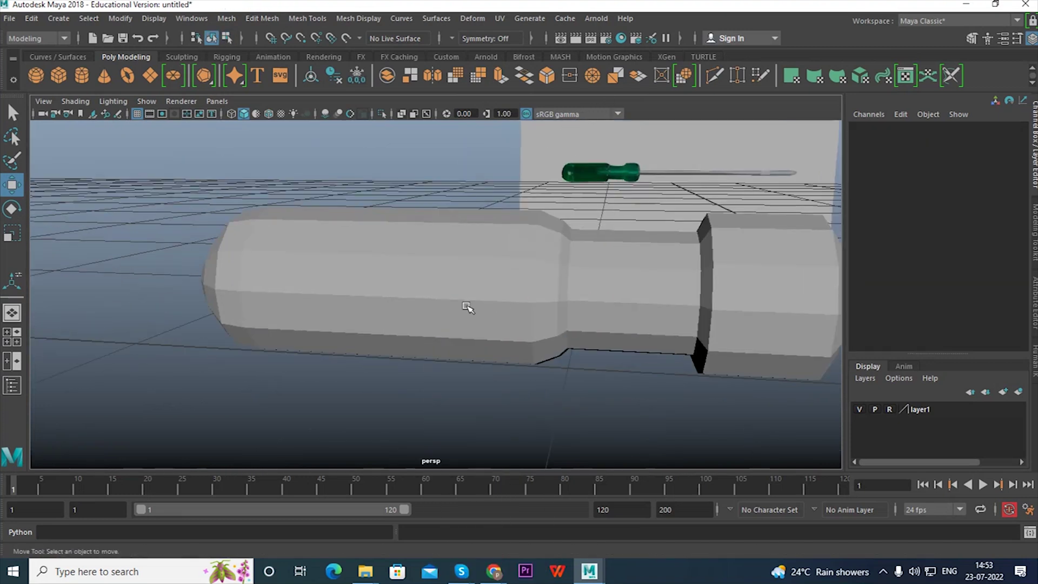
# Adjust the butt's centre vertex along the handle's axis, then return to object mode and deselect the handle.
pyautogui.keyDown('alt'); pyautogui.moveTo(468, 308); pyautogui.dragTo(540, 292); pyautogui.keyUp('alt')
pyautogui.click(369, 251)
pyautogui.moveTo(331, 249); pyautogui.dragTo(13, 119, button='right')
pyautogui.keyDown('alt'); pyautogui.moveTo(308, 319); pyautogui.dragTo(197, 283); pyautogui.keyUp('alt')
pyautogui.scroll(4, 196, 283)
pyautogui.keyDown('alt'); pyautogui.moveTo(197, 283); pyautogui.dragTo(297, 273, button='middle'); pyautogui.keyUp('alt')
pyautogui.keyDown('alt'); pyautogui.moveTo(296, 274); pyautogui.dragTo(349, 268); pyautogui.keyUp('alt')
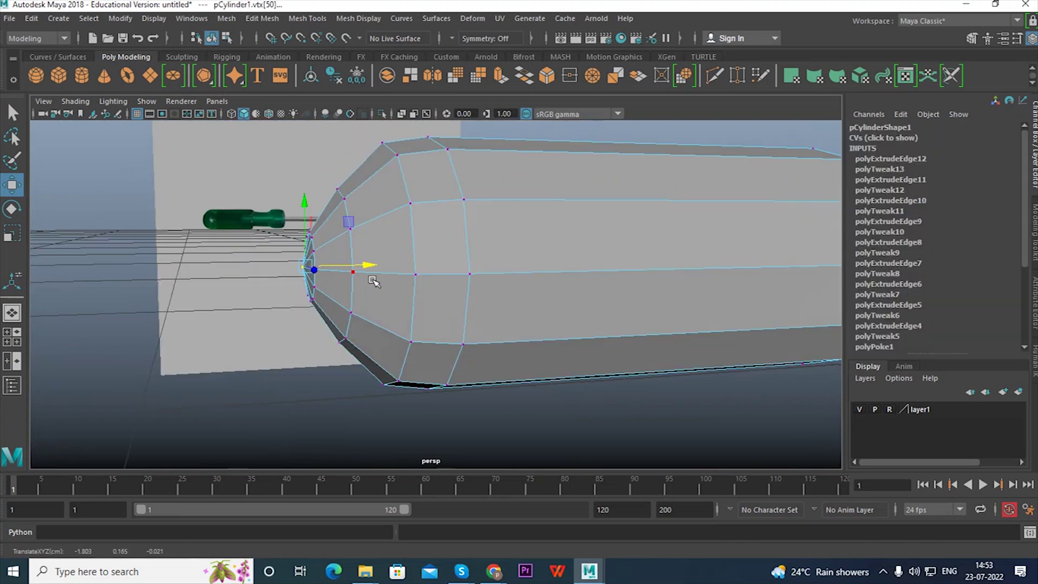
pyautogui.scroll(-5, 401, 274)
pyautogui.keyDown('alt'); pyautogui.moveTo(503, 267); pyautogui.dragTo(362, 265); pyautogui.keyUp('alt')
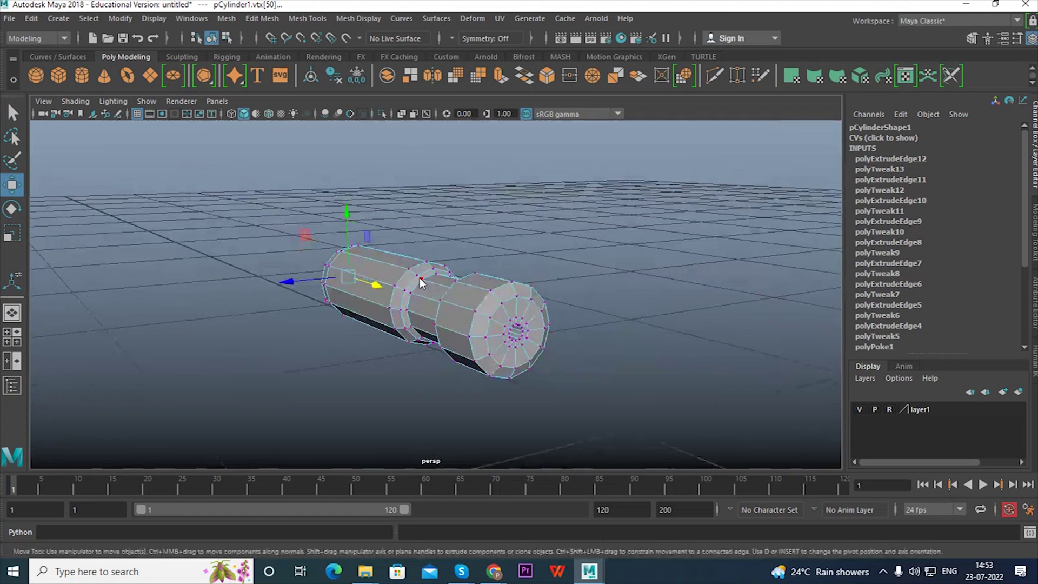
pyautogui.moveTo(420, 278); pyautogui.dragTo(533, 199, button='right')
pyautogui.click(597, 270)
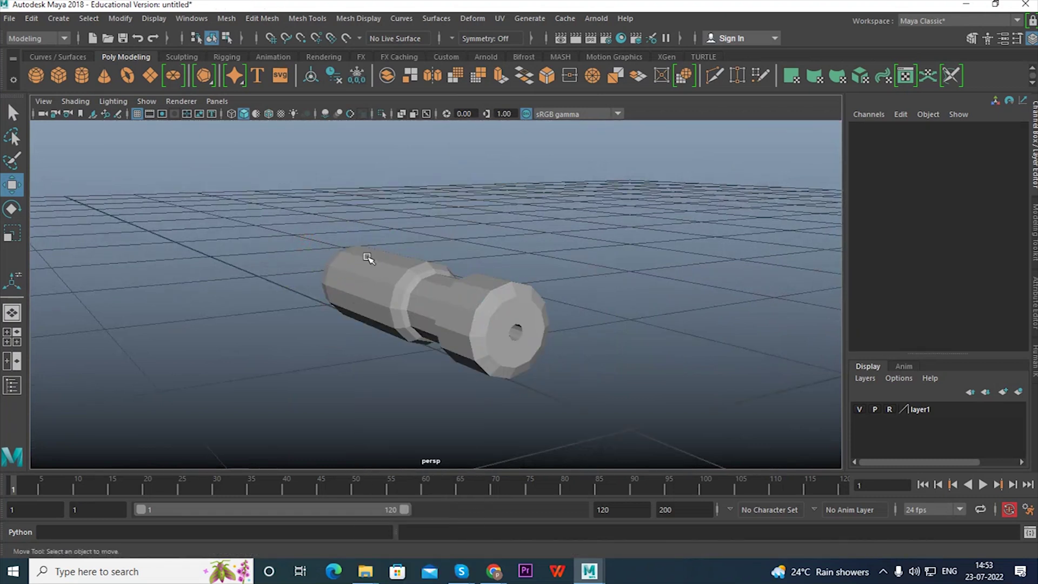
# Select every other long face around the handle's grip.
pyautogui.keyDown('alt'); pyautogui.moveTo(368, 297); pyautogui.dragTo(529, 319); pyautogui.keyUp('alt')
pyautogui.click(530, 296)
pyautogui.keyDown('alt'); pyautogui.moveTo(530, 297); pyautogui.dragTo(658, 306, button='right'); pyautogui.keyUp('alt')
pyautogui.keyDown('alt'); pyautogui.moveTo(658, 306); pyautogui.dragTo(546, 270); pyautogui.keyUp('alt')
pyautogui.moveTo(512, 185); pyautogui.dragTo(511, 220, button='right')
pyautogui.scroll(-3, 518, 276)
pyautogui.keyDown('alt'); pyautogui.moveTo(518, 276); pyautogui.dragTo(678, 281); pyautogui.keyUp('alt')
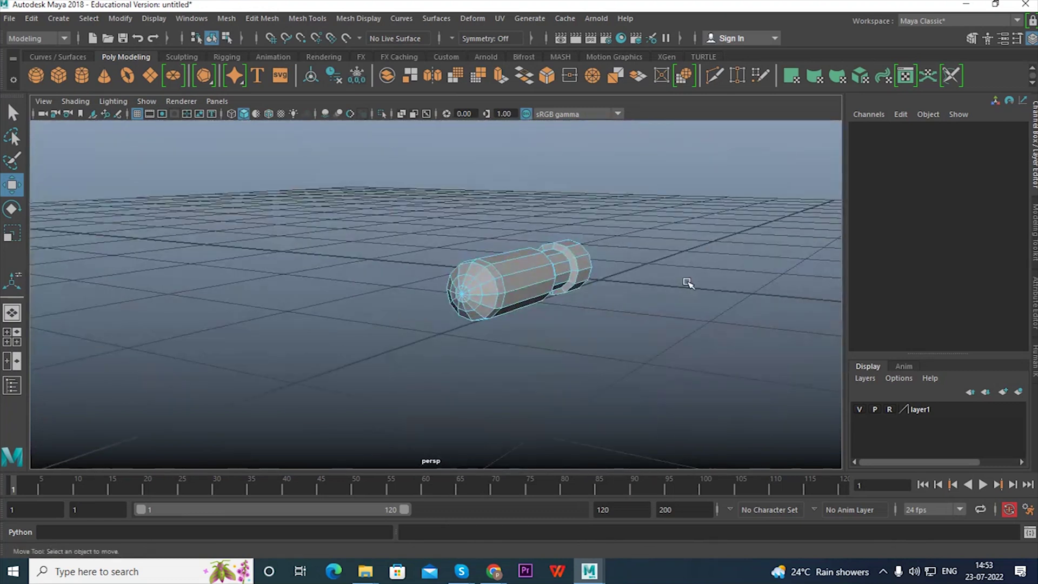
pyautogui.scroll(2, 594, 297)
pyautogui.keyDown('alt'); pyautogui.moveTo(640, 264); pyautogui.dragTo(472, 286); pyautogui.keyUp('alt')
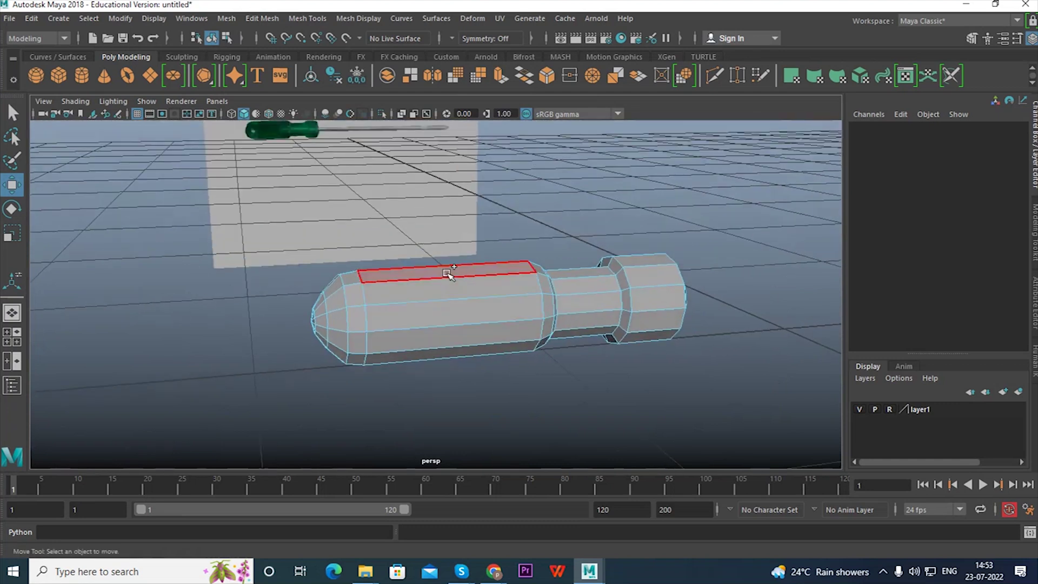
pyautogui.click(444, 271)
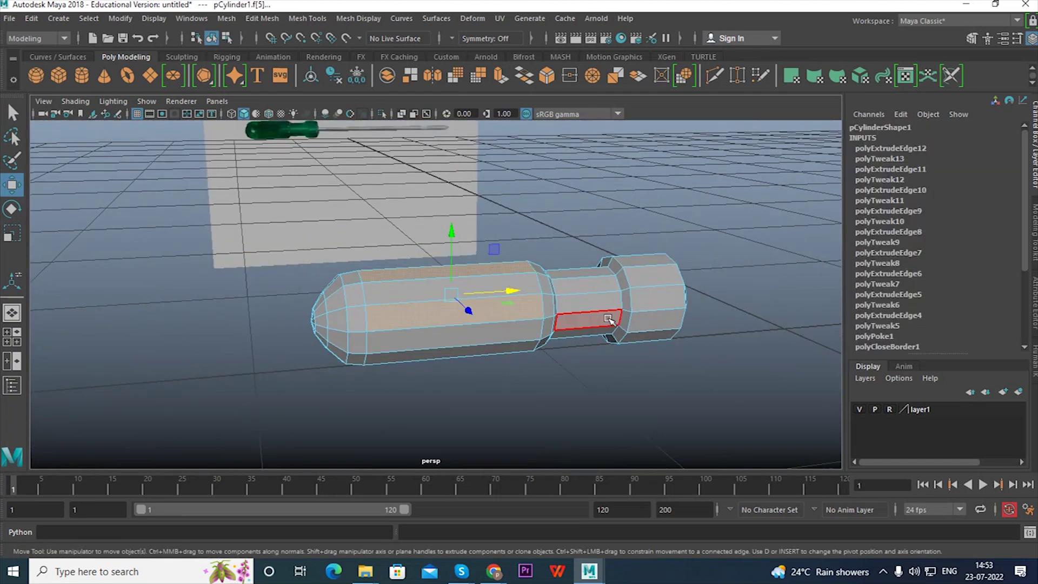
pyautogui.keyDown('alt'); pyautogui.moveTo(548, 317); pyautogui.dragTo(561, 287); pyautogui.keyUp('alt')
pyautogui.keyDown('alt'); pyautogui.moveTo(486, 302); pyautogui.dragTo(472, 269); pyautogui.keyUp('alt')
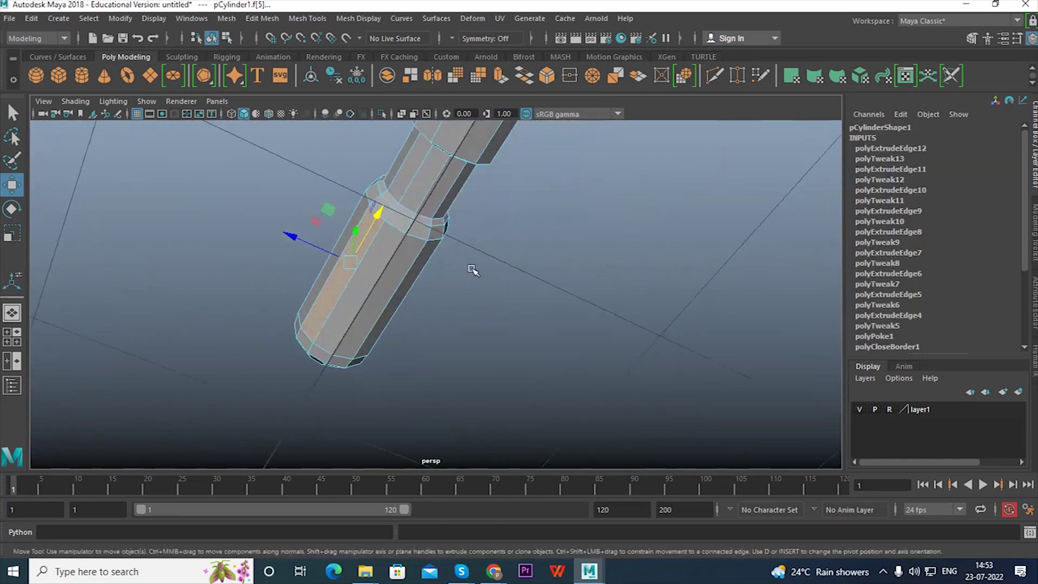
pyautogui.keyDown('shift'); pyautogui.click(404, 270); pyautogui.keyUp('shift')
pyautogui.keyDown('alt'); pyautogui.moveTo(540, 234); pyautogui.dragTo(478, 306); pyautogui.keyUp('alt')
pyautogui.keyDown('shift'); pyautogui.click(430, 237); pyautogui.keyUp('shift')
pyautogui.keyDown('alt'); pyautogui.moveTo(567, 266); pyautogui.dragTo(502, 246); pyautogui.keyUp('alt')
pyautogui.scroll(5, 549, 270)
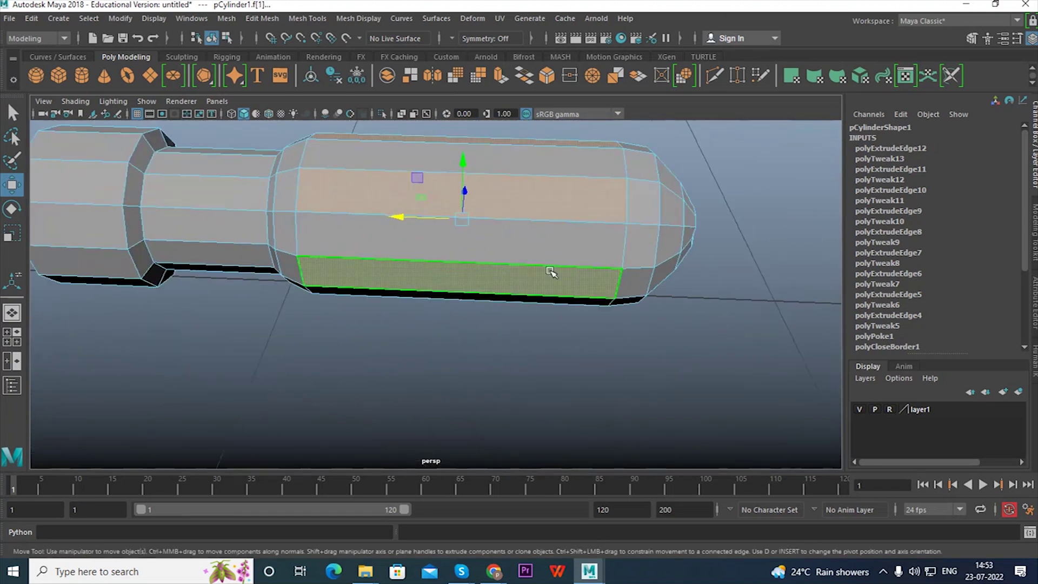
# Extrude the alternating grip faces and scale them inward to form lengthwise grooves, then return to object mode.
pyautogui.keyDown('alt'); pyautogui.moveTo(548, 270); pyautogui.dragTo(562, 335, button='middle'); pyautogui.keyUp('alt')
pyautogui.keyDown('alt'); pyautogui.moveTo(564, 336); pyautogui.dragTo(589, 307); pyautogui.keyUp('alt')
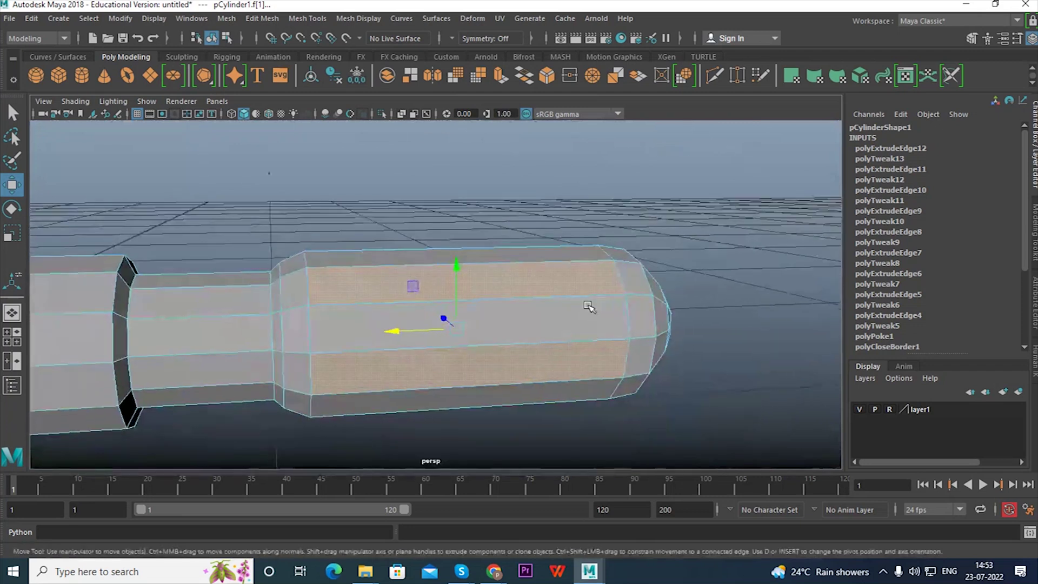
pyautogui.keyDown('shift'); pyautogui.rightClick(586, 188); pyautogui.keyUp('shift')
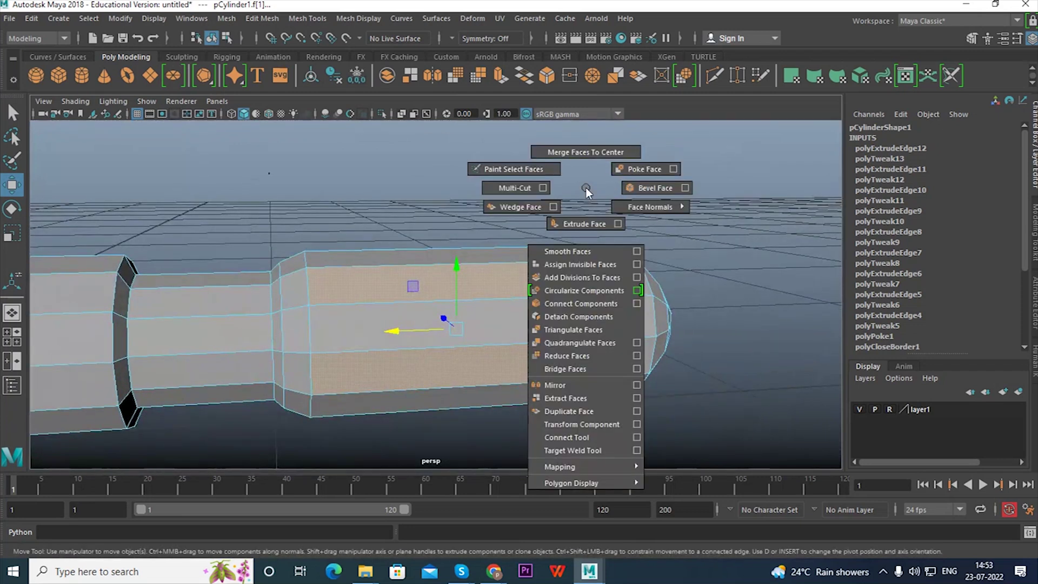
pyautogui.click(585, 226)
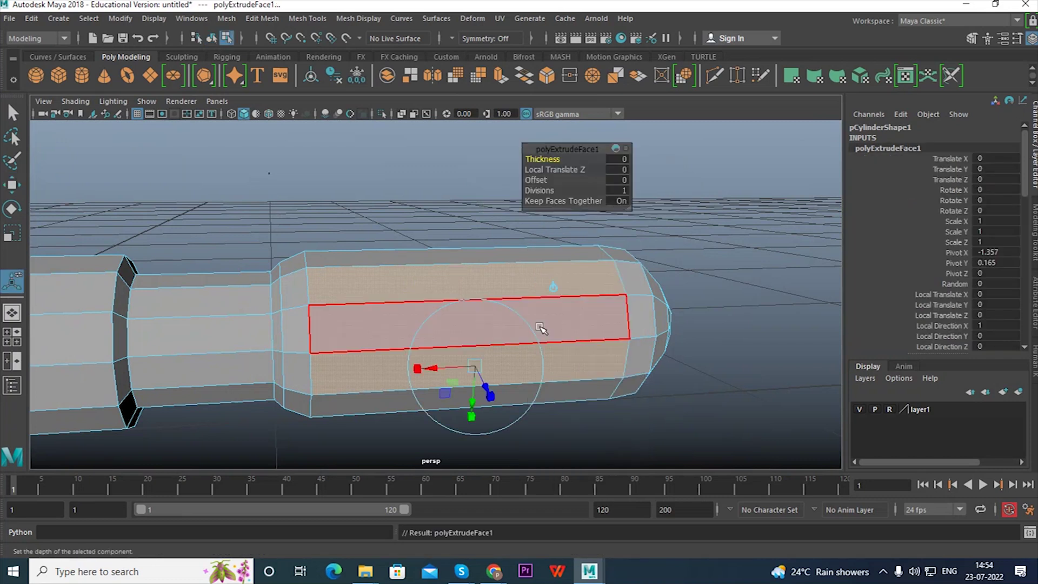
pyautogui.press('r')
pyautogui.keyDown('alt'); pyautogui.moveTo(490, 344); pyautogui.dragTo(470, 370); pyautogui.keyUp('alt')
pyautogui.moveTo(459, 296); pyautogui.dragTo(385, 298)
pyautogui.moveTo(360, 236); pyautogui.dragTo(481, 91, button='right')
# Preview the grooved handle with smoothing, then restore its unsmoothed display.
pyautogui.press('3')
pyautogui.click(751, 300)
pyautogui.scroll(-5, 574, 331)
pyautogui.moveTo(575, 333)
pyautogui.keyDown('alt'); pyautogui.mouseDown()
pyautogui.moveTo(563, 284)
pyautogui.moveTo(510, 284)
pyautogui.moveTo(558, 305)
pyautogui.moveTo(528, 317)
pyautogui.moveTo(558, 306)
pyautogui.moveTo(472, 301)
pyautogui.moveTo(547, 302)
pyautogui.moveTo(586, 319)
pyautogui.mouseUp(); pyautogui.keyUp('alt')
pyautogui.click(463, 296)
pyautogui.press('1')
# Select every other face around the straight section of the front collar.
pyautogui.keyDown('alt'); pyautogui.moveTo(429, 343); pyautogui.dragTo(468, 337, button='right'); pyautogui.keyUp('alt')
pyautogui.keyDown('alt'); pyautogui.moveTo(467, 337); pyautogui.dragTo(489, 296); pyautogui.keyUp('alt')
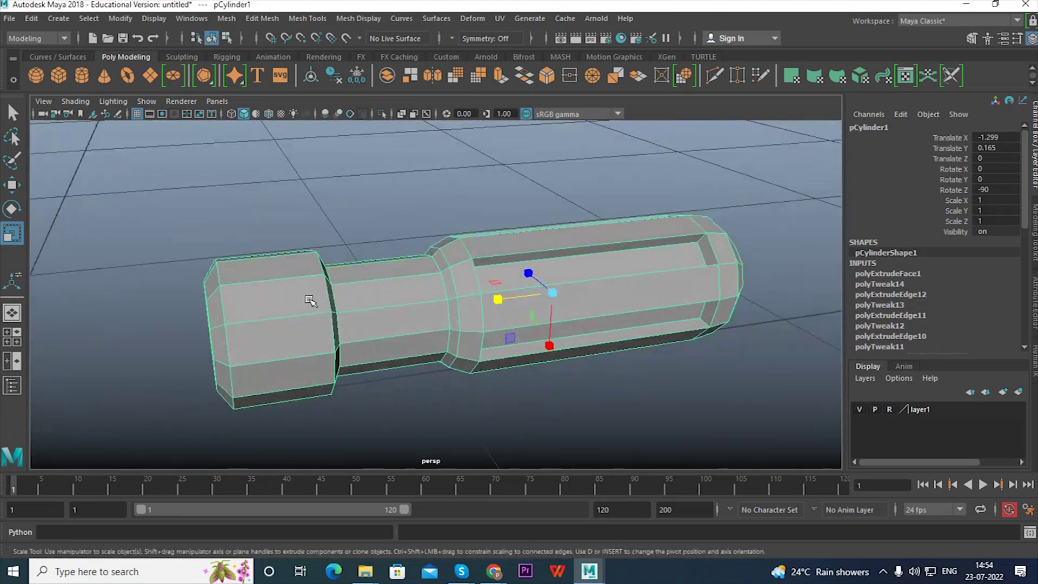
pyautogui.keyDown('alt'); pyautogui.moveTo(352, 322); pyautogui.dragTo(378, 202); pyautogui.keyUp('alt')
pyautogui.moveTo(378, 202); pyautogui.dragTo(374, 232, button='right')
pyautogui.click(354, 287)
pyautogui.click(354, 287)
pyautogui.keyDown('alt'); pyautogui.moveTo(475, 351); pyautogui.dragTo(387, 345); pyautogui.keyUp('alt')
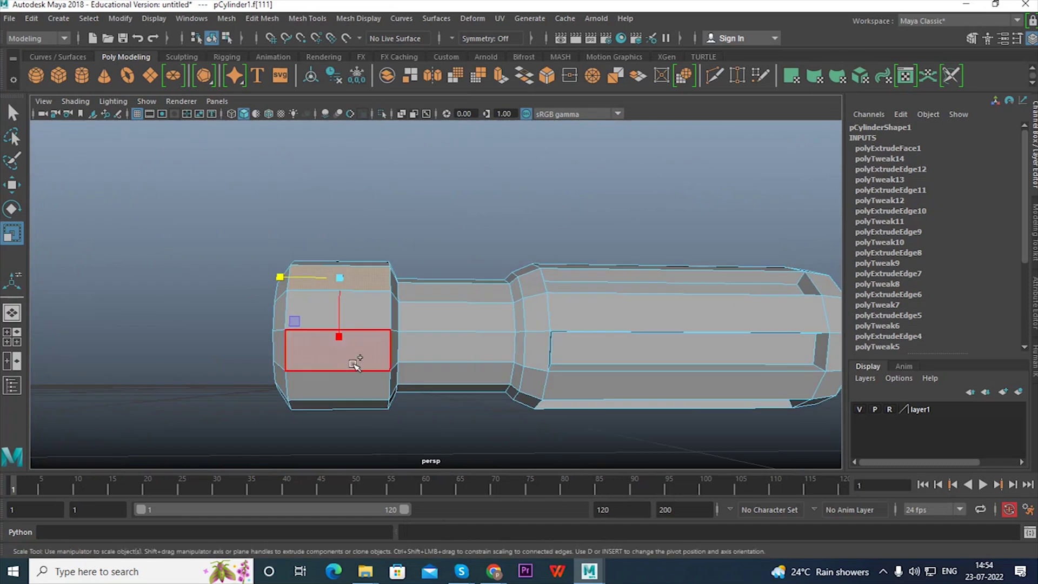
pyautogui.keyDown('alt'); pyautogui.moveTo(454, 382); pyautogui.dragTo(487, 343); pyautogui.keyUp('alt')
pyautogui.hotkey('alt', 'shift')
pyautogui.keyDown('alt'); pyautogui.moveTo(572, 389); pyautogui.dragTo(389, 370); pyautogui.keyUp('alt')
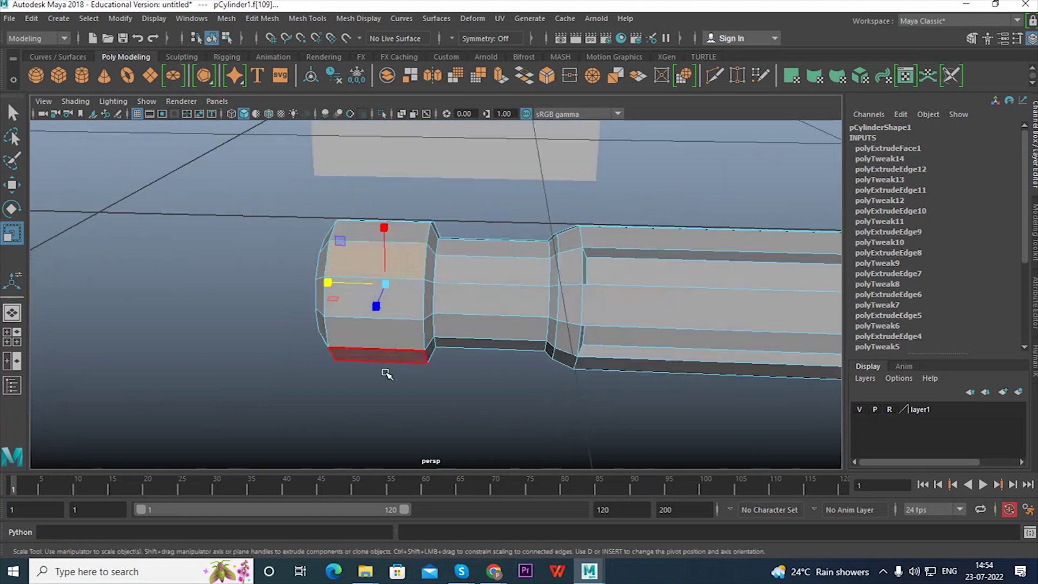
pyautogui.keyDown('shift'); pyautogui.click(393, 346); pyautogui.keyUp('shift')
pyautogui.keyDown('alt'); pyautogui.moveTo(685, 358); pyautogui.dragTo(679, 292); pyautogui.keyUp('alt')
pyautogui.keyDown('shift'); pyautogui.click(401, 393); pyautogui.keyUp('shift')
# Extrude the alternating collar faces and scale them inward to form recesses, then return to object mode and deselect.
pyautogui.keyDown('alt'); pyautogui.moveTo(401, 394); pyautogui.dragTo(585, 349); pyautogui.keyUp('alt')
pyautogui.keyDown('shift'); pyautogui.moveTo(603, 219); pyautogui.dragTo(603, 257, button='right'); pyautogui.keyUp('shift')
pyautogui.moveTo(499, 301); pyautogui.dragTo(471, 302)
pyautogui.moveTo(552, 297); pyautogui.dragTo(549, 298)
pyautogui.moveTo(505, 271); pyautogui.dragTo(613, 213, button='right')
pyautogui.click(648, 304)
# Inspect the grip grooves and collar recesses in smooth preview, then restore the unsmoothed display.
pyautogui.click(496, 276)
pyautogui.press('3')
pyautogui.click(616, 293)
pyautogui.keyDown('alt'); pyautogui.moveTo(584, 352); pyautogui.dragTo(641, 344); pyautogui.keyUp('alt')
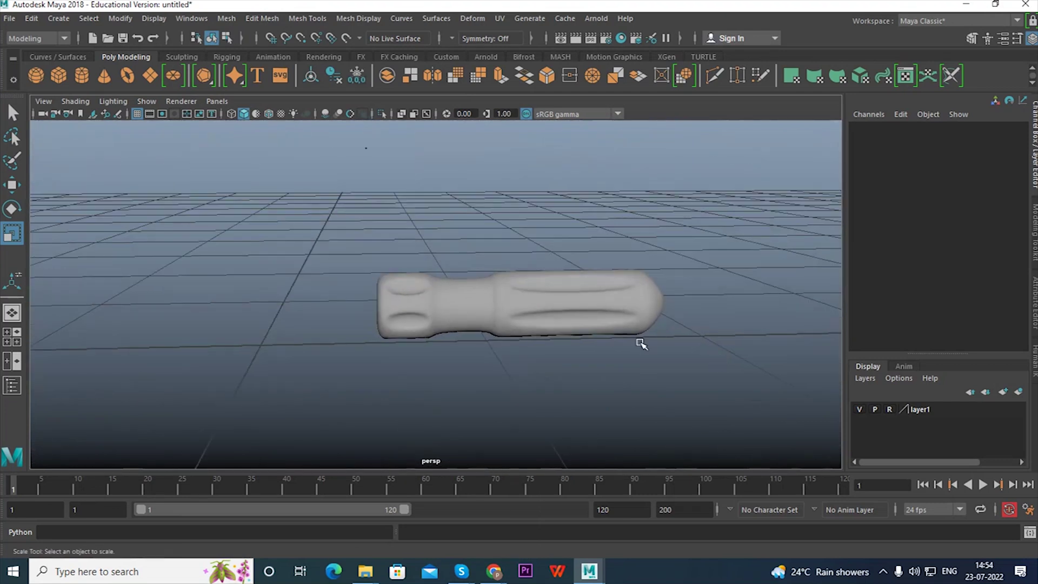
pyautogui.click(537, 308)
pyautogui.keyDown('alt'); pyautogui.moveTo(542, 331); pyautogui.dragTo(607, 341); pyautogui.keyUp('alt')
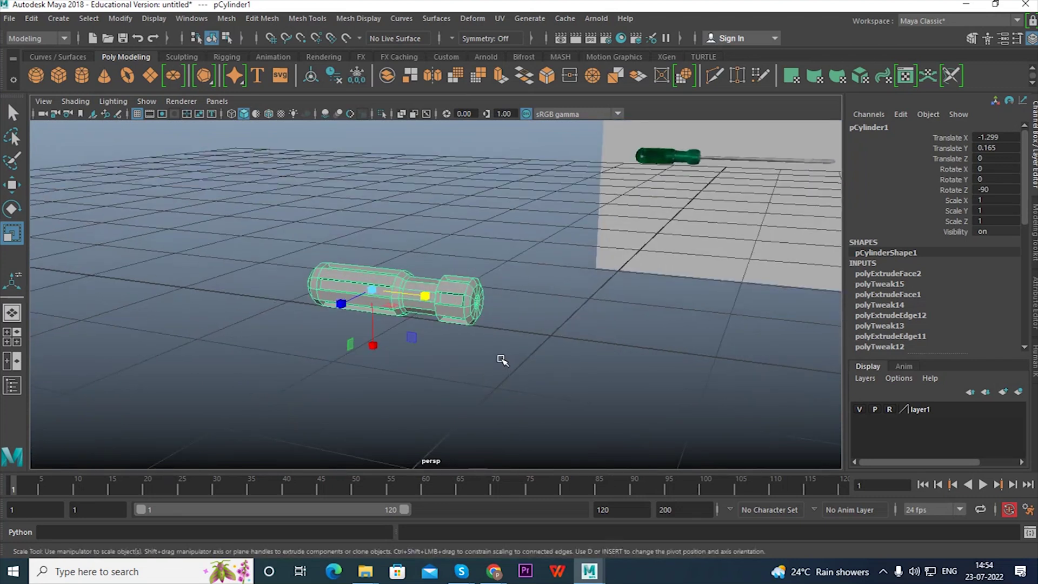
pyautogui.press('1')
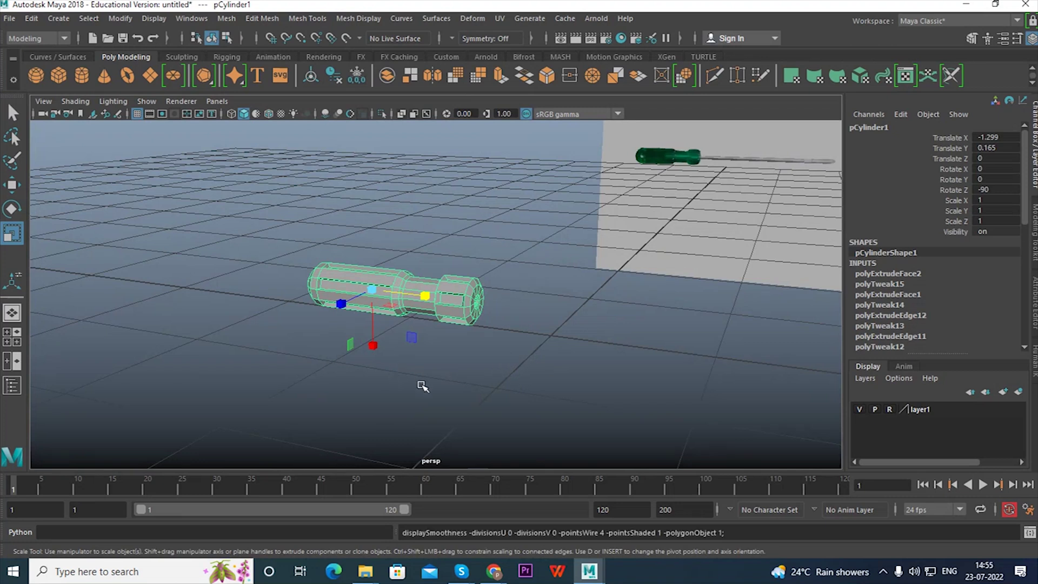
pyautogui.press('3')
pyautogui.press('1')
# Insert a supporting edge loop around the grip just inside the butt end of the grooves.
pyautogui.keyDown('alt'); pyautogui.moveTo(388, 361); pyautogui.dragTo(503, 347); pyautogui.keyUp('alt')
pyautogui.scroll(5, 339, 313)
pyautogui.keyDown('alt'); pyautogui.moveTo(338, 313); pyautogui.dragTo(519, 332, button='middle'); pyautogui.keyUp('alt')
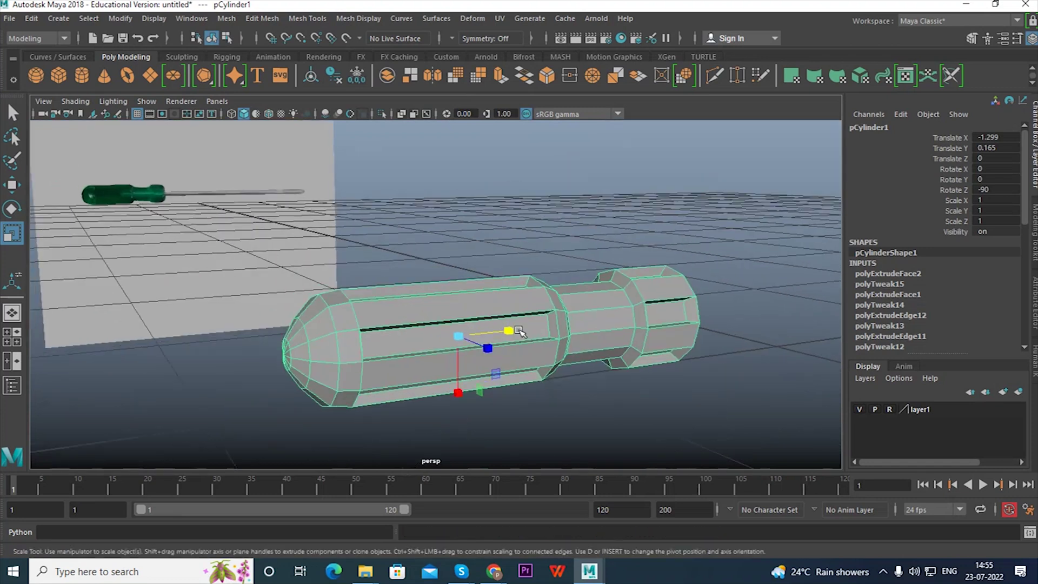
pyautogui.click(308, 18)
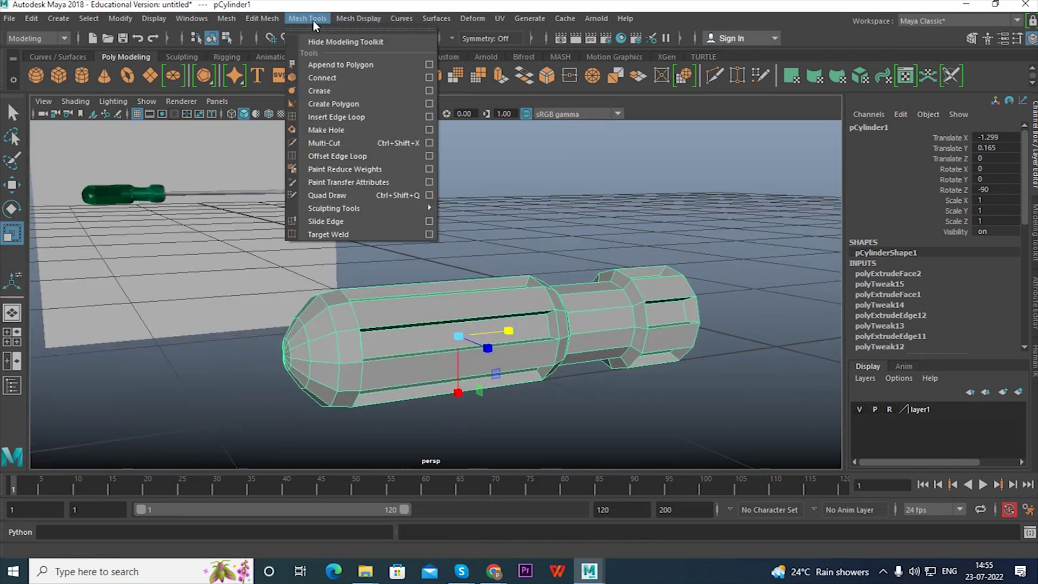
pyautogui.click(328, 119)
pyautogui.keyDown('alt'); pyautogui.moveTo(451, 345); pyautogui.dragTo(378, 334); pyautogui.keyUp('alt')
pyautogui.scroll(2, 602, 349)
pyautogui.keyDown('alt'); pyautogui.moveTo(601, 348); pyautogui.dragTo(546, 315, button='middle'); pyautogui.keyUp('alt')
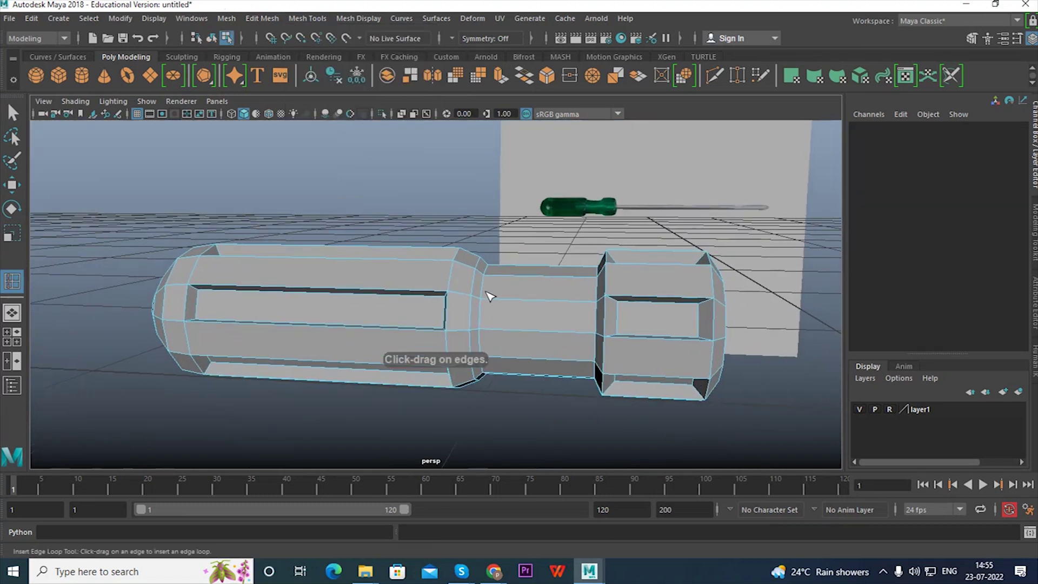
pyautogui.keyDown('alt'); pyautogui.moveTo(488, 293); pyautogui.dragTo(505, 298); pyautogui.keyUp('alt')
pyautogui.scroll(2, 582, 331)
pyautogui.keyDown('alt'); pyautogui.moveTo(221, 321); pyautogui.dragTo(485, 306, button='middle'); pyautogui.keyUp('alt')
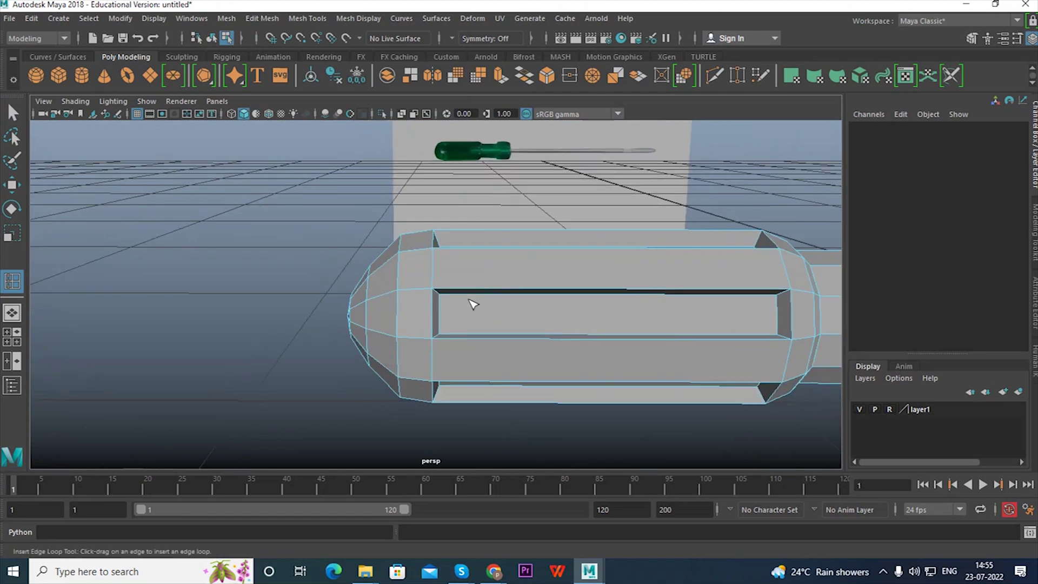
pyautogui.moveTo(459, 292); pyautogui.dragTo(443, 294)
# Insert a supporting edge loop around the grip just inside the neck end of the grooves.
pyautogui.keyDown('alt'); pyautogui.moveTo(700, 301); pyautogui.dragTo(602, 289, button='middle'); pyautogui.keyUp('alt')
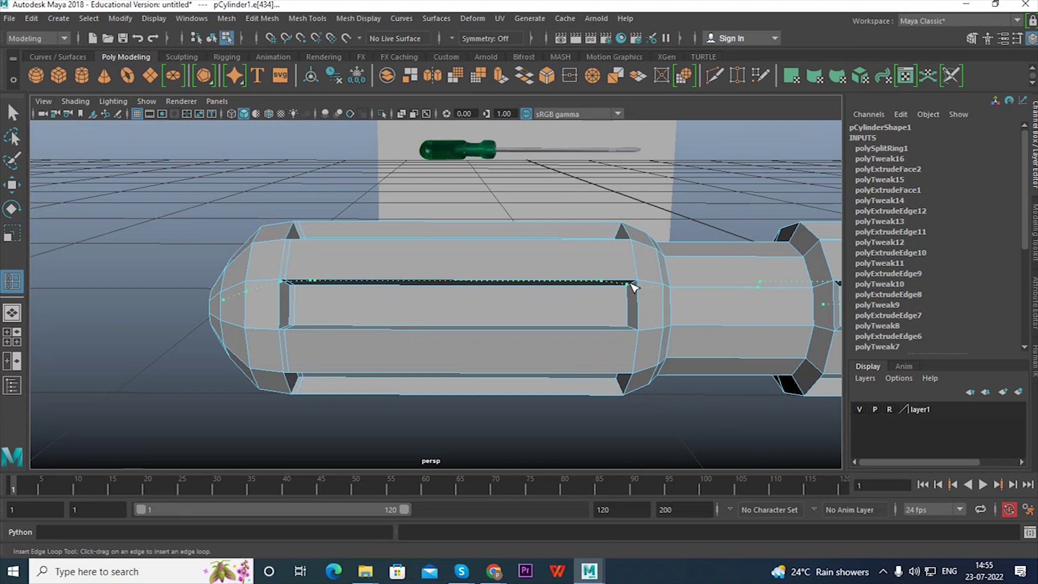
pyautogui.moveTo(632, 286); pyautogui.dragTo(632, 283)
pyautogui.keyDown('alt'); pyautogui.moveTo(756, 310); pyautogui.dragTo(693, 307, button='middle'); pyautogui.keyUp('alt')
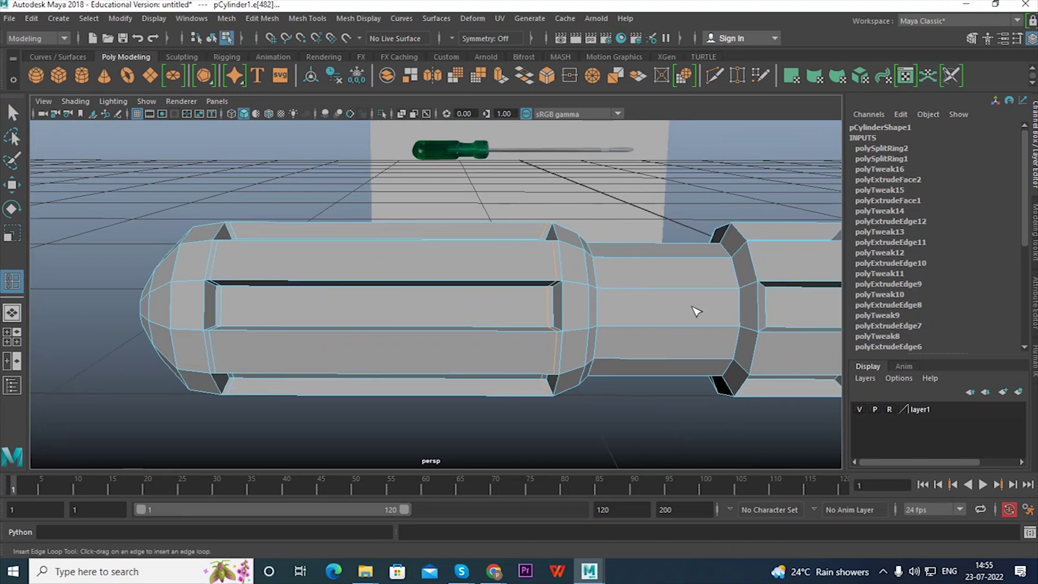
# Show the smooth preview with its cage and insert an edge loop on the neck close to the grip.
pyautogui.press('2')
pyautogui.keyDown('alt'); pyautogui.moveTo(307, 298); pyautogui.dragTo(332, 301); pyautogui.keyUp('alt')
pyautogui.keyDown('alt'); pyautogui.moveTo(633, 298); pyautogui.dragTo(496, 291, button='middle'); pyautogui.keyUp('alt')
pyautogui.moveTo(474, 284); pyautogui.dragTo(485, 290)
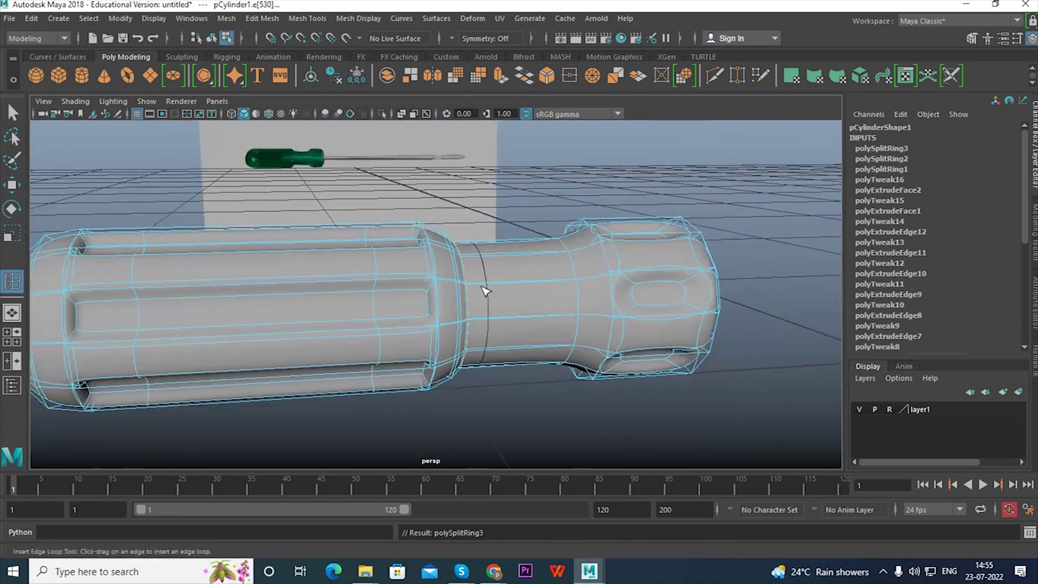
# Insert supporting edge loops near both ends of the front collar's recesses.
pyautogui.moveTo(590, 284); pyautogui.dragTo(617, 278)
pyautogui.moveTo(686, 273); pyautogui.dragTo(622, 297)
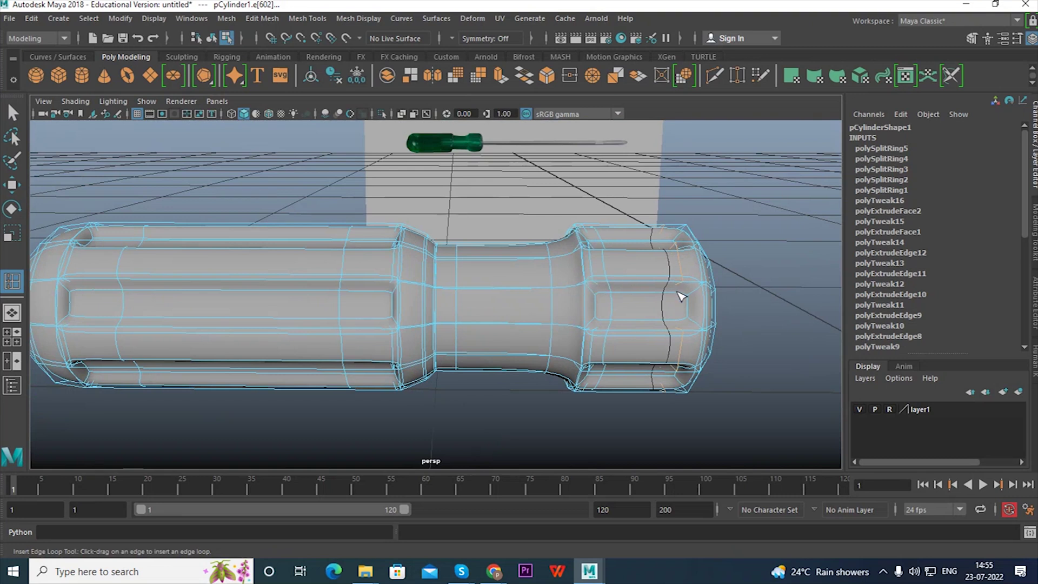
# Insert supporting edge loops around and inside the shaft hole on the collar's front end.
pyautogui.keyDown('alt'); pyautogui.moveTo(745, 281); pyautogui.dragTo(642, 273); pyautogui.keyUp('alt')
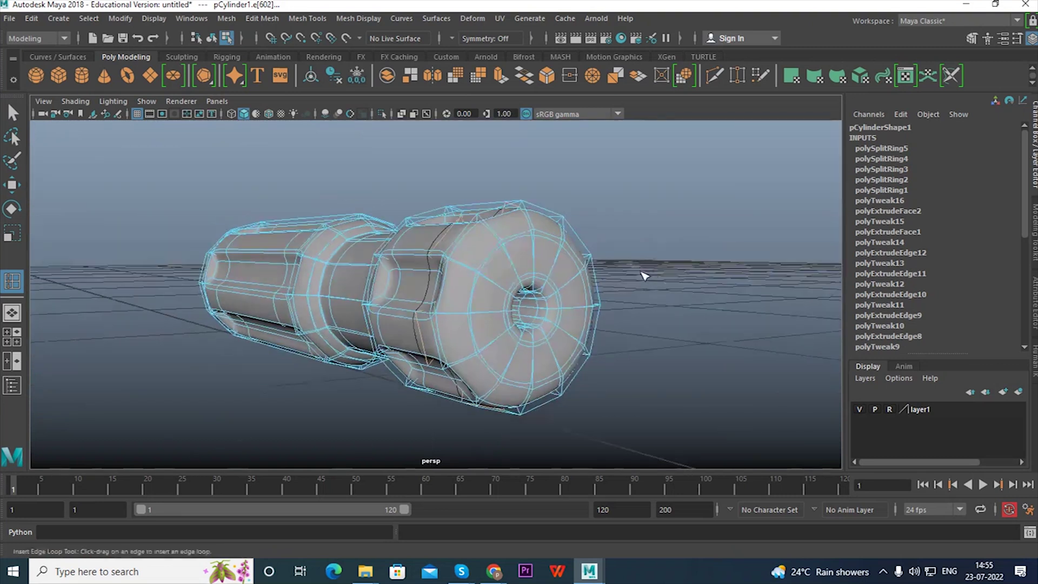
pyautogui.click(518, 269)
pyautogui.keyDown('alt'); pyautogui.moveTo(517, 269); pyautogui.dragTo(288, 307); pyautogui.keyUp('alt')
pyautogui.scroll(5, 259, 324)
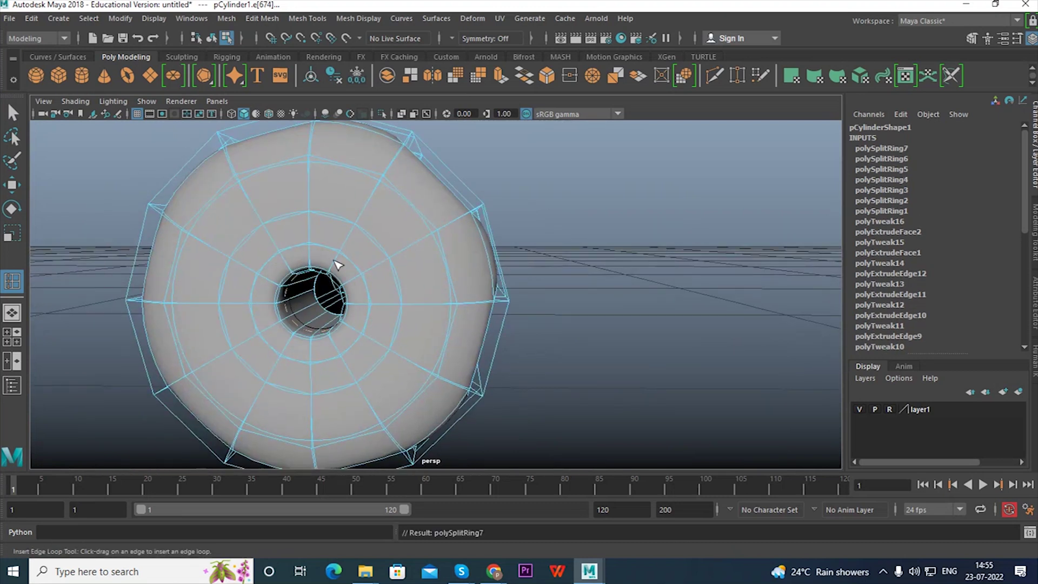
# Insert an edge loop on the neck close to the front collar, undoing the misplaced attempt.
pyautogui.scroll(-5, 379, 265)
pyautogui.keyDown('alt'); pyautogui.moveTo(433, 267); pyautogui.dragTo(321, 256); pyautogui.keyUp('alt')
pyautogui.scroll(3, 701, 264)
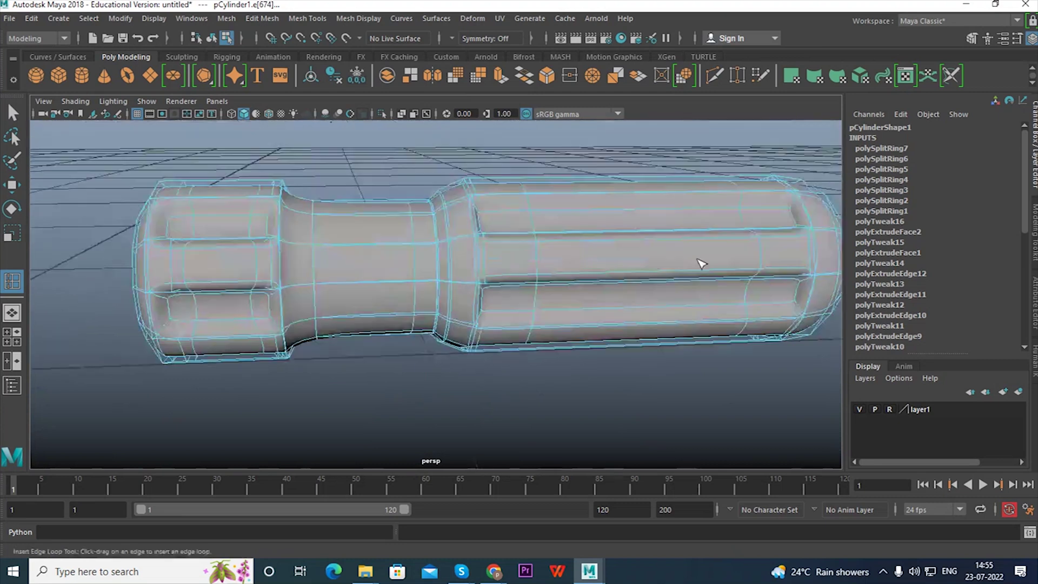
pyautogui.keyDown('alt'); pyautogui.moveTo(701, 263); pyautogui.dragTo(465, 271, button='middle'); pyautogui.keyUp('alt')
pyautogui.keyDown('alt'); pyautogui.moveTo(617, 267); pyautogui.dragTo(595, 253); pyautogui.keyUp('alt')
pyautogui.scroll(-3, 296, 268)
pyautogui.keyDown('alt'); pyautogui.moveTo(237, 267); pyautogui.dragTo(301, 267, button='middle'); pyautogui.keyUp('alt')
pyautogui.hotkey('ctrl', 'z')
pyautogui.moveTo(268, 266); pyautogui.dragTo(271, 265)
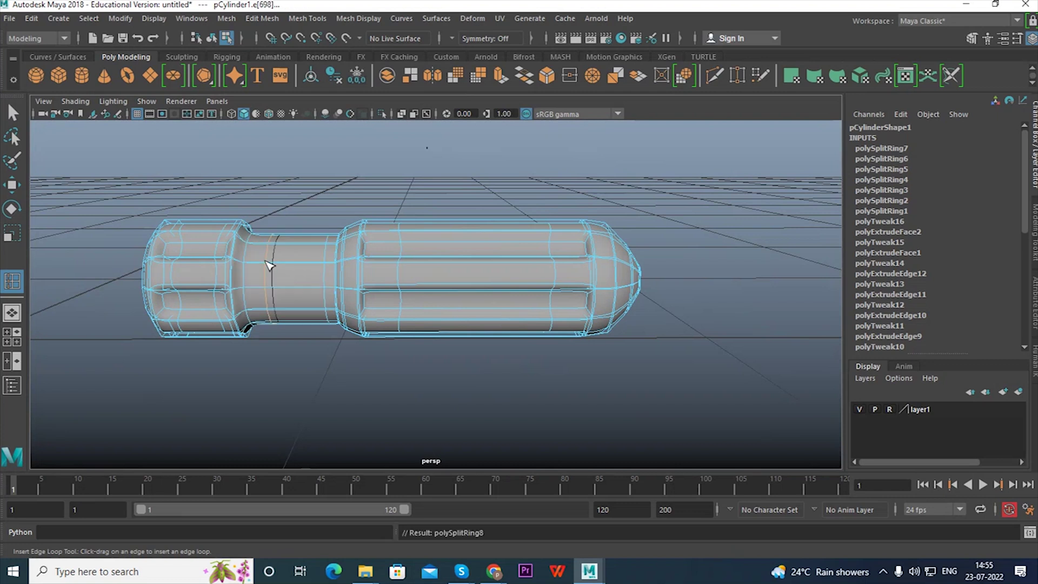
# Leave the edge loop tool, return to object mode and display the screwdriver handle without smoothing.
pyautogui.moveTo(335, 270)
pyautogui.keyDown('alt'); pyautogui.mouseDown()
pyautogui.moveTo(335, 238)
pyautogui.moveTo(324, 261)
pyautogui.mouseUp(); pyautogui.keyUp('alt')
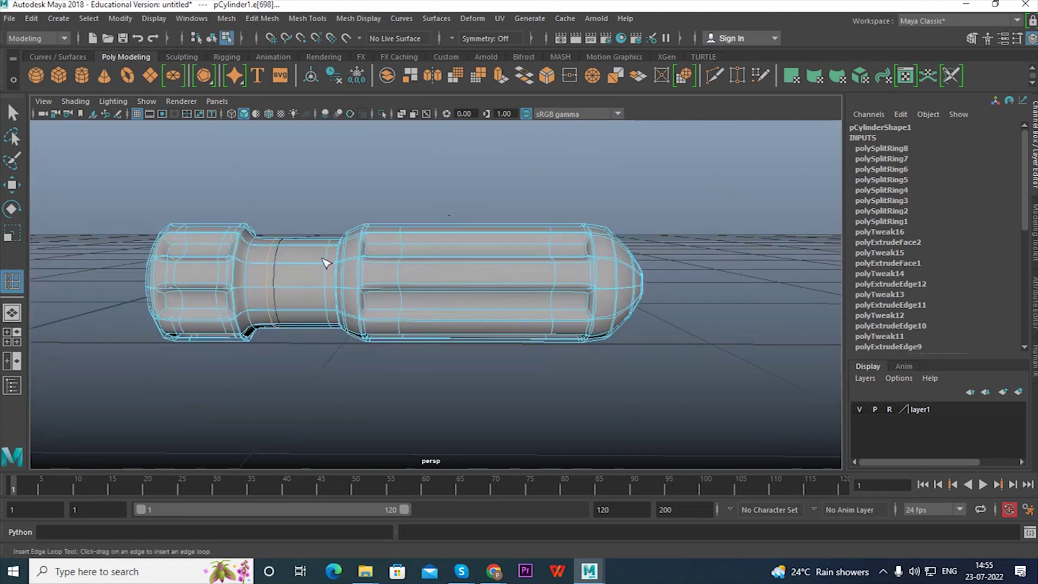
pyautogui.press('w')
pyautogui.moveTo(277, 195); pyautogui.dragTo(384, 96, button='right')
pyautogui.keyDown('alt'); pyautogui.moveTo(369, 164); pyautogui.dragTo(459, 238); pyautogui.keyUp('alt')
pyautogui.click(445, 251)
pyautogui.press('1')
# Examine the vertices around the grip's rounded end in vertex mode, and return to object mode with nothing selected.
pyautogui.scroll(4, 173, 301)
pyautogui.keyDown('alt'); pyautogui.moveTo(157, 299); pyautogui.dragTo(206, 281, button='middle'); pyautogui.keyUp('alt')
pyautogui.keyDown('alt'); pyautogui.moveTo(205, 281); pyautogui.dragTo(274, 246); pyautogui.keyUp('alt')
pyautogui.moveTo(274, 246); pyautogui.dragTo(238, 238, button='right')
pyautogui.keyDown('alt'); pyautogui.moveTo(249, 209); pyautogui.dragTo(246, 232); pyautogui.keyUp('alt')
pyautogui.scroll(3, 191, 329)
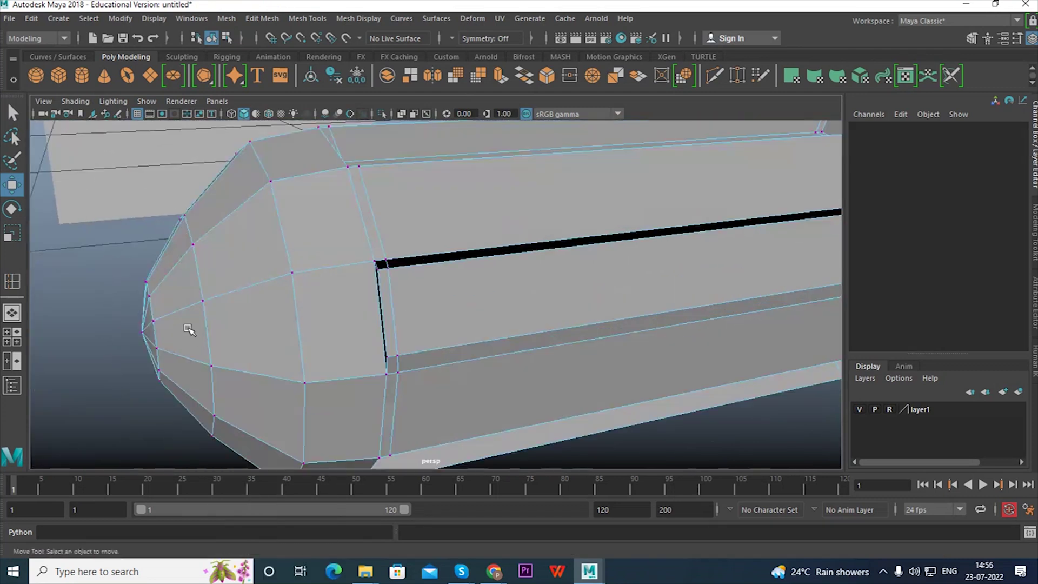
pyautogui.keyDown('alt'); pyautogui.moveTo(191, 329); pyautogui.dragTo(268, 277, button='middle'); pyautogui.keyUp('alt')
pyautogui.moveTo(278, 256)
pyautogui.mouseDown()
pyautogui.moveTo(366, 236)
pyautogui.moveTo(266, 250)
pyautogui.mouseUp()
pyautogui.scroll(-4, 304, 265)
pyautogui.scroll(-4, 545, 284)
pyautogui.keyDown('alt'); pyautogui.moveTo(544, 285); pyautogui.dragTo(530, 247); pyautogui.keyUp('alt')
pyautogui.moveTo(530, 247); pyautogui.dragTo(642, 154, button='right')
pyautogui.click(559, 394)
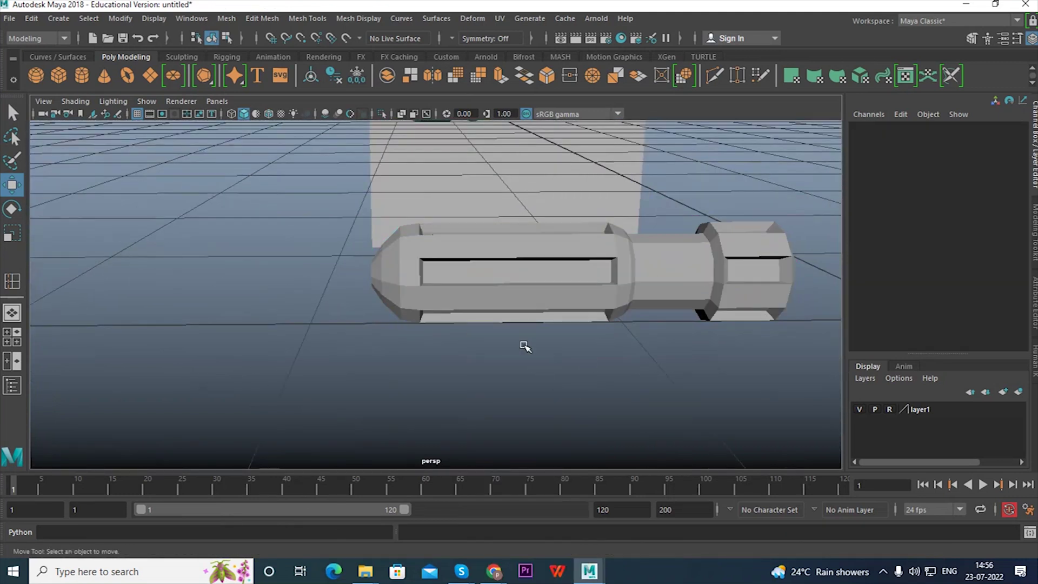
# Turn on the smooth mesh preview for the screwdriver handle and deselect it.
pyautogui.click(507, 284)
pyautogui.press('3')
pyautogui.scroll(-4, 612, 327)
pyautogui.keyDown('alt'); pyautogui.moveTo(613, 328); pyautogui.dragTo(400, 301); pyautogui.keyUp('alt')
pyautogui.click(440, 331)
pyautogui.scroll(2, 440, 332)
# Display the front view shaded and compare the smoothed handle's outline with the reference image.
pyautogui.press('space')
pyautogui.press('space')
pyautogui.scroll(-5, 454, 364)
pyautogui.scroll(8, 447, 308)
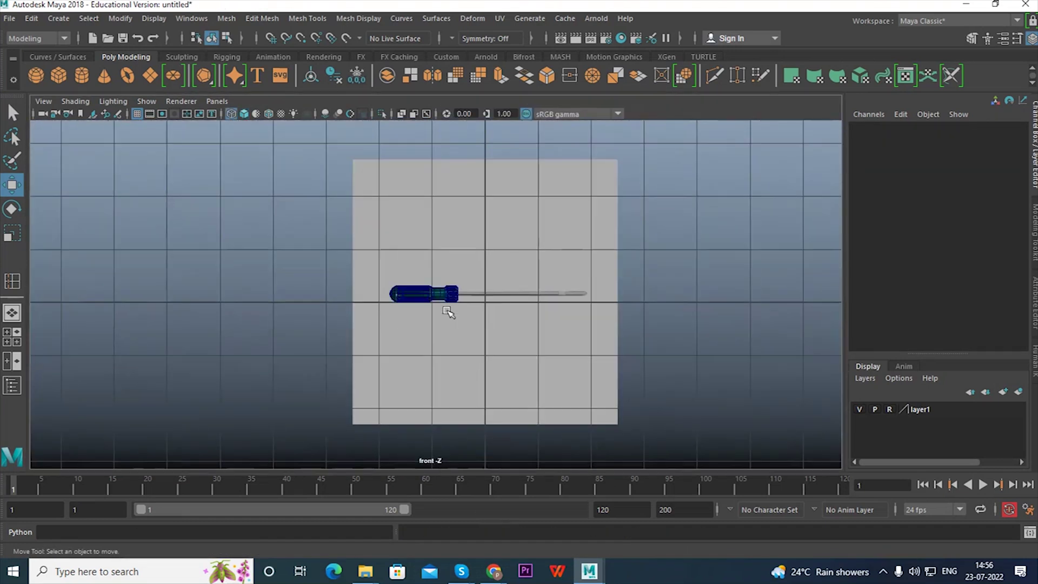
pyautogui.press('5')
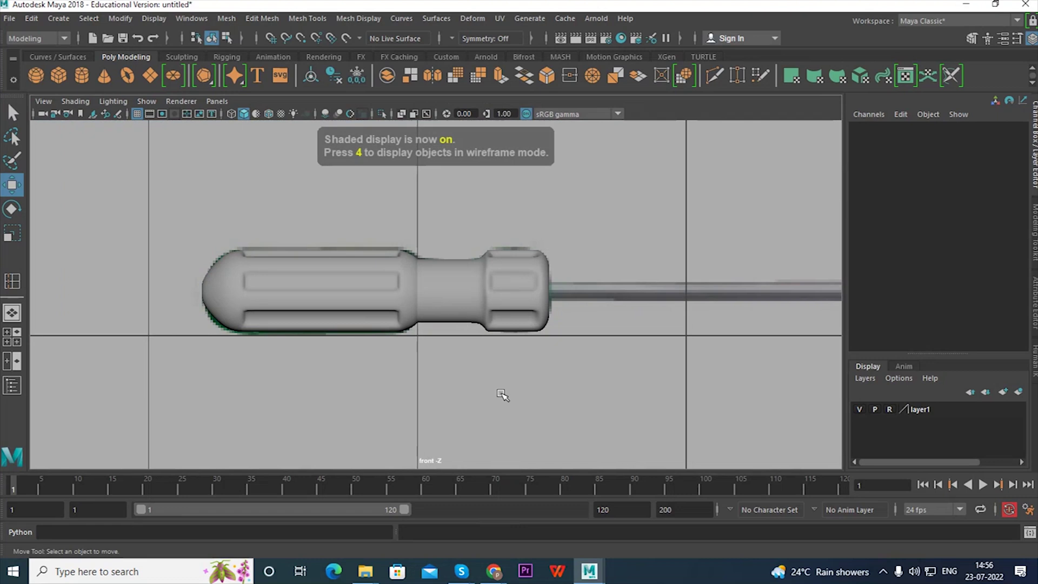
pyautogui.scroll(-5, 501, 393)
pyautogui.scroll(8, 501, 393)
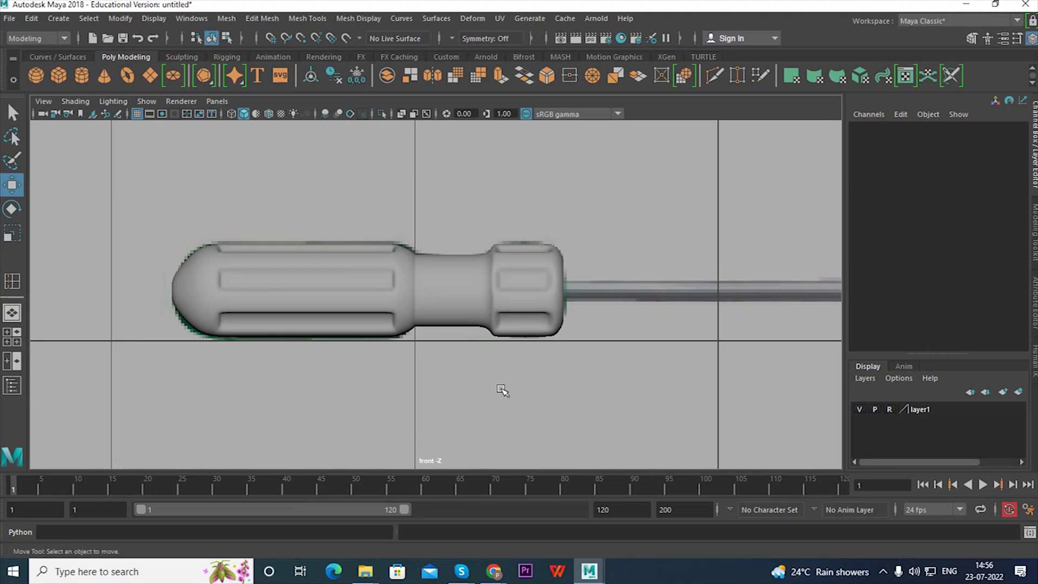
# Return to the perspective view and examine the smoothed handle alongside the reference image plane.
pyautogui.press('space')
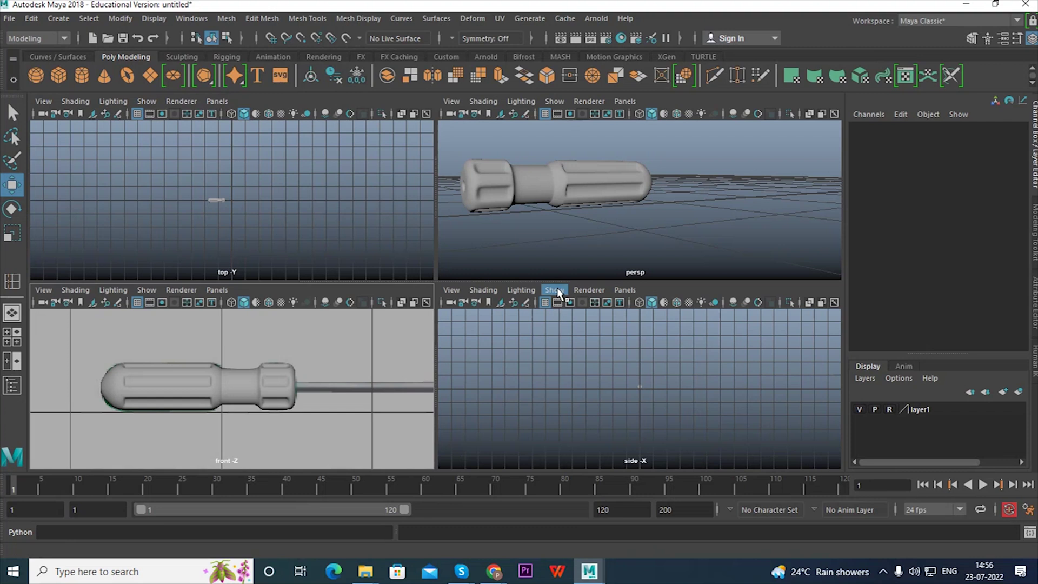
pyautogui.press('space')
pyautogui.keyDown('alt'); pyautogui.moveTo(542, 213); pyautogui.dragTo(551, 270); pyautogui.keyUp('alt')
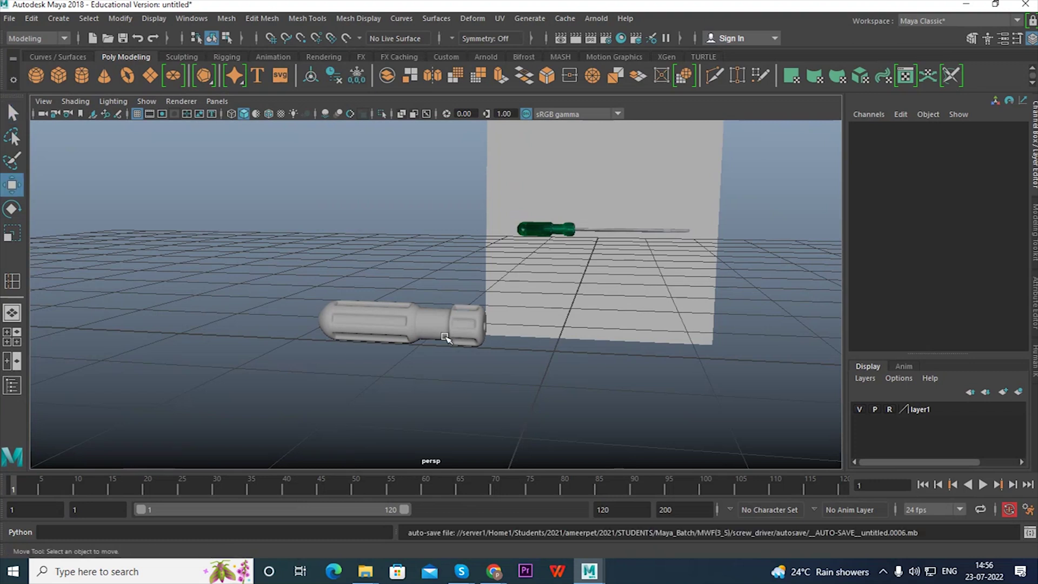
pyautogui.keyDown('alt'); pyautogui.moveTo(440, 336); pyautogui.dragTo(459, 322); pyautogui.keyUp('alt')
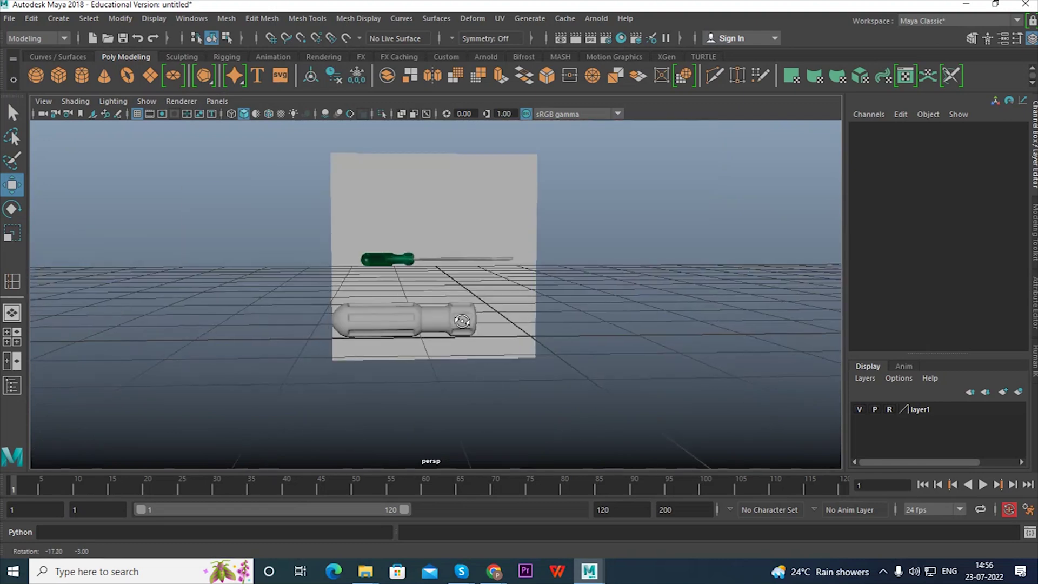
pyautogui.press('space')
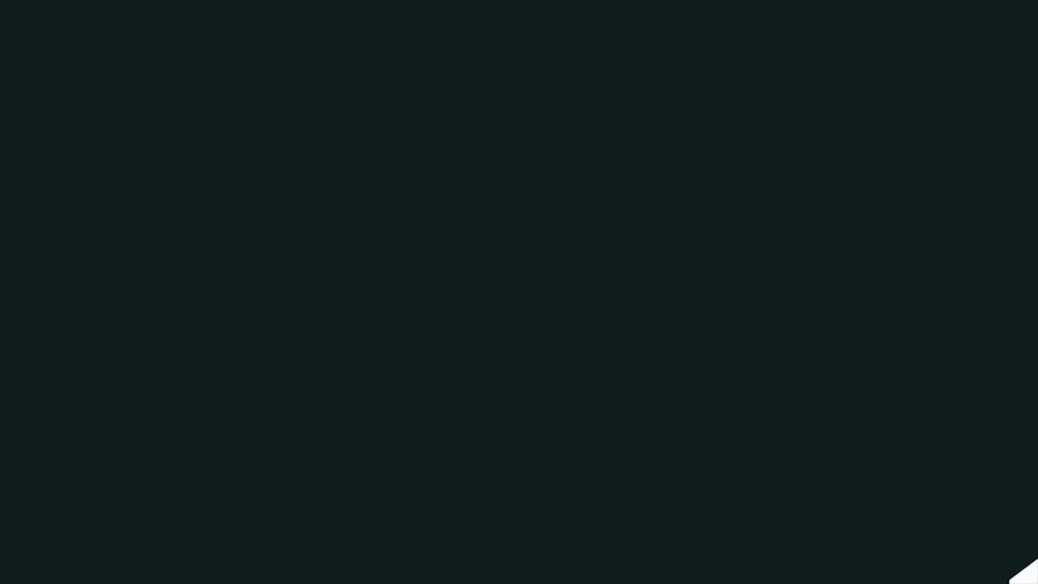